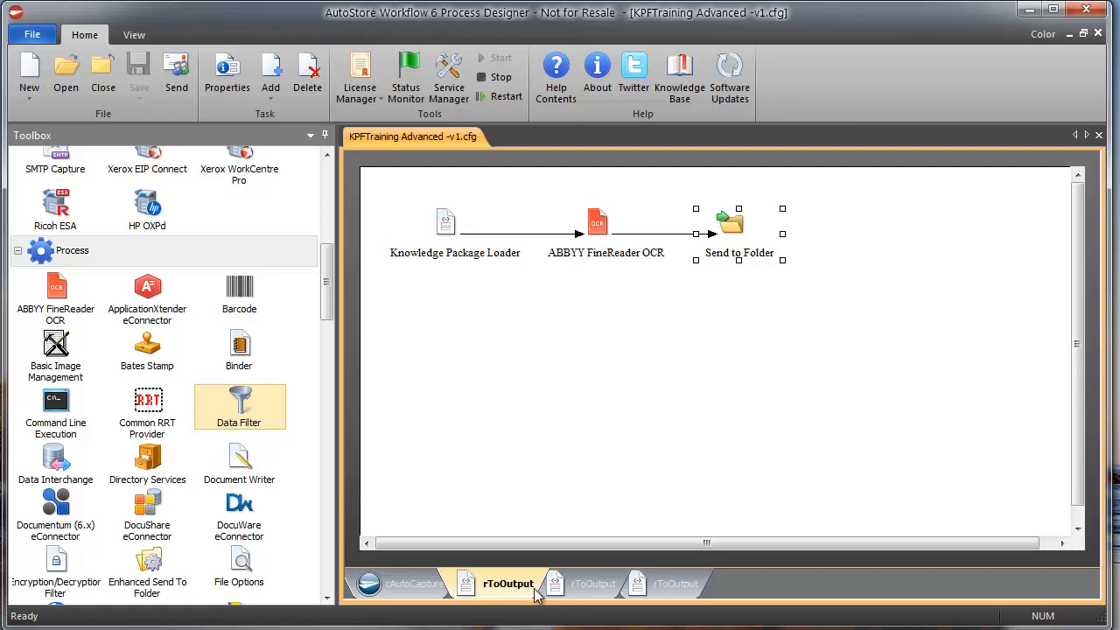
Compare the first two rToOutput process workflows in the KPFTraining Advanced configuration.
left_click(565, 591)
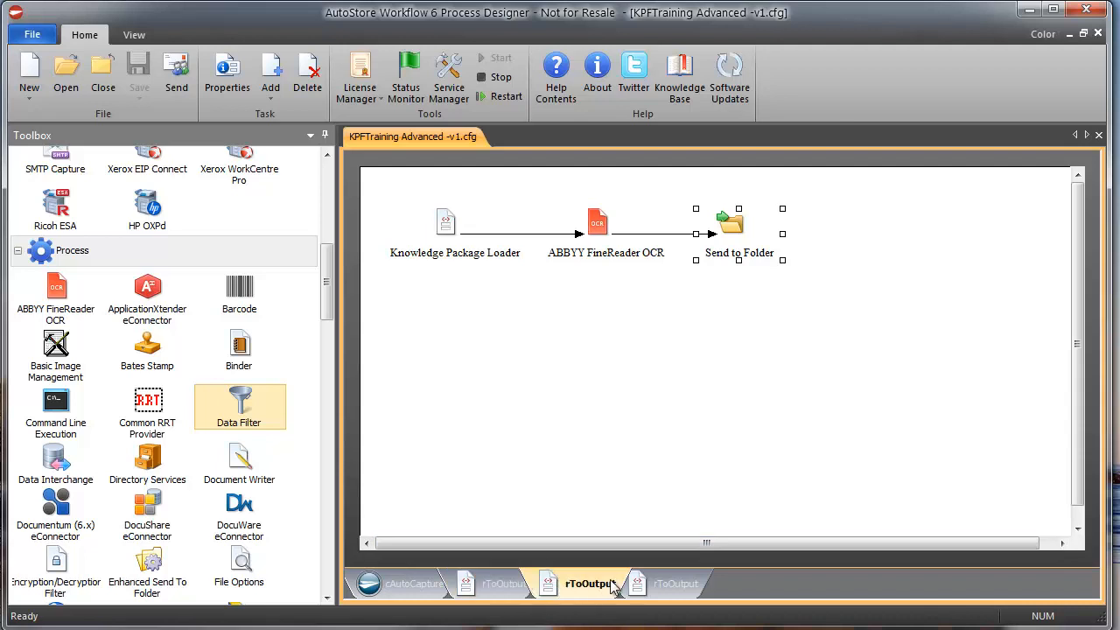
left_click(509, 586)
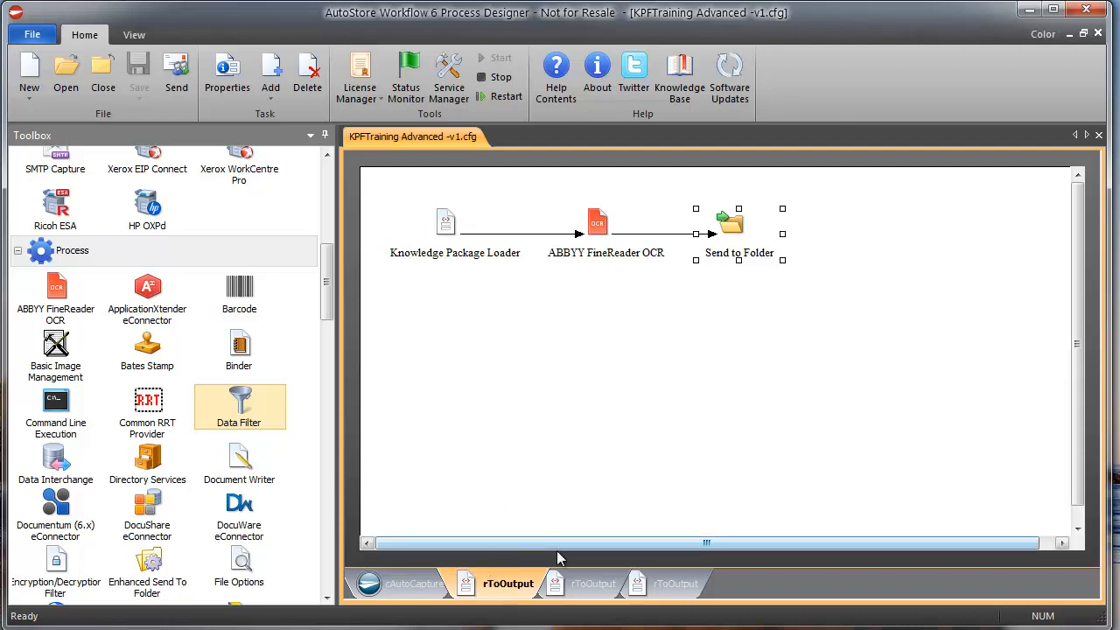
left_click(557, 588)
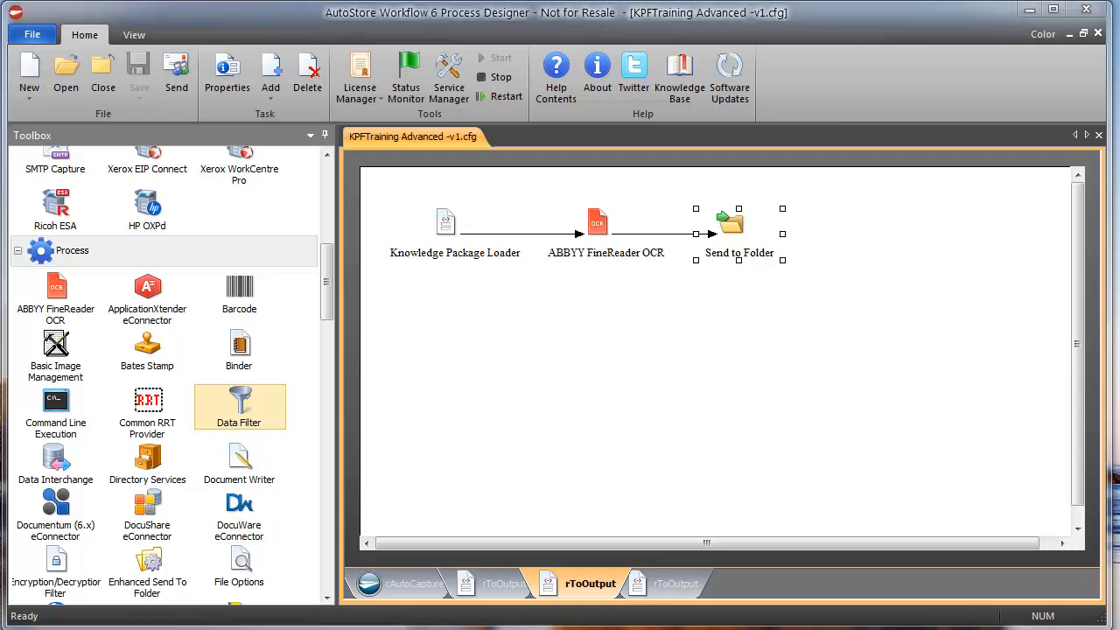
Switch to the Windows Explorer windows showing the Samples and KPF_Share folders.
key("alt+Tab")
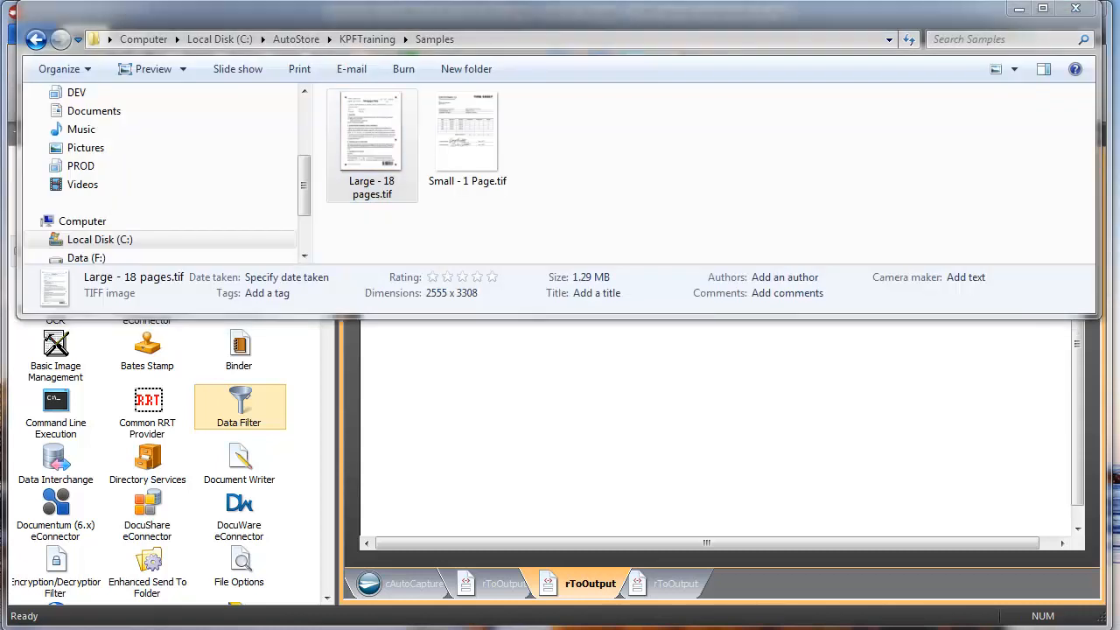
key("alt+Tab")
left_click(391, 198)
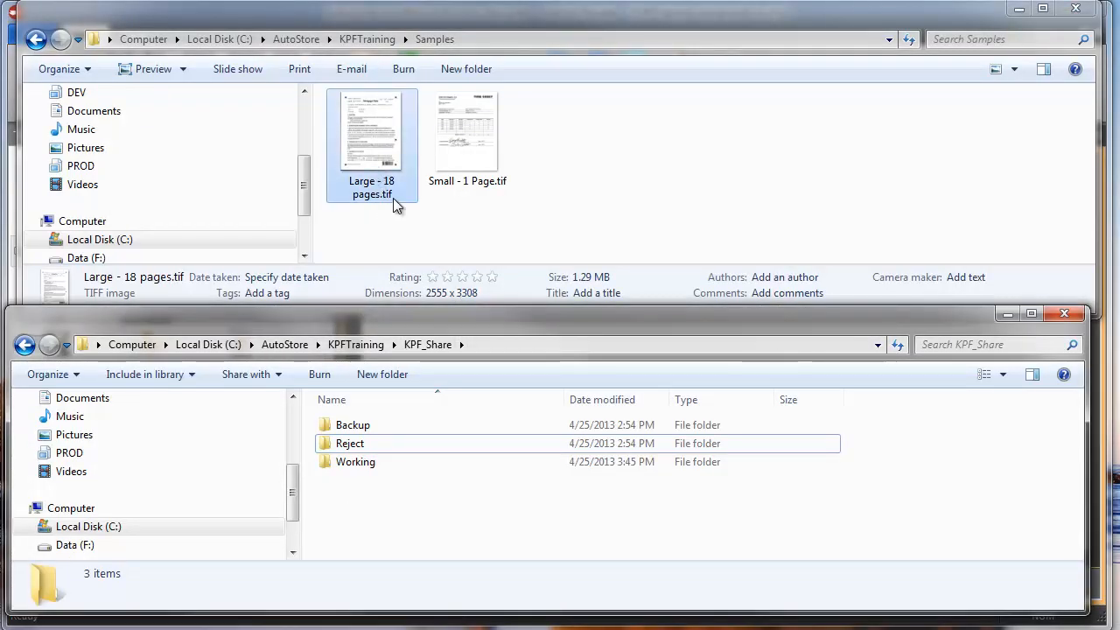
left_click(463, 213)
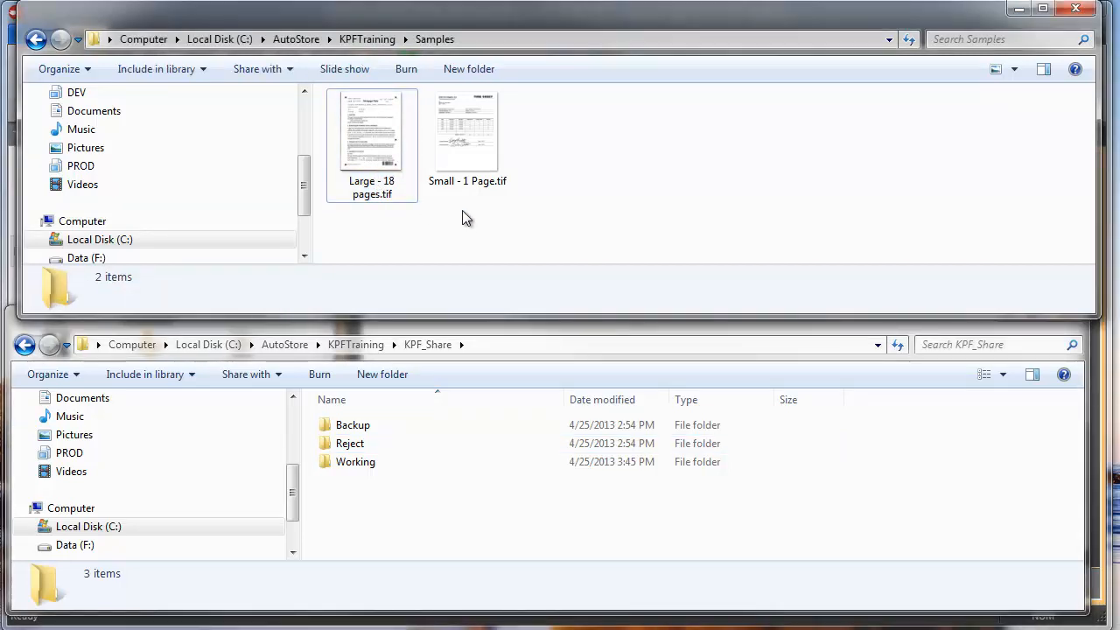
Send "Small - 1 Page.tif" to the AutoCapture Convert to PDF form with a PO number and bring the KPF_Share folder forward.
right_click(476, 123)
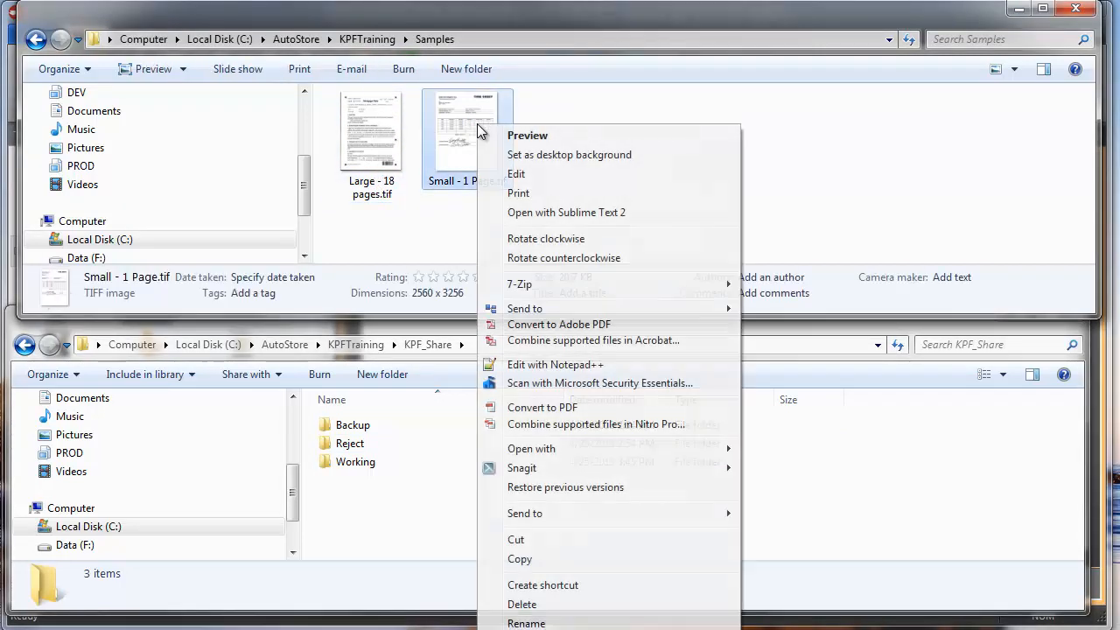
mouse_move(648, 312)
left_click(787, 309)
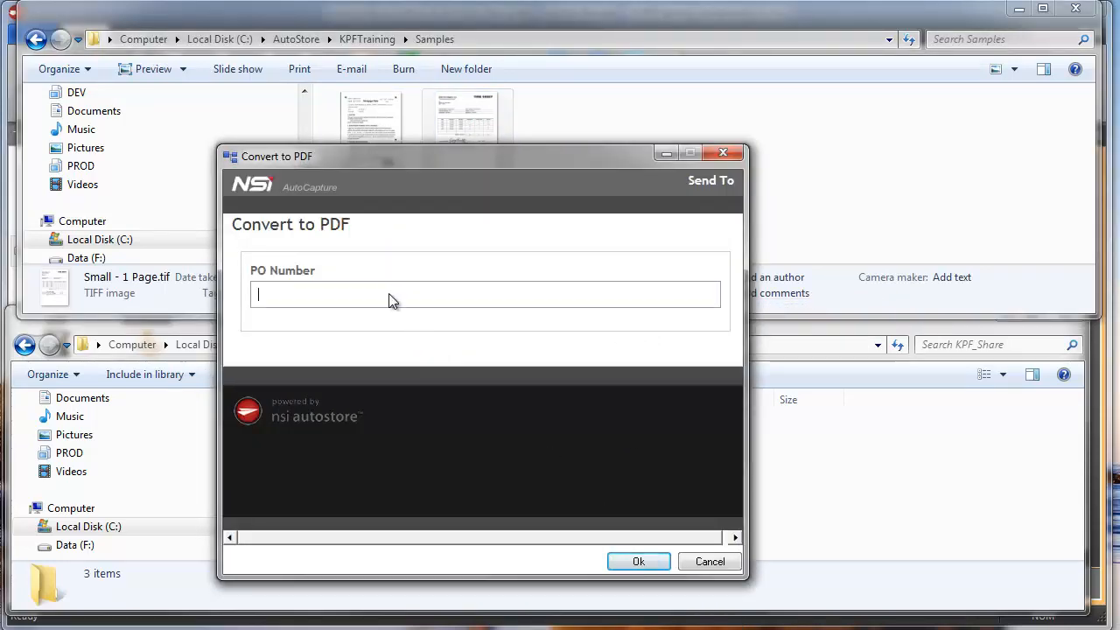
type("123")
left_click(642, 562)
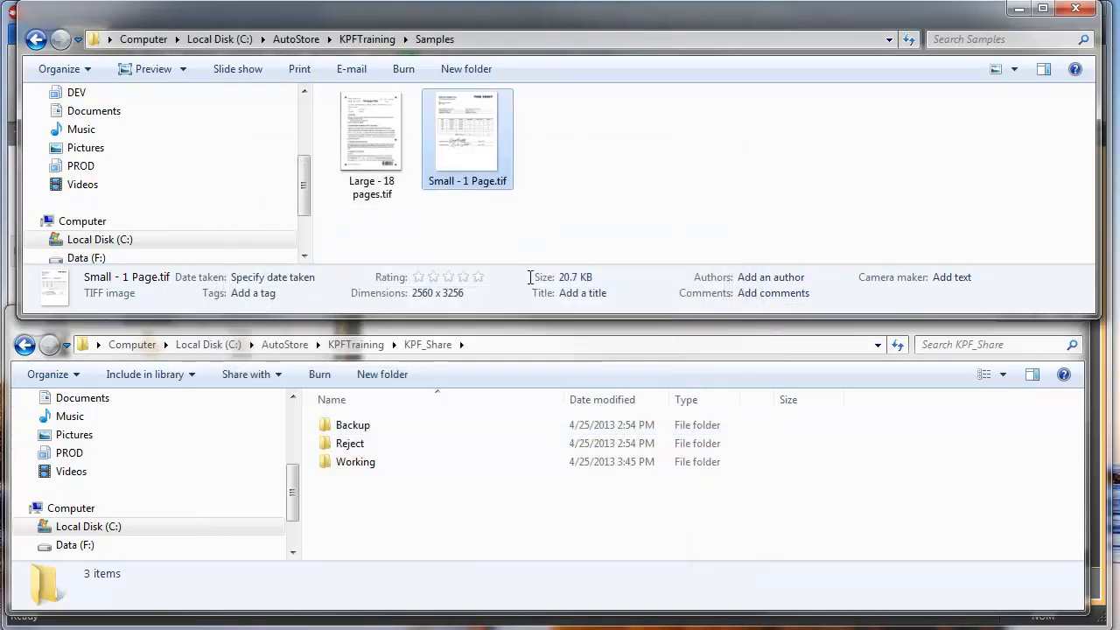
left_click(422, 509)
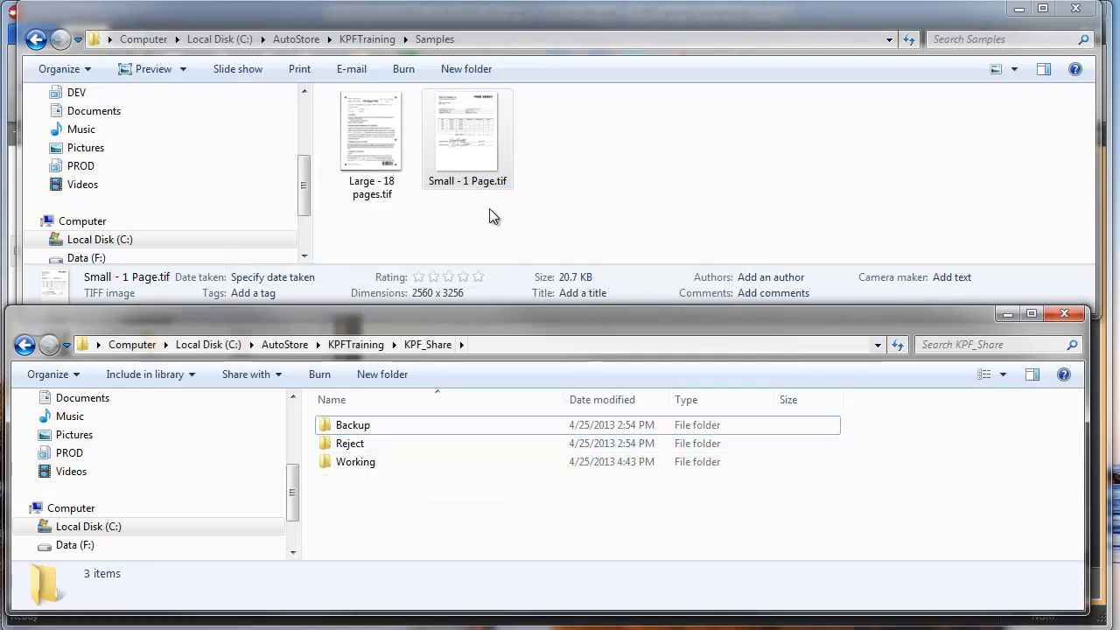
Submit "Small - 1 Page.tif" a second time to AutoCapture's Convert to PDF, filling in a PO number.
left_click(486, 168)
right_click(487, 168)
mouse_move(752, 357)
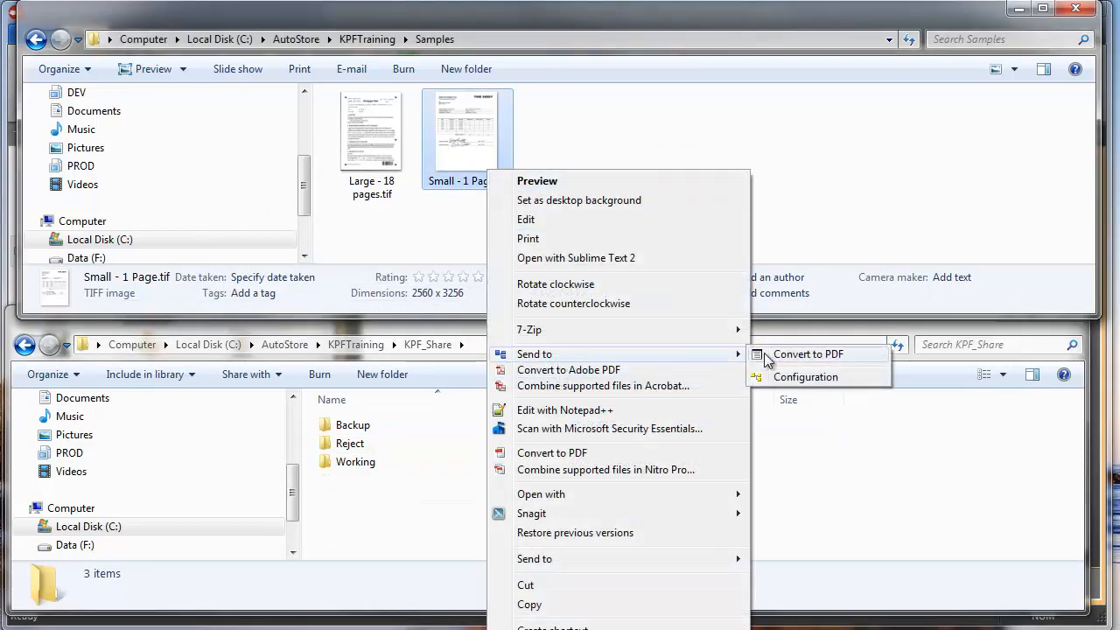
left_click(800, 355)
type("2342")
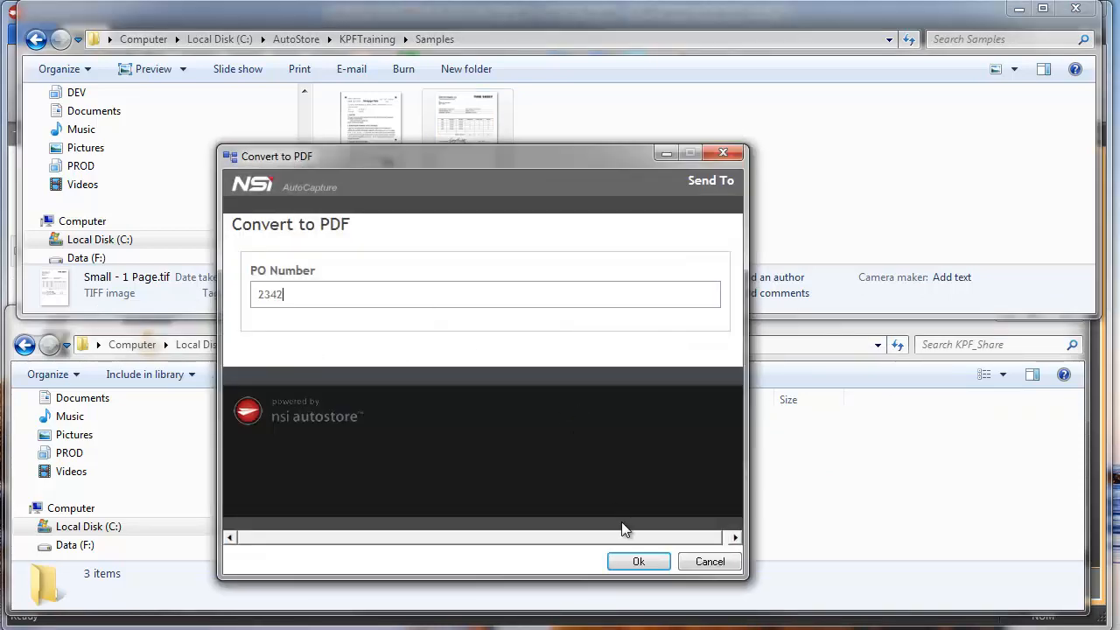
type("34")
left_click(638, 561)
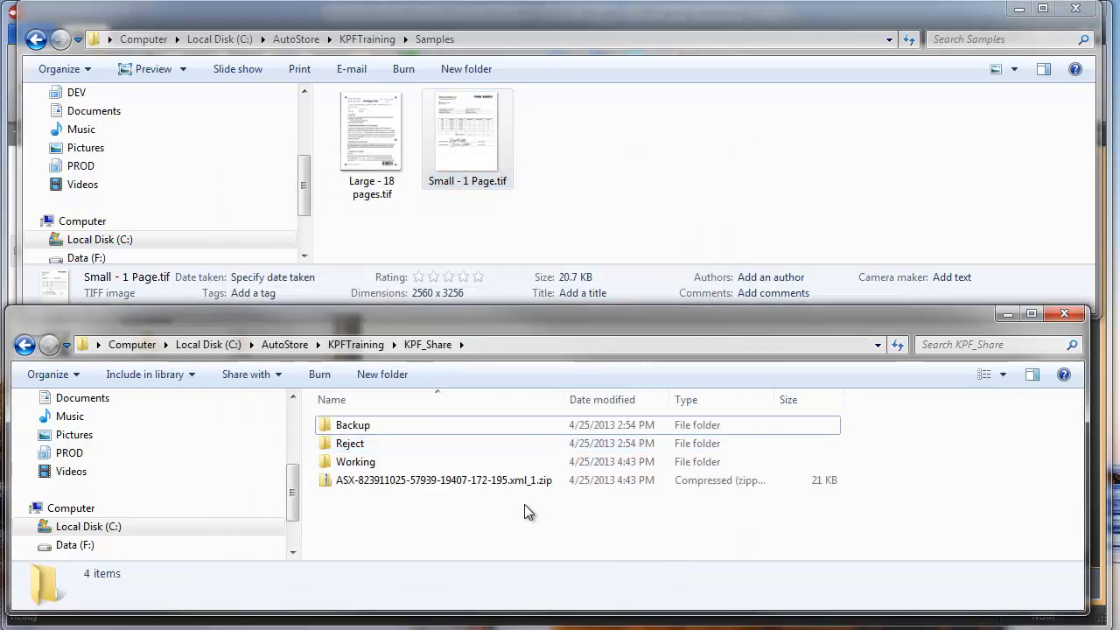
Submit "Small - 1 Page.tif" a third time to AutoCapture's Convert to PDF with a PO number and view the KPF_Share folder.
left_click(525, 188)
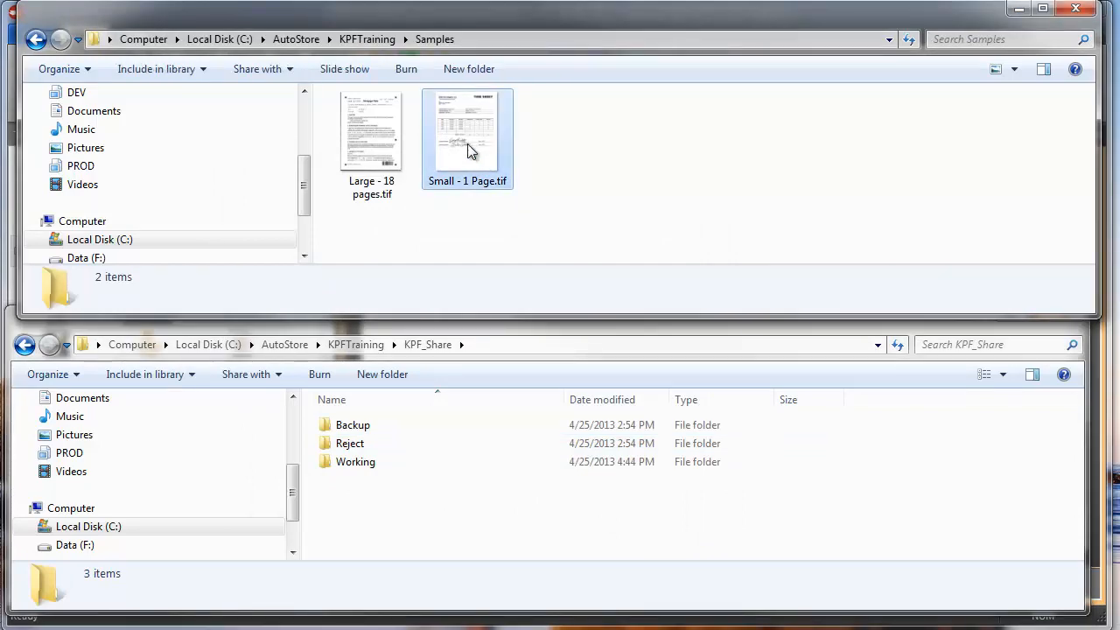
right_click(468, 146)
mouse_move(725, 331)
left_click(787, 327)
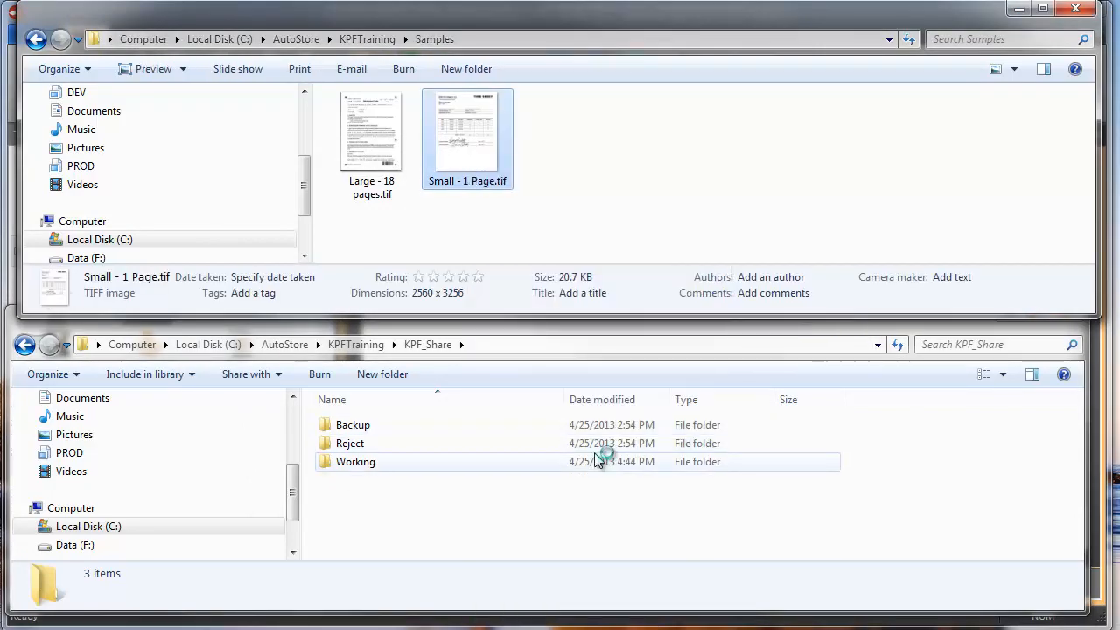
type("234234")
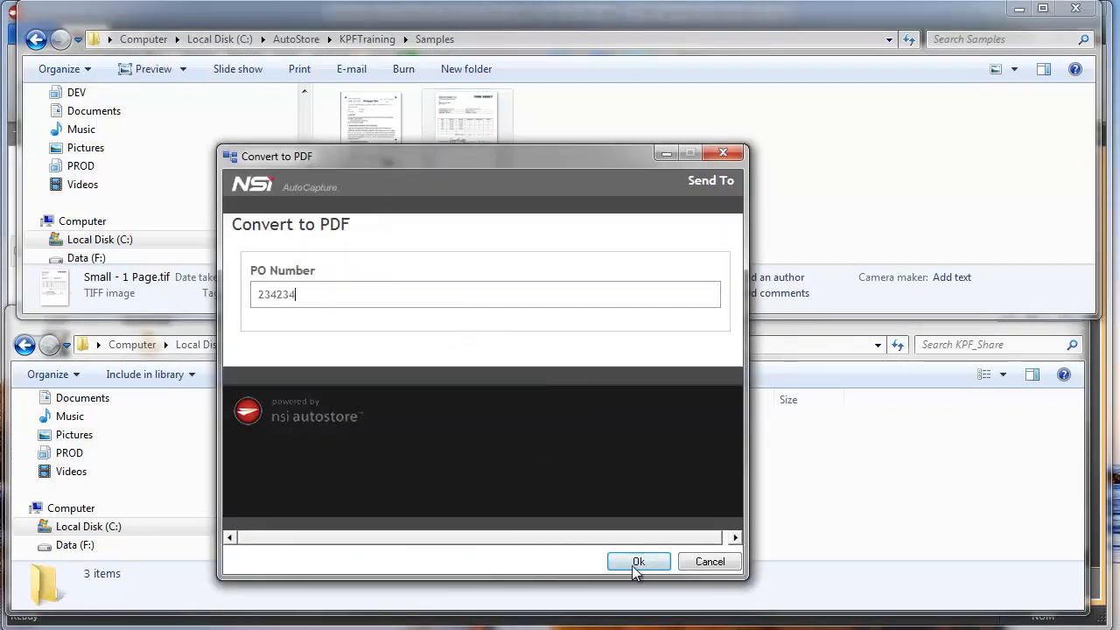
left_click(637, 561)
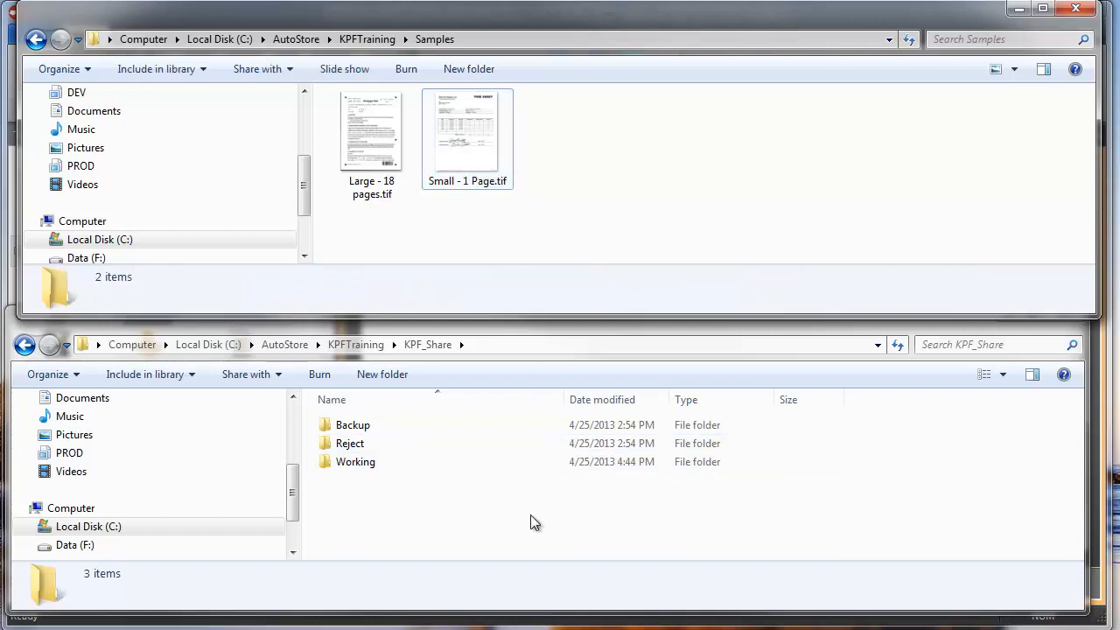
left_click(530, 515)
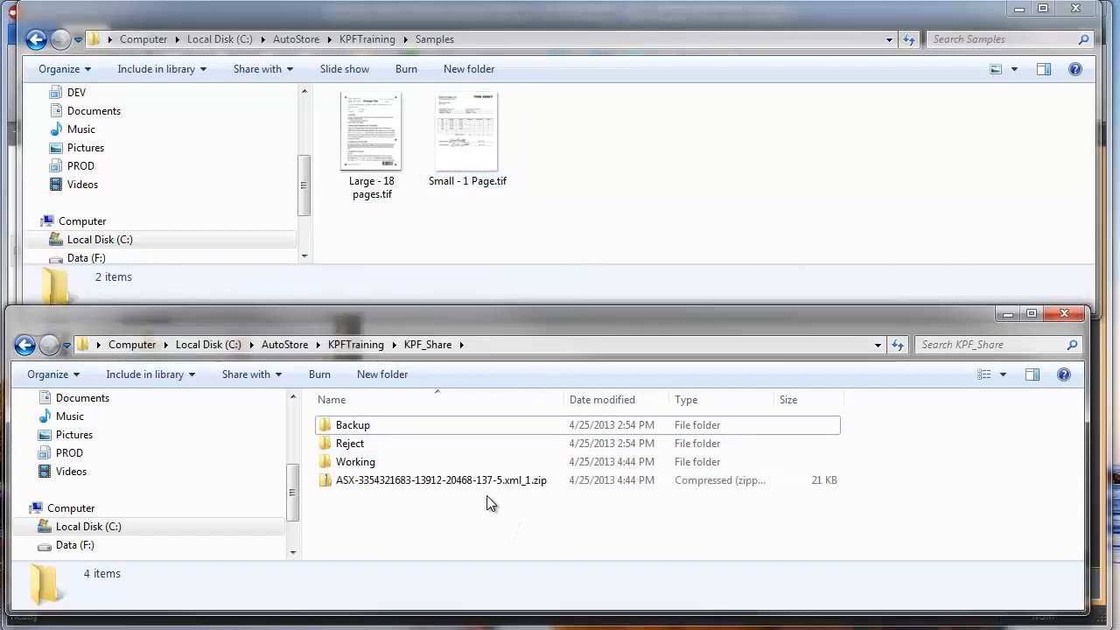
left_click(542, 179)
right_click(386, 146)
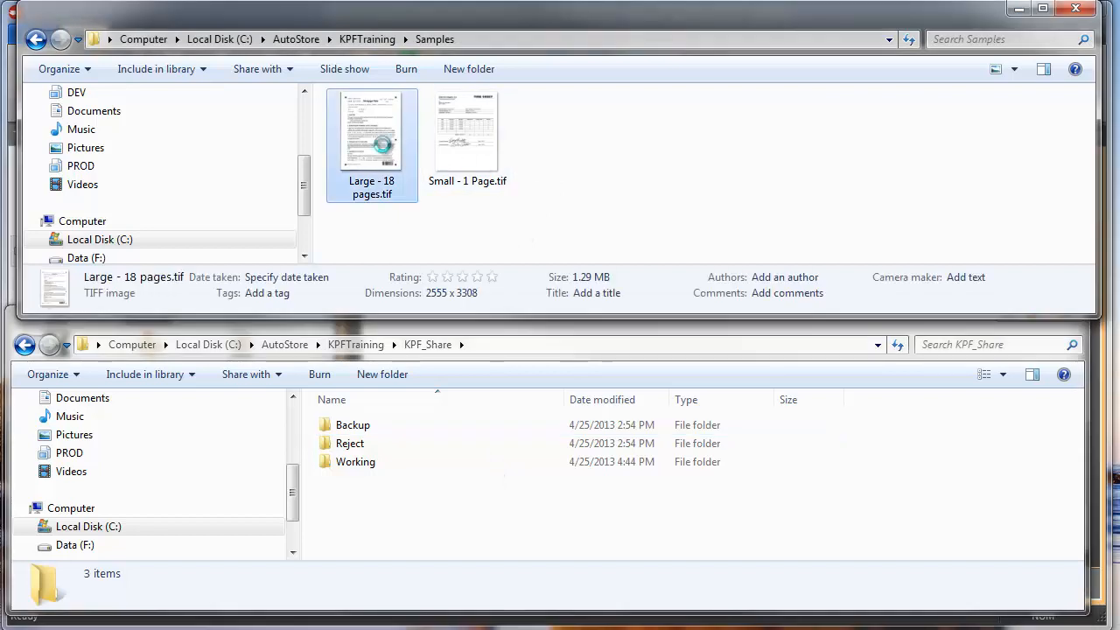
left_click(468, 137)
right_click(487, 135)
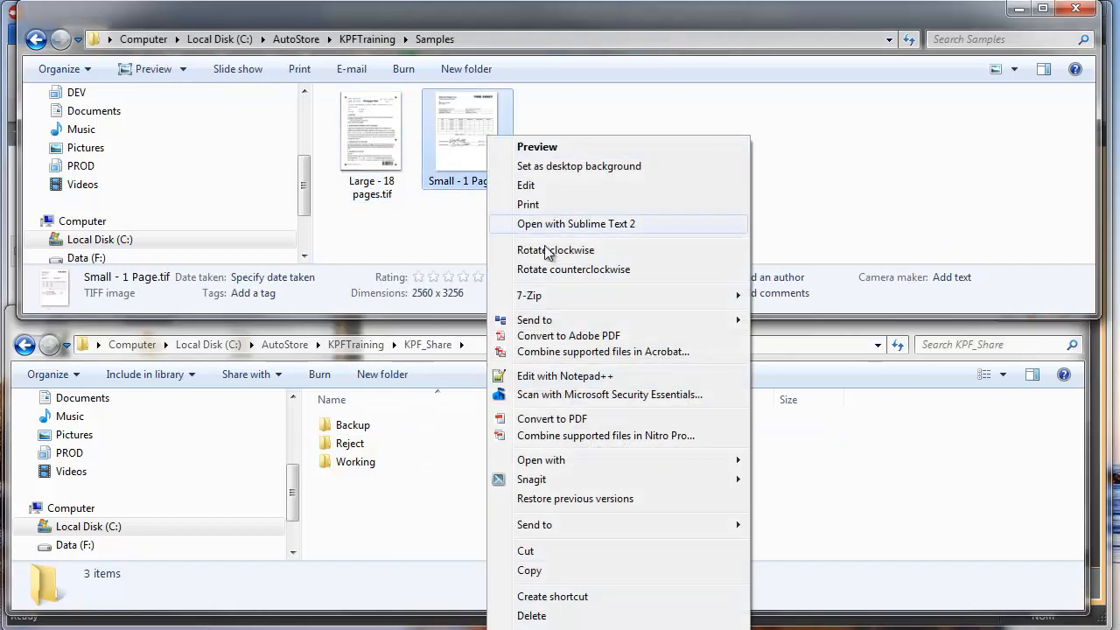
left_click(578, 335)
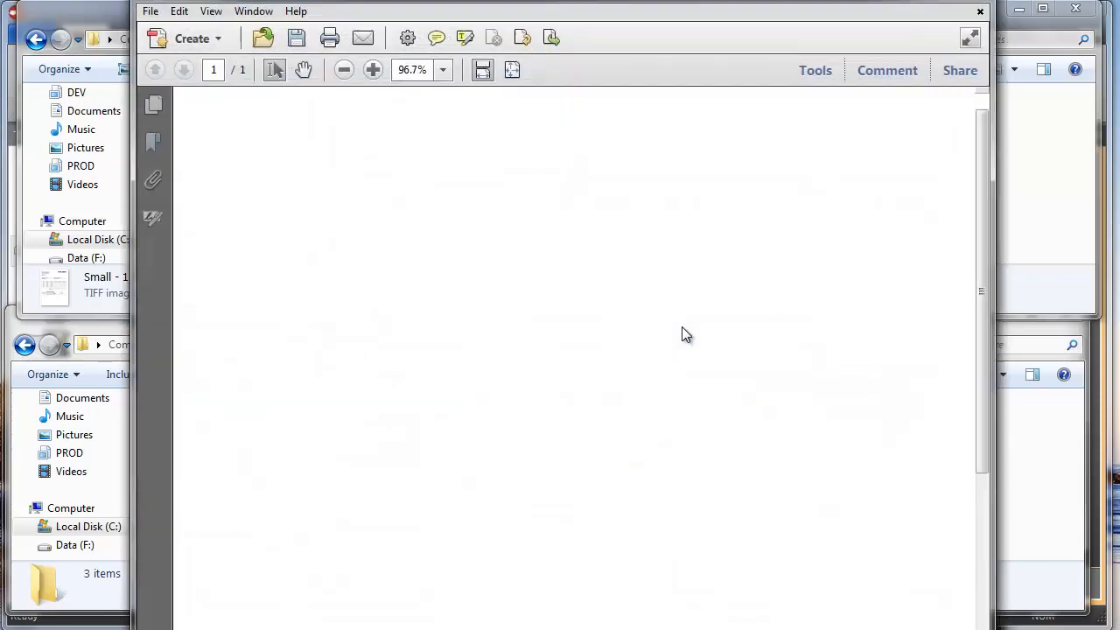
left_click(979, 10)
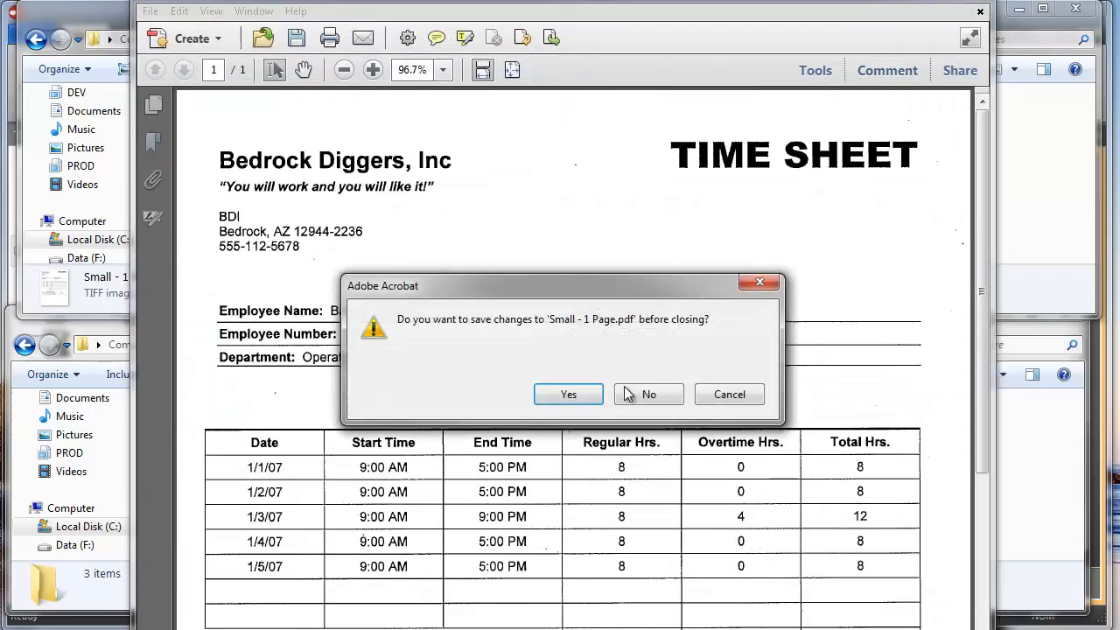
left_click(645, 392)
Submit "Small - 1 Page.tif" once more through AutoCapture's Convert to PDF form and return to the KPF_Share folder.
right_click(482, 146)
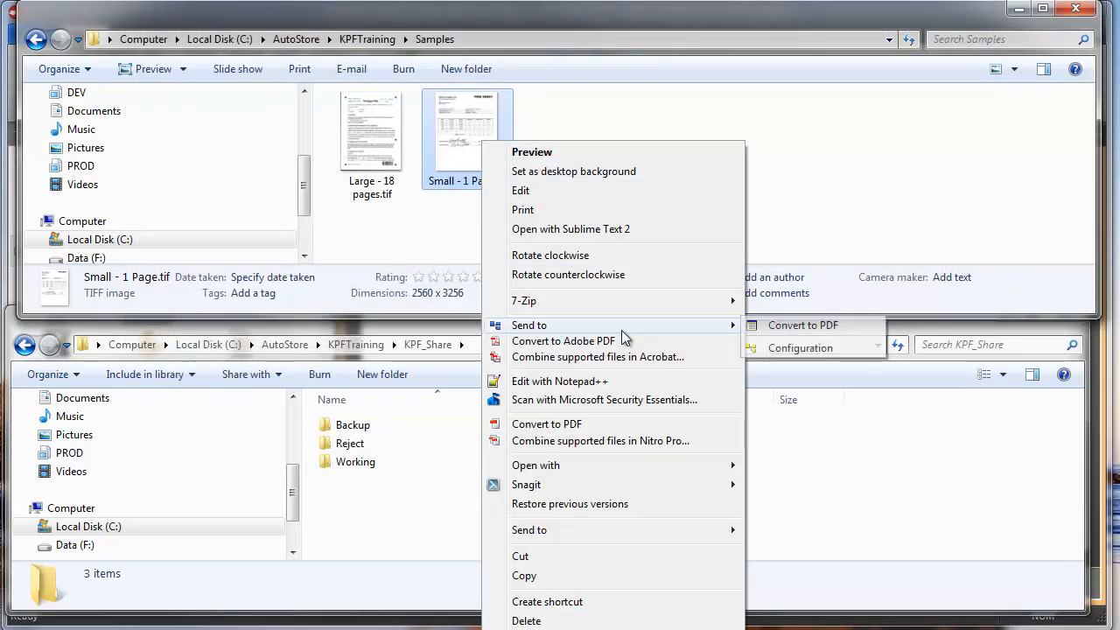
left_click(792, 324)
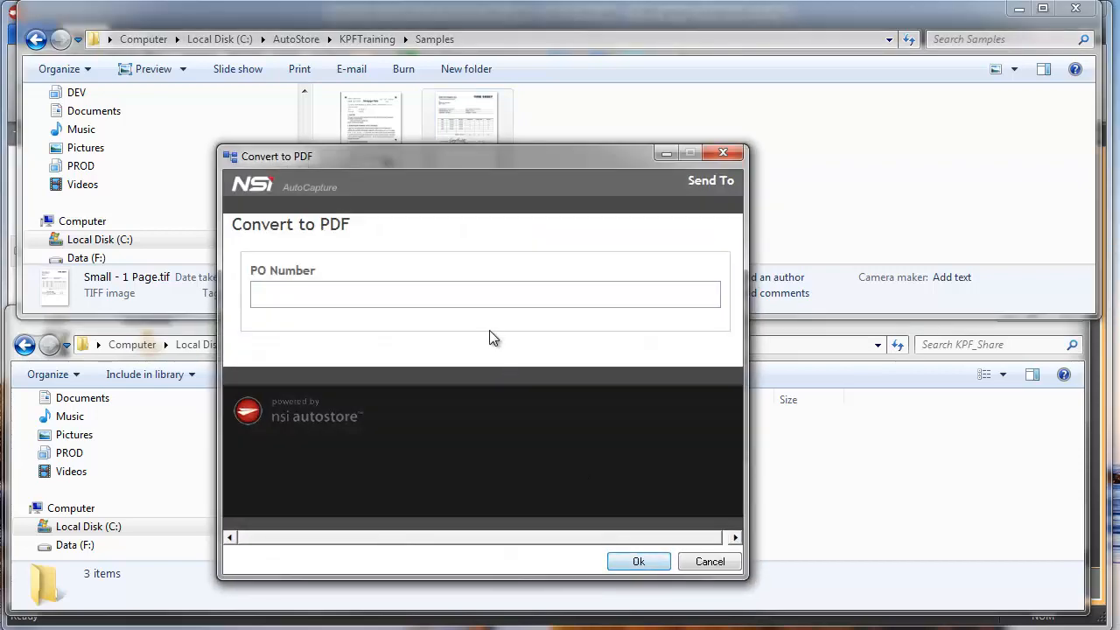
left_click(638, 561)
left_click(540, 515)
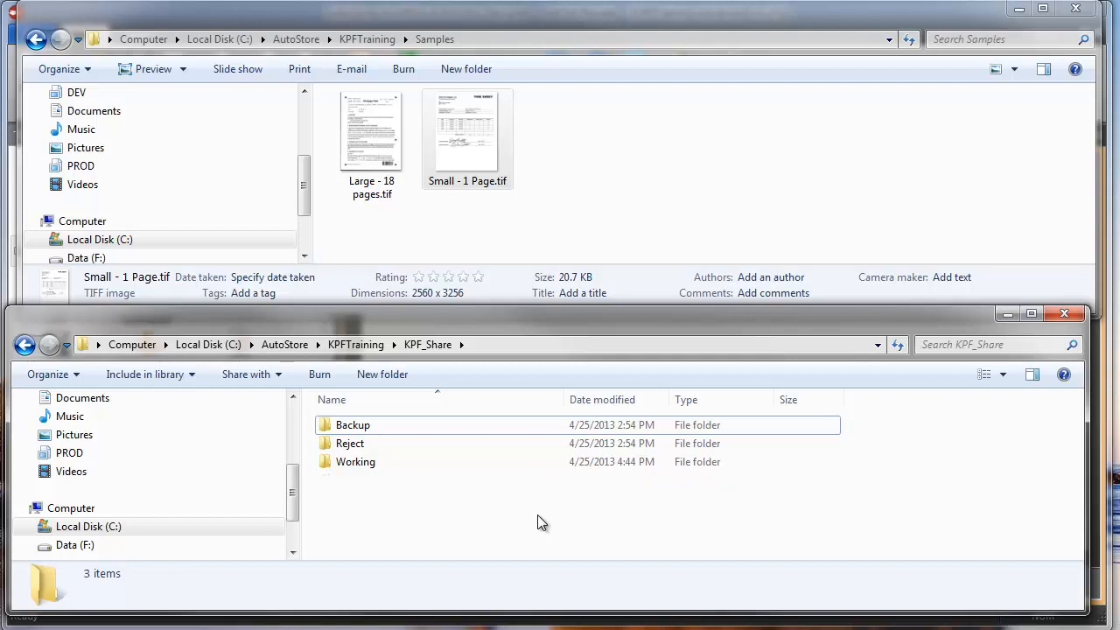
Send "Large - 18 pages.tif" to AutoCapture's Convert to PDF form and submit it with a PO number.
left_click(370, 174)
right_click(381, 137)
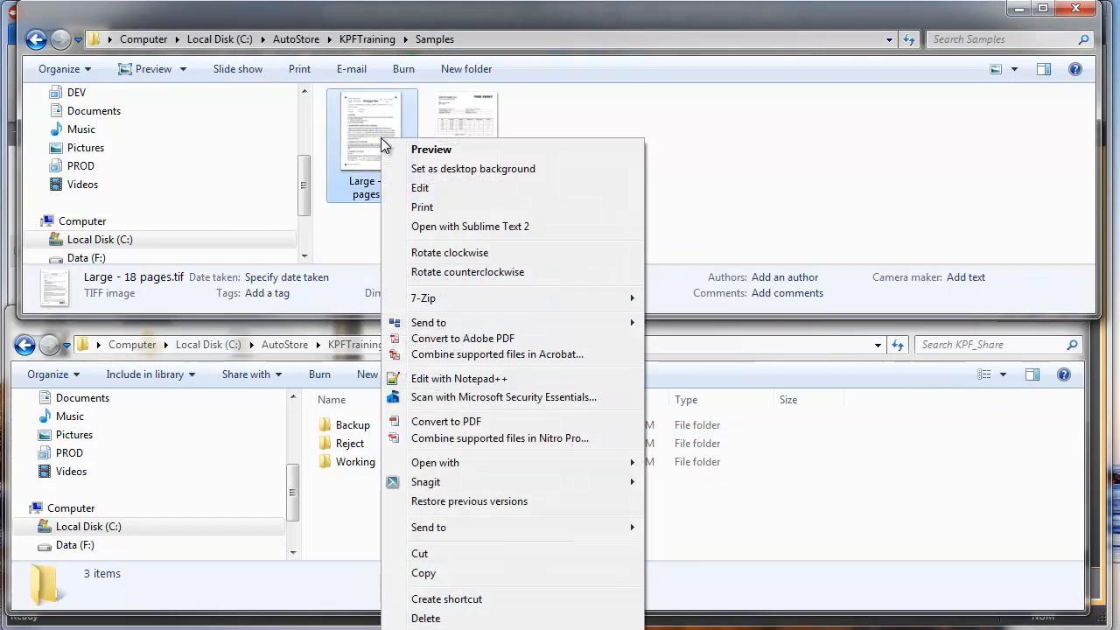
mouse_move(507, 322)
left_click(683, 324)
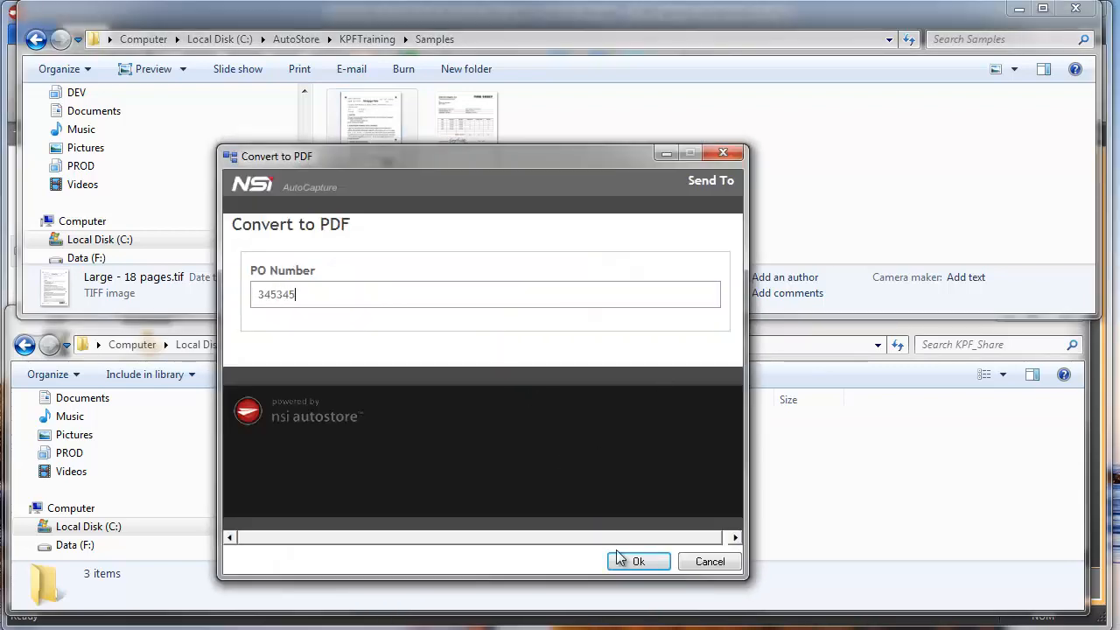
left_click(619, 558)
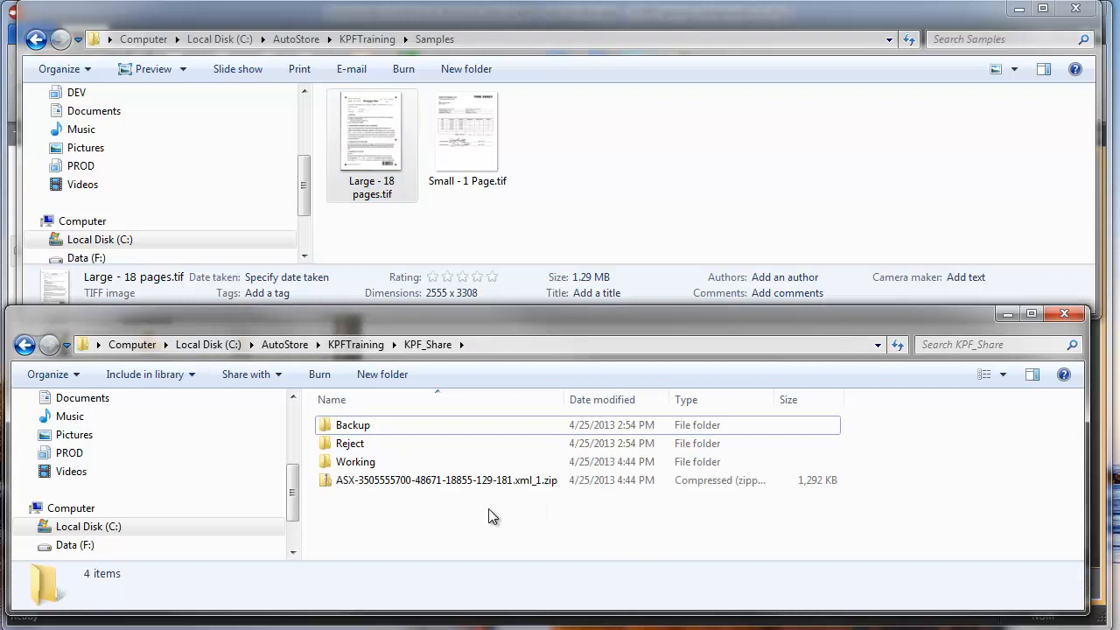
Submit "Large - 18 pages.tif" a second time to AutoCapture's Convert to PDF, filling in a PO number.
right_click(369, 161)
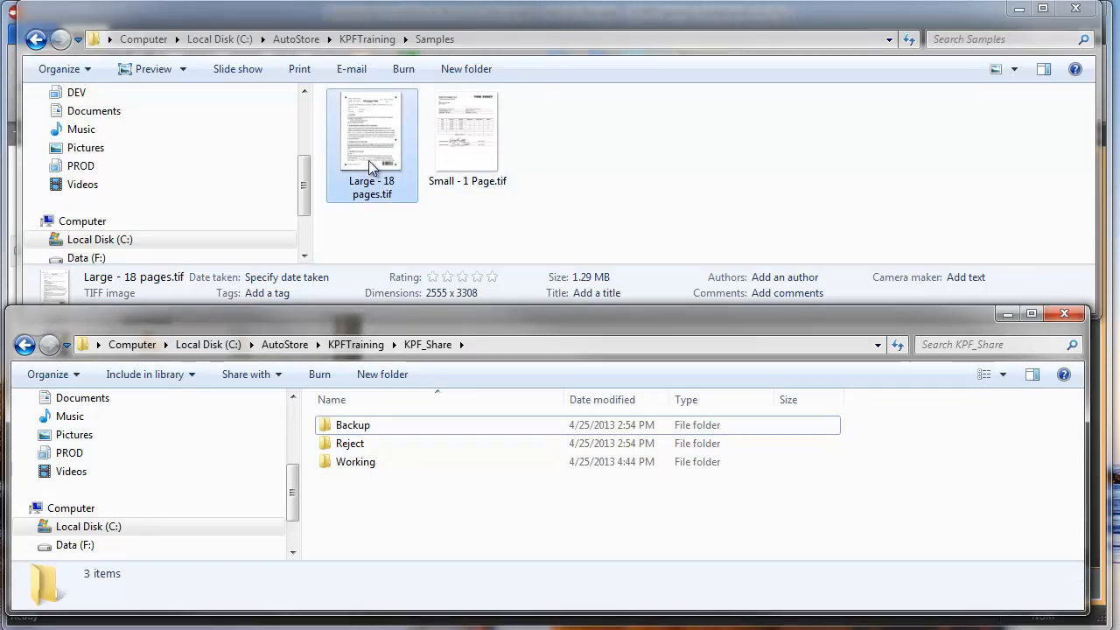
left_click(669, 344)
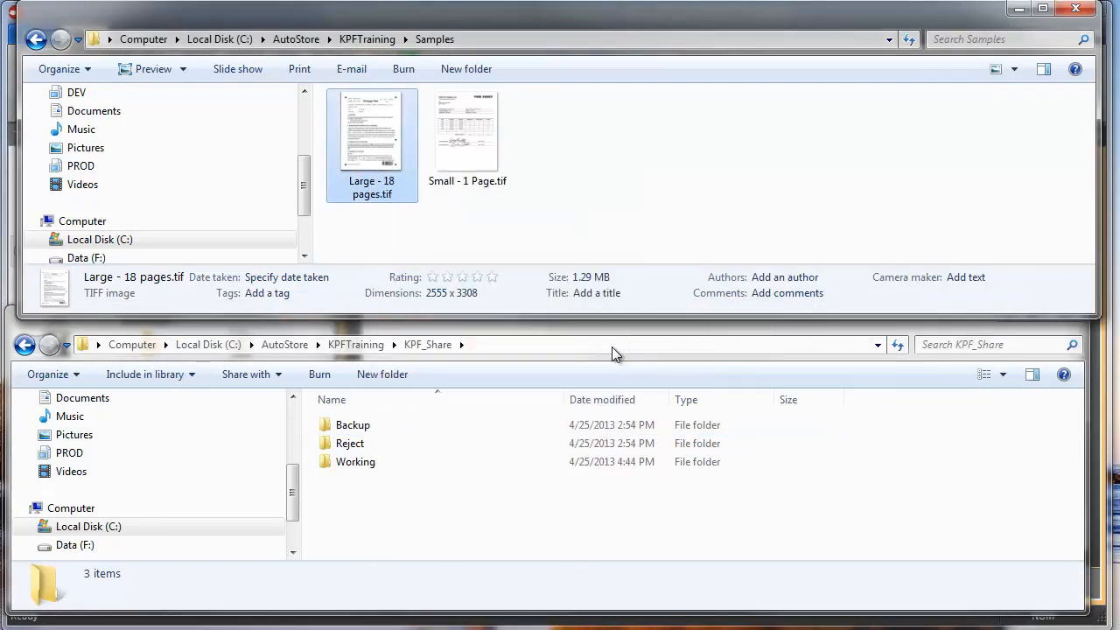
left_click(430, 295)
type("5467")
left_click(638, 560)
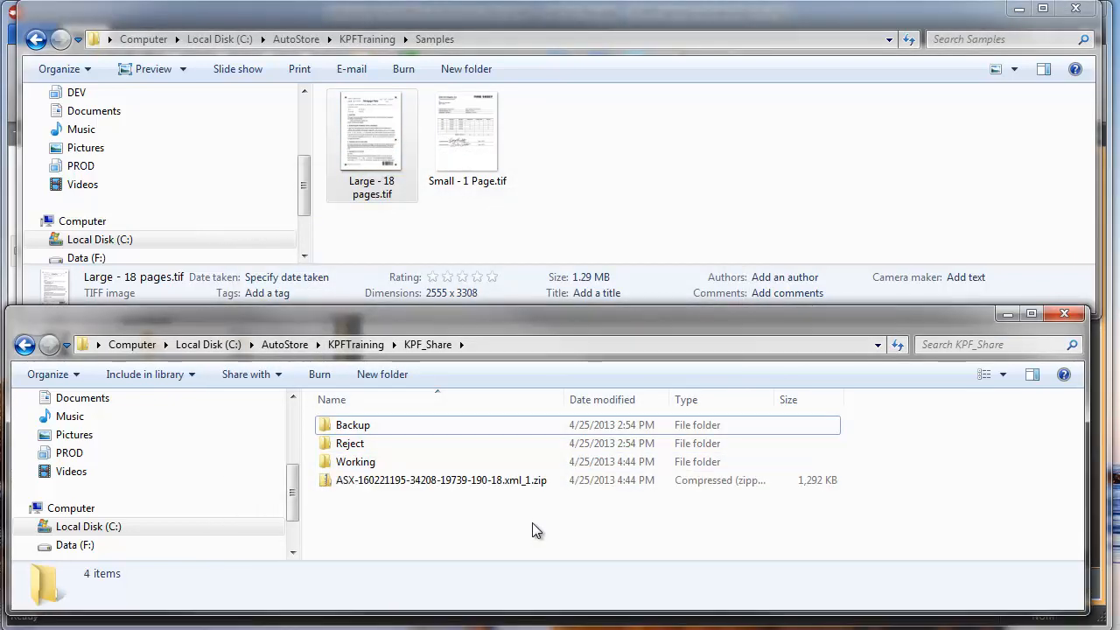
Submit "Large - 18 pages.tif" a third time to AutoCapture's Convert to PDF with a PO number and return to the Samples folder.
left_click(632, 159)
left_click(398, 136)
right_click(399, 136)
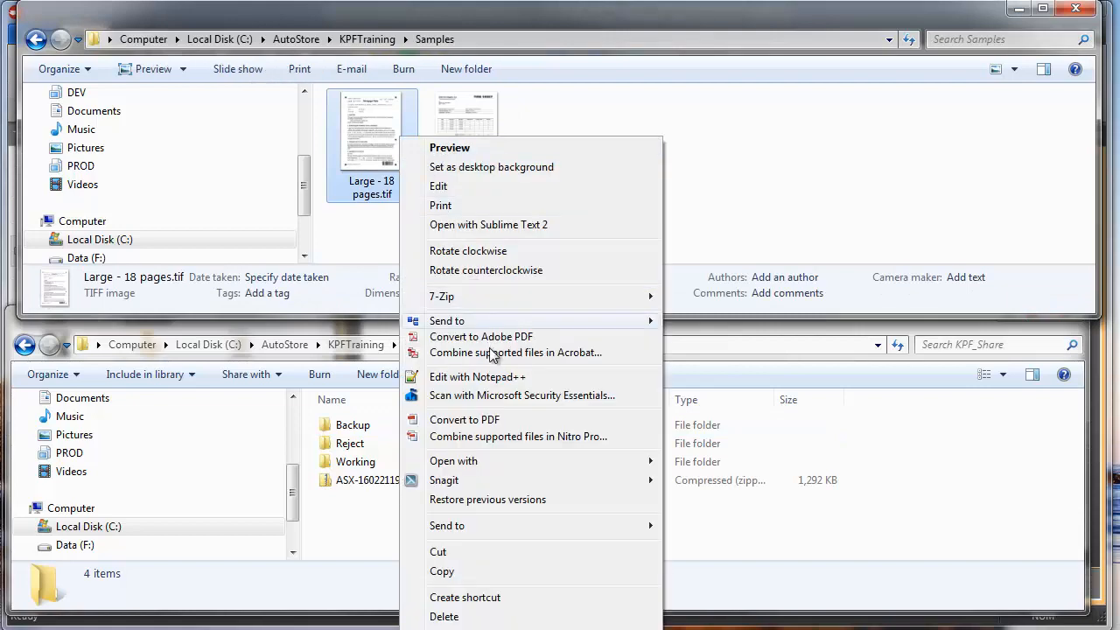
mouse_move(495, 328)
left_click(713, 321)
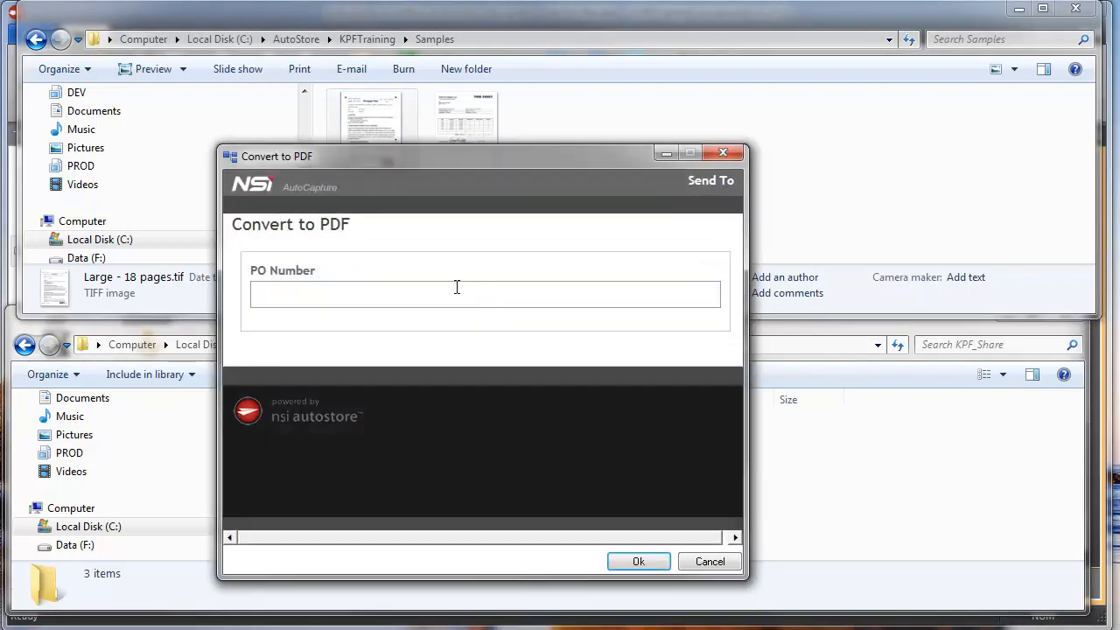
type("34534")
left_click(639, 561)
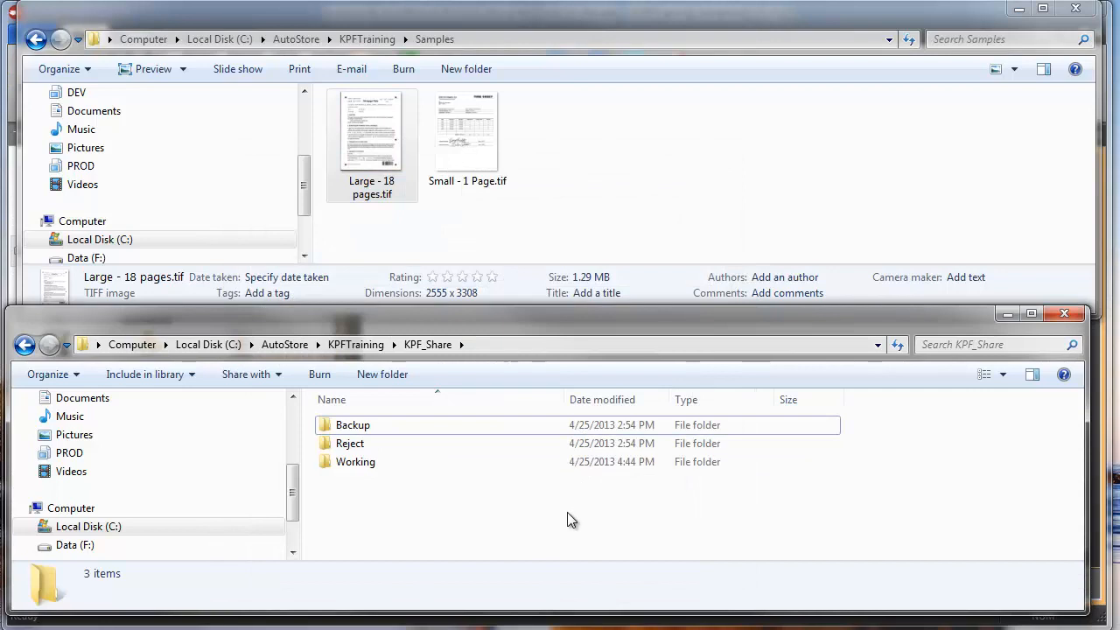
left_click(555, 154)
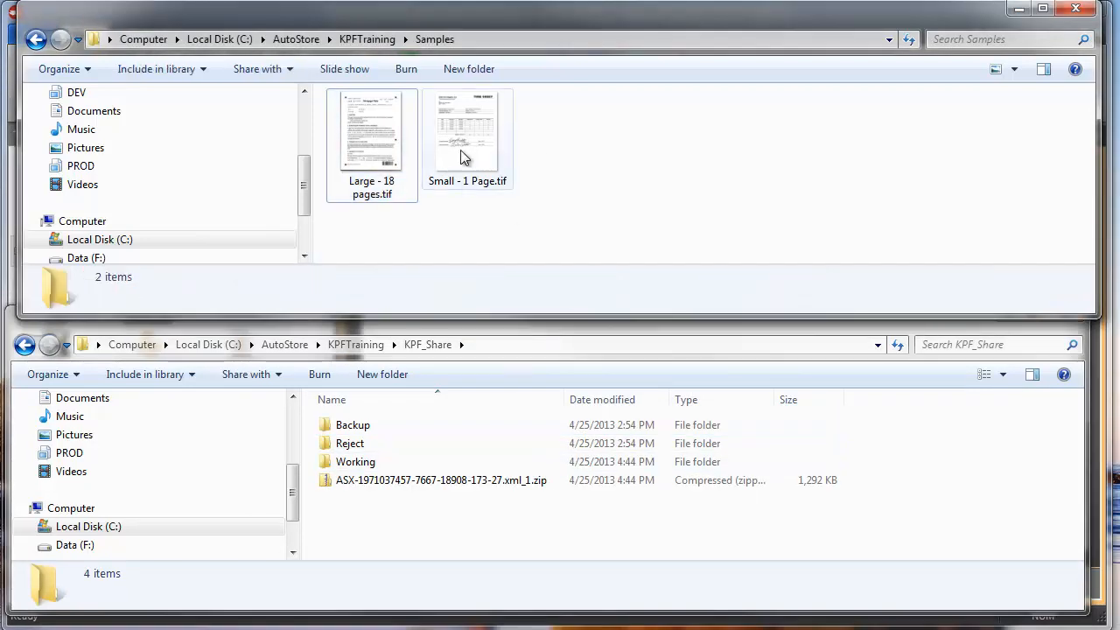
Submit "Small - 1 Page.tif" to AutoCapture's Convert to PDF with a PO number and return to the KPF_Share folder.
right_click(450, 139)
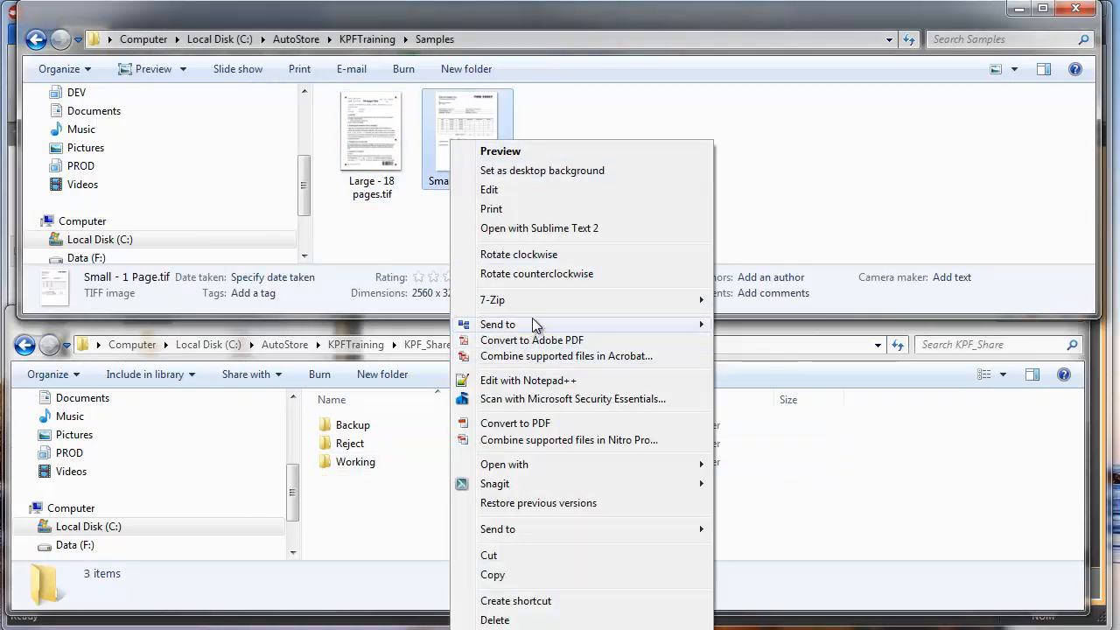
mouse_move(532, 322)
left_click(753, 318)
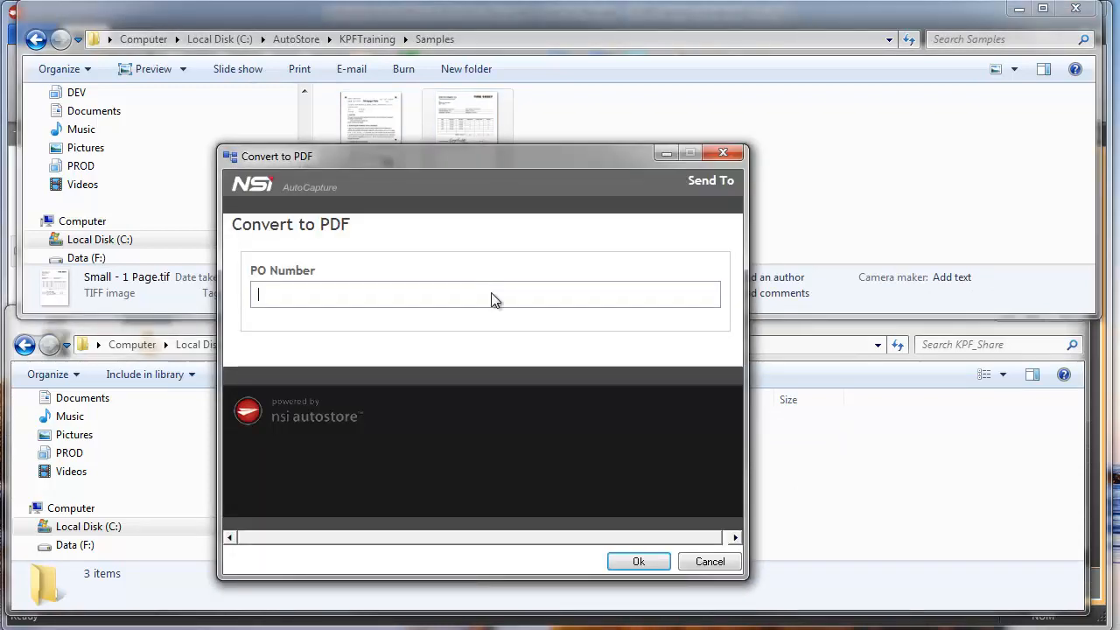
type("sdv")
left_click(641, 560)
left_click(572, 528)
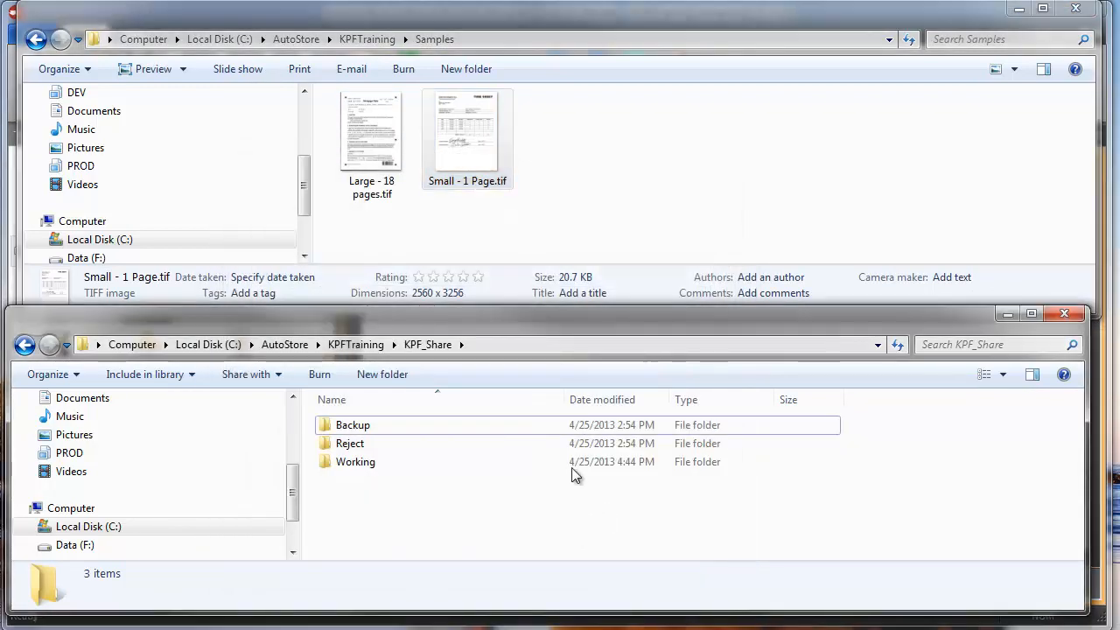
Send "Small - 1 Page.tif" to AutoCapture's Convert to PDF a second time and submit the form.
right_click(503, 138)
mouse_move(531, 393)
left_click(759, 326)
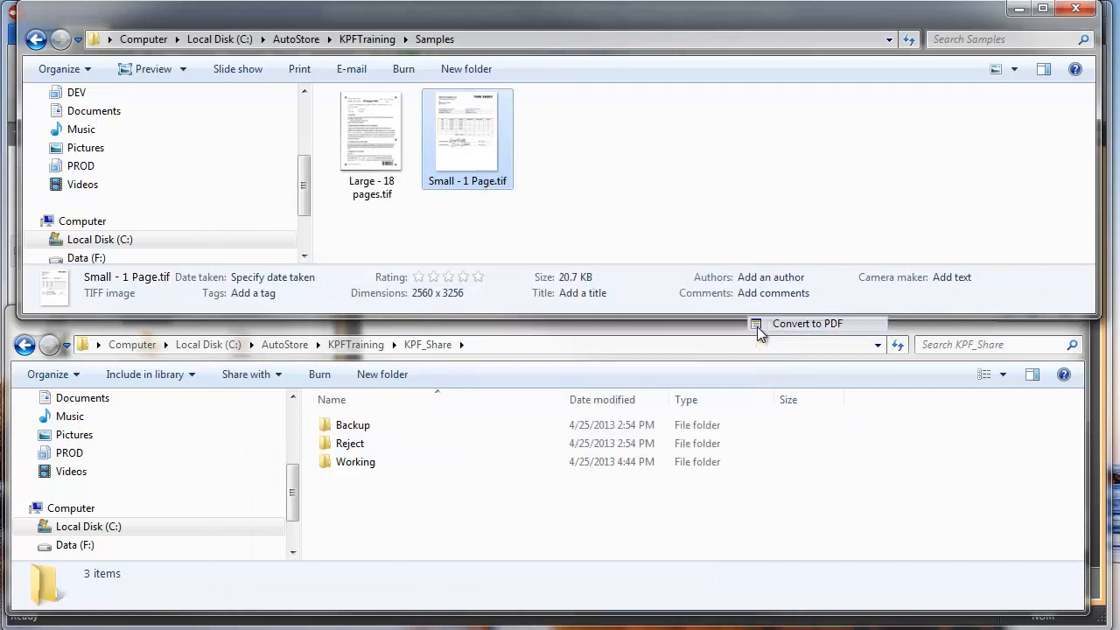
left_click(637, 560)
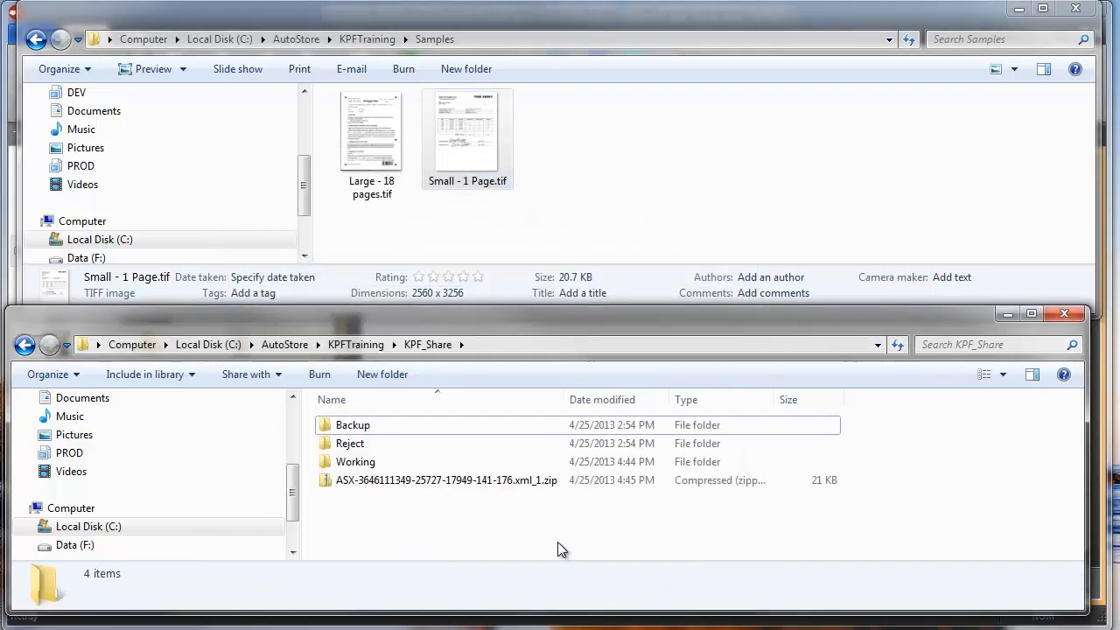
Submit "Small - 1 Page.tif" a third time to AutoCapture's Convert to PDF, filling in a PO number.
right_click(485, 150)
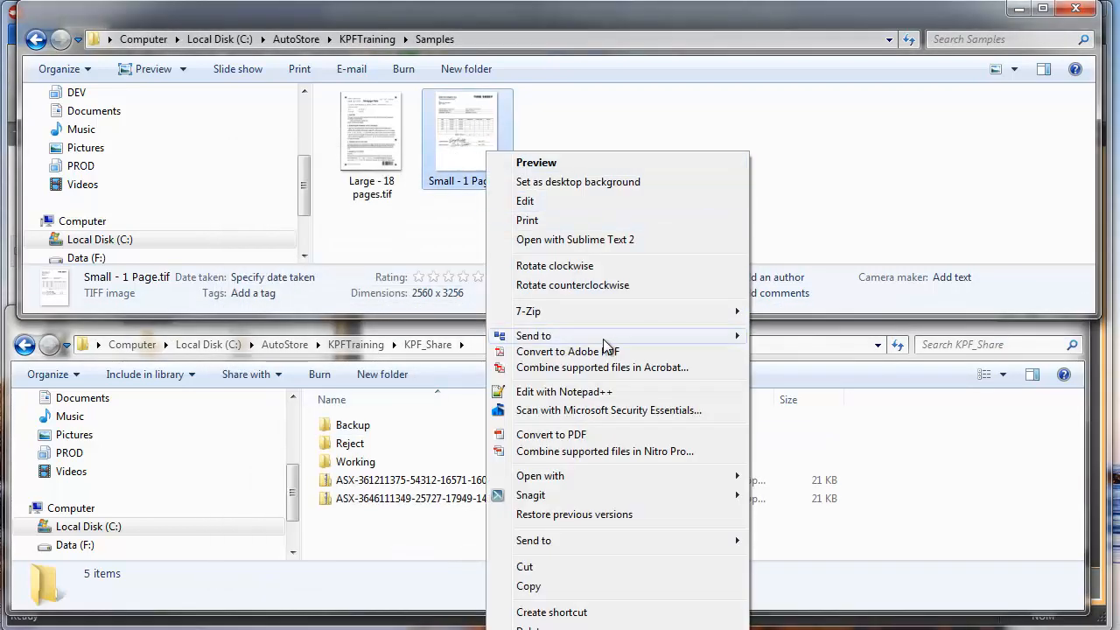
mouse_move(604, 336)
left_click(794, 336)
type("46456")
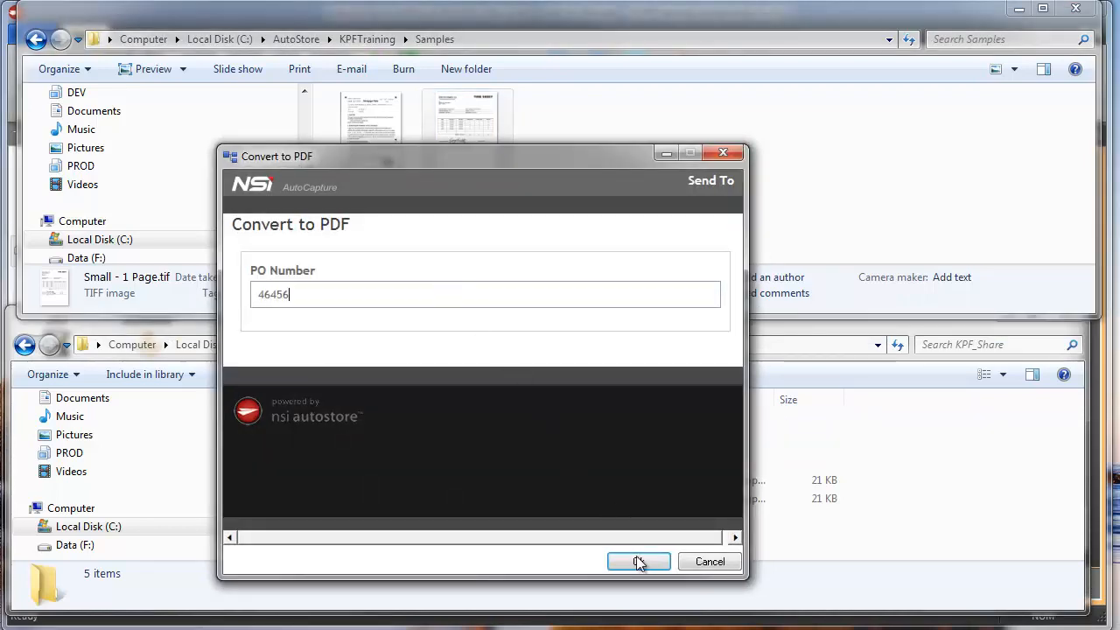
left_click(638, 561)
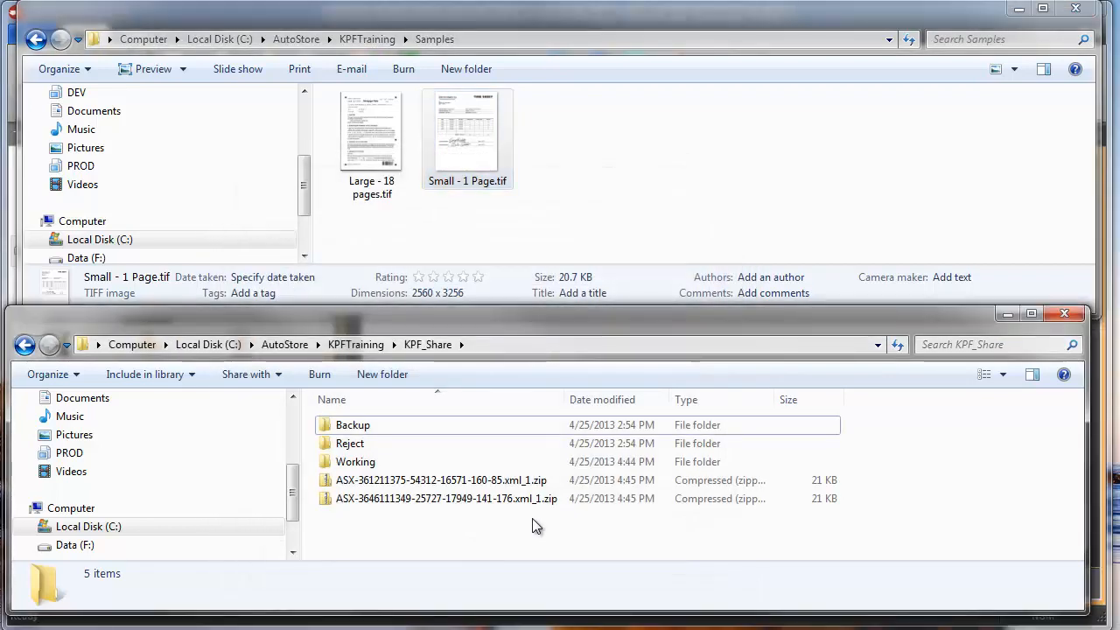
Submit "Small - 1 Page.tif" a fourth time to Convert to PDF with a PO number and return to the KPF_Share folder.
right_click(488, 146)
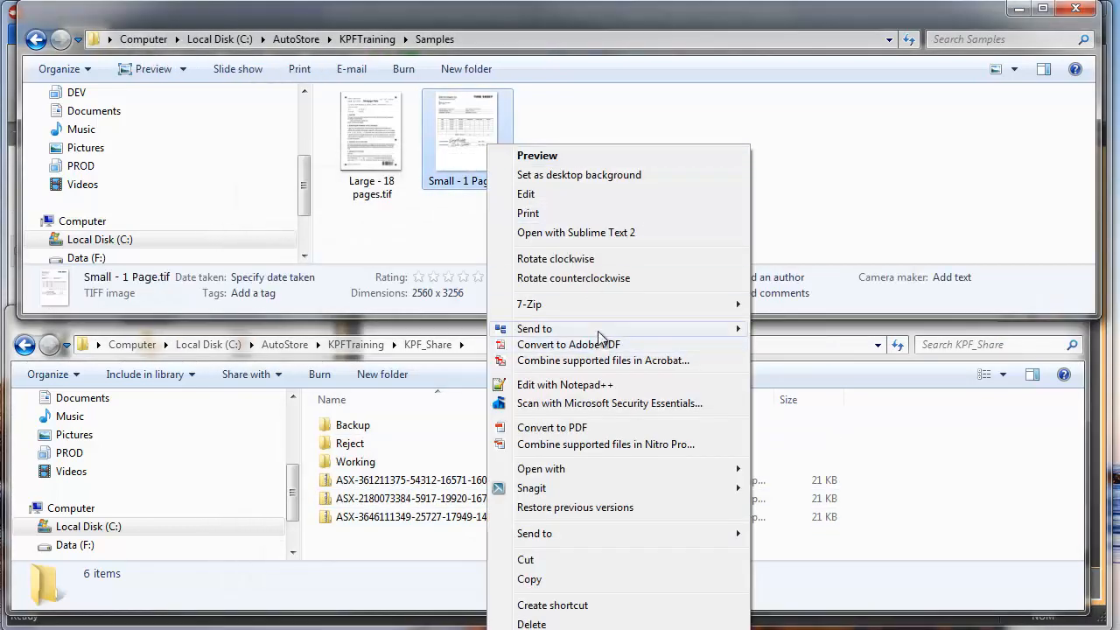
mouse_move(600, 331)
left_click(775, 328)
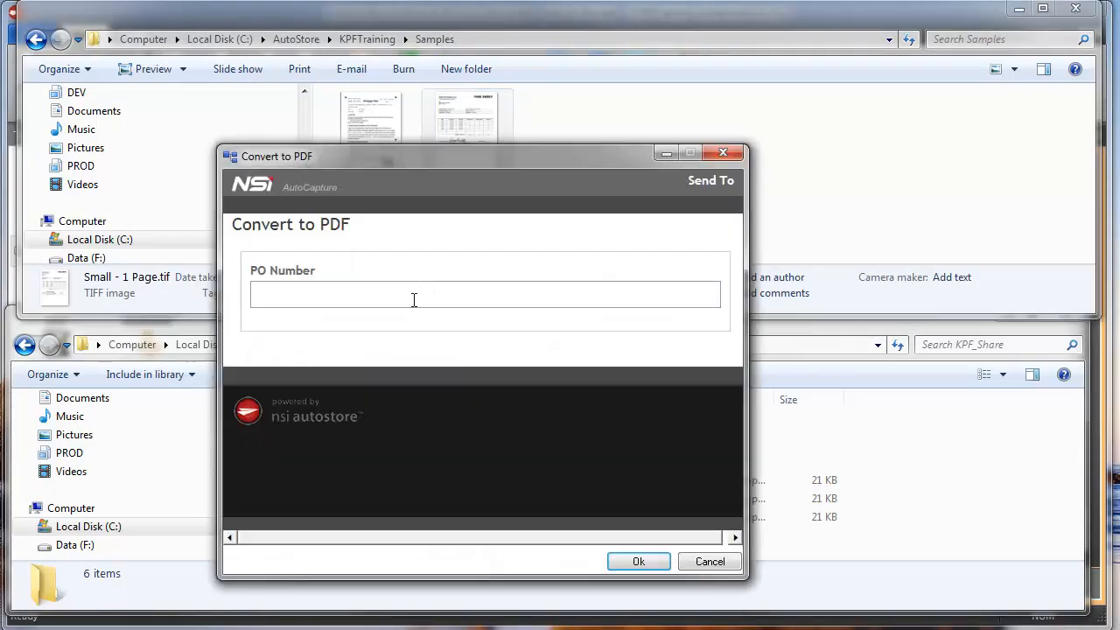
type("3453453")
left_click(624, 560)
left_click(523, 531)
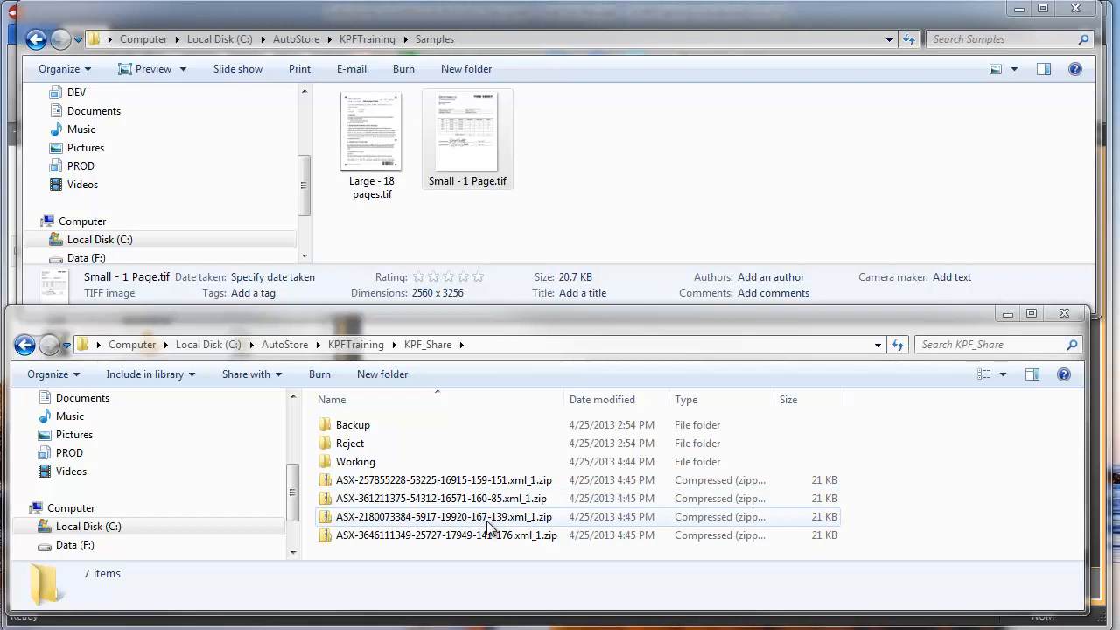
Enlarge the KPF_Share window and create two folders in it named LargeJob and SmallJob.
left_click_drag(450, 306, 446, 267)
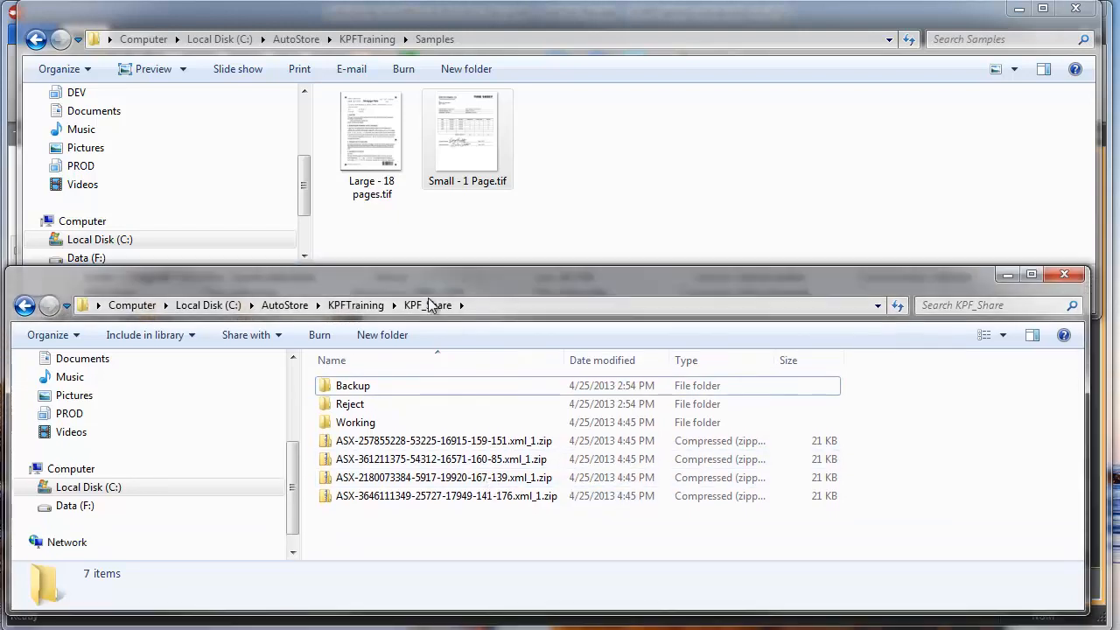
left_click(398, 335)
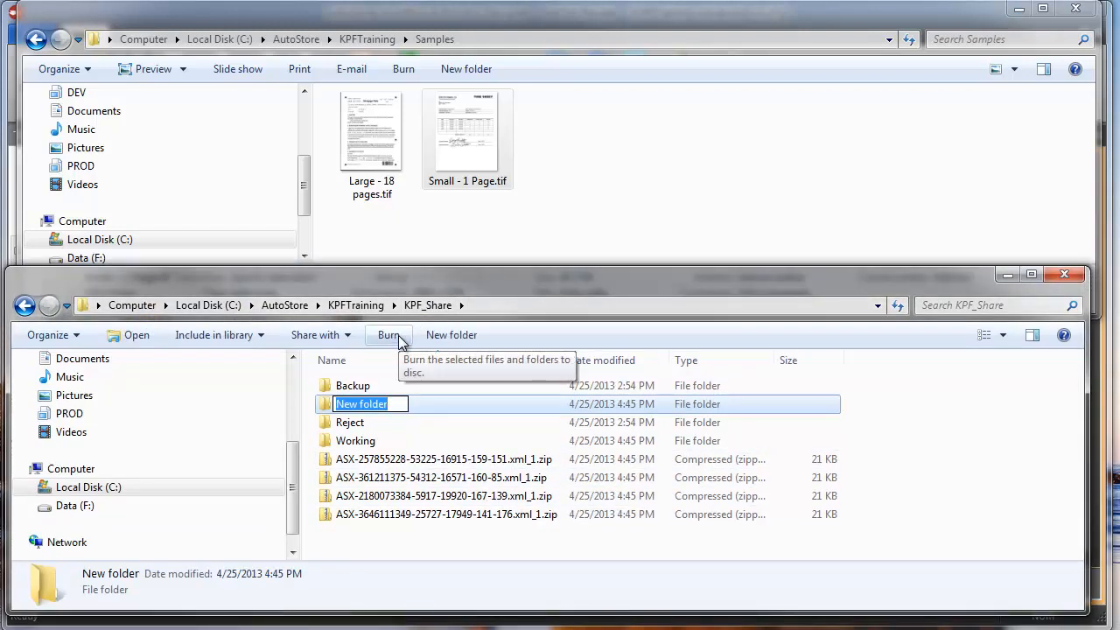
type("LargeJo")
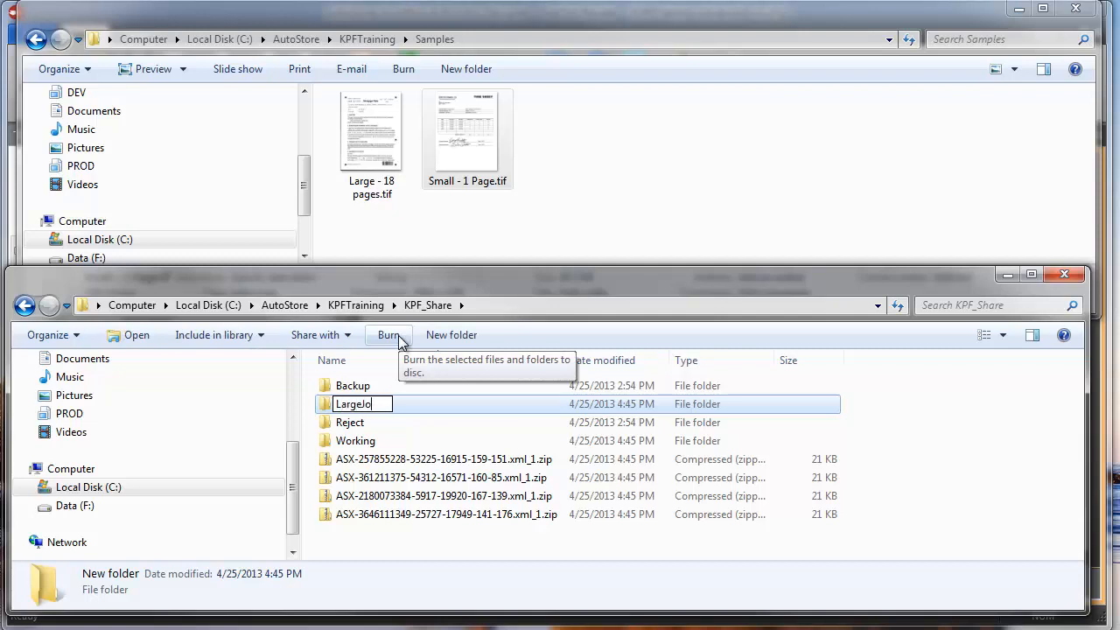
type("b")
key("Return")
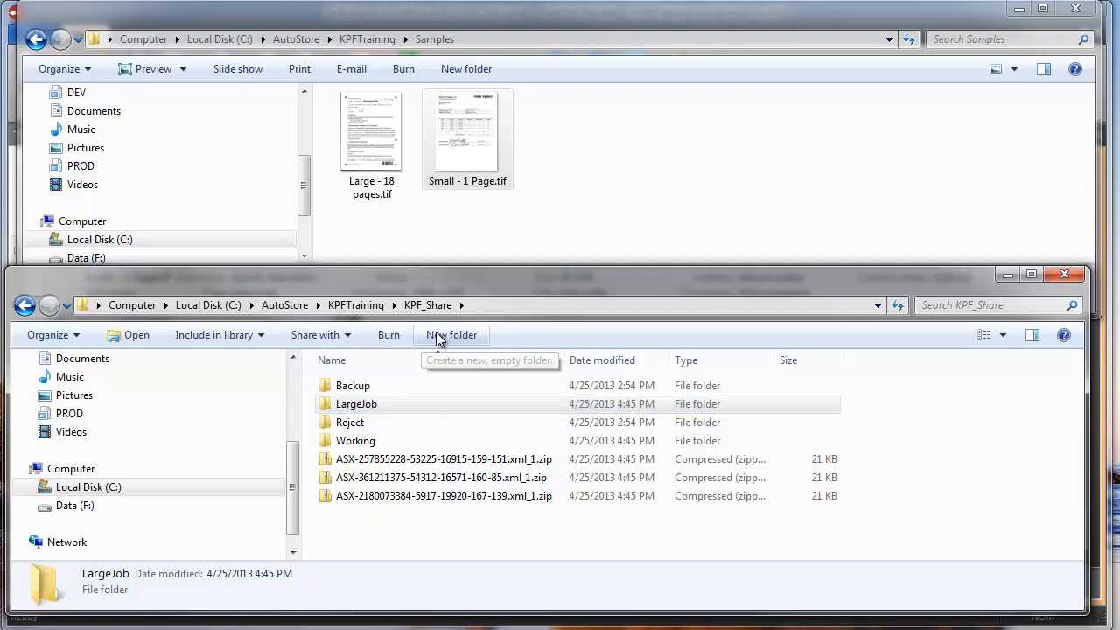
left_click(437, 335)
type("SmallJob")
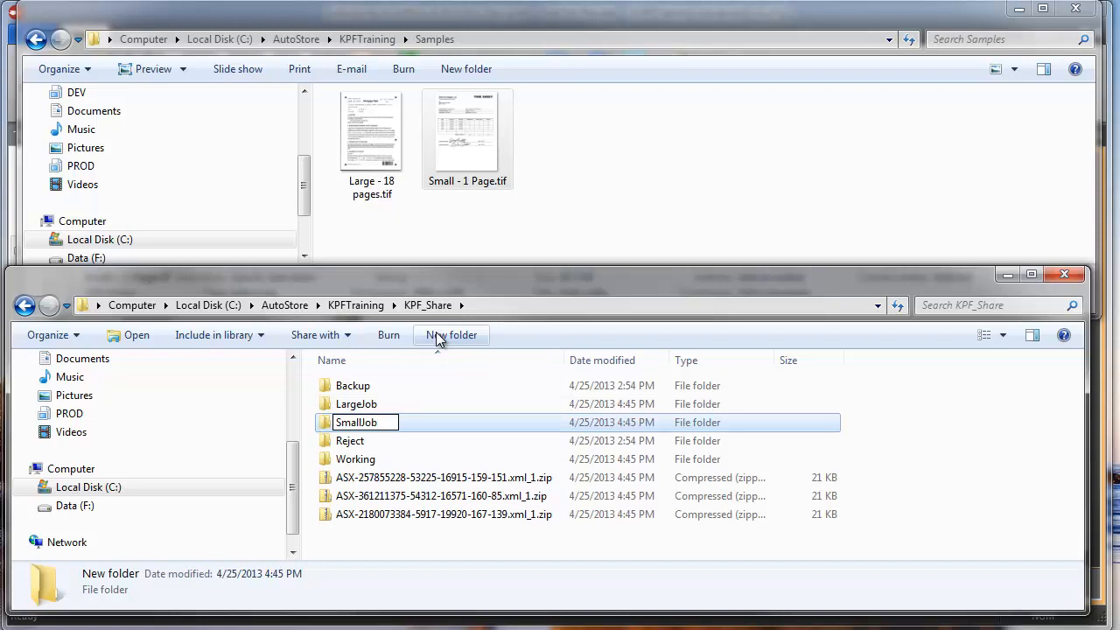
key("Return")
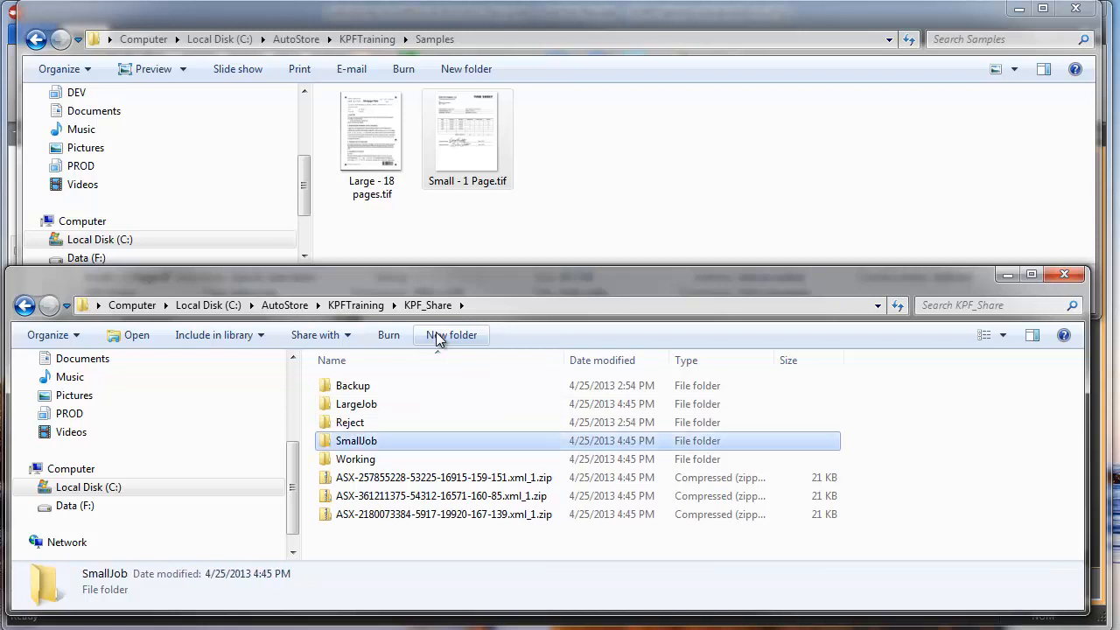
Reverse the name sort order in KPF_Share and rename the SmallJob folder to _SmallJob.
left_click(390, 360)
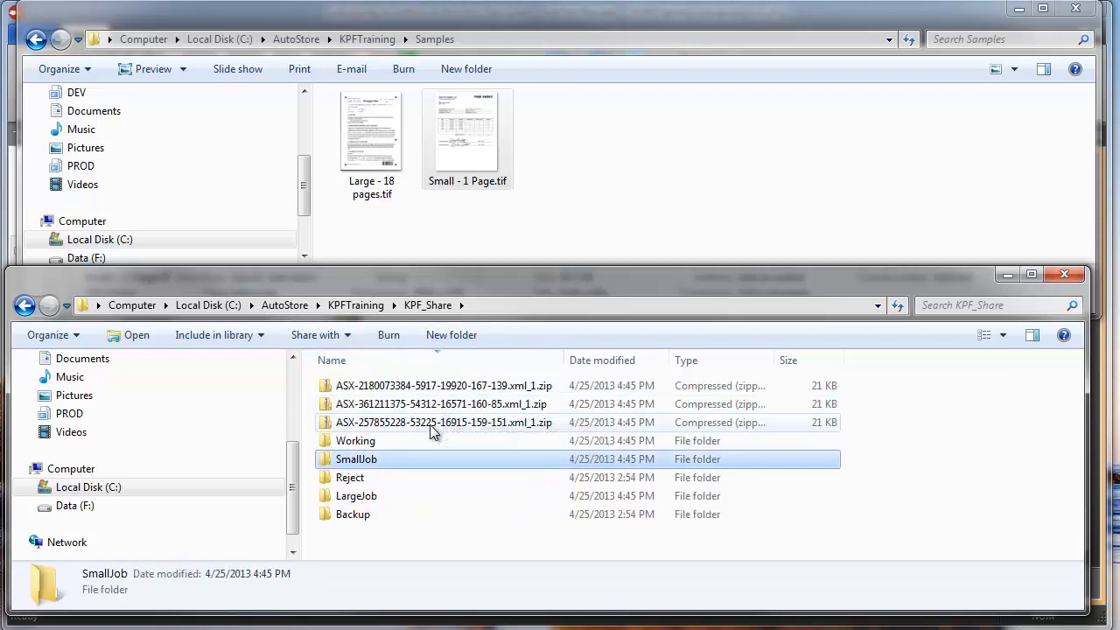
left_click(340, 465)
left_click(338, 461)
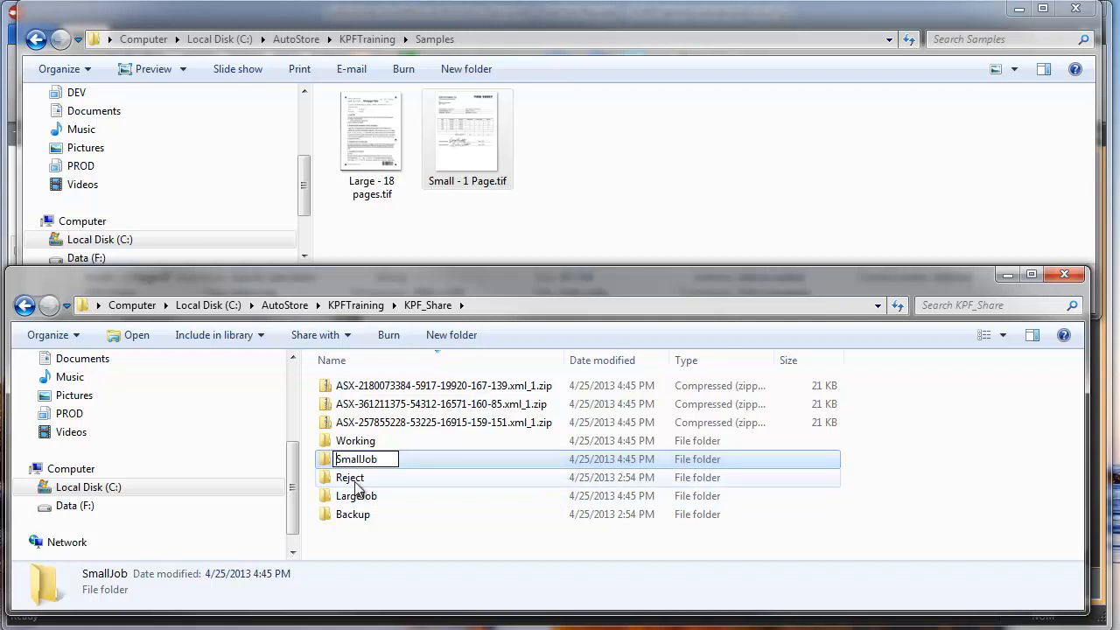
type("_")
key("Return")
Rename the LargeJob folder to _LargeJob and sort KPF_Share by name in ascending order.
left_click(357, 481)
left_click(354, 478)
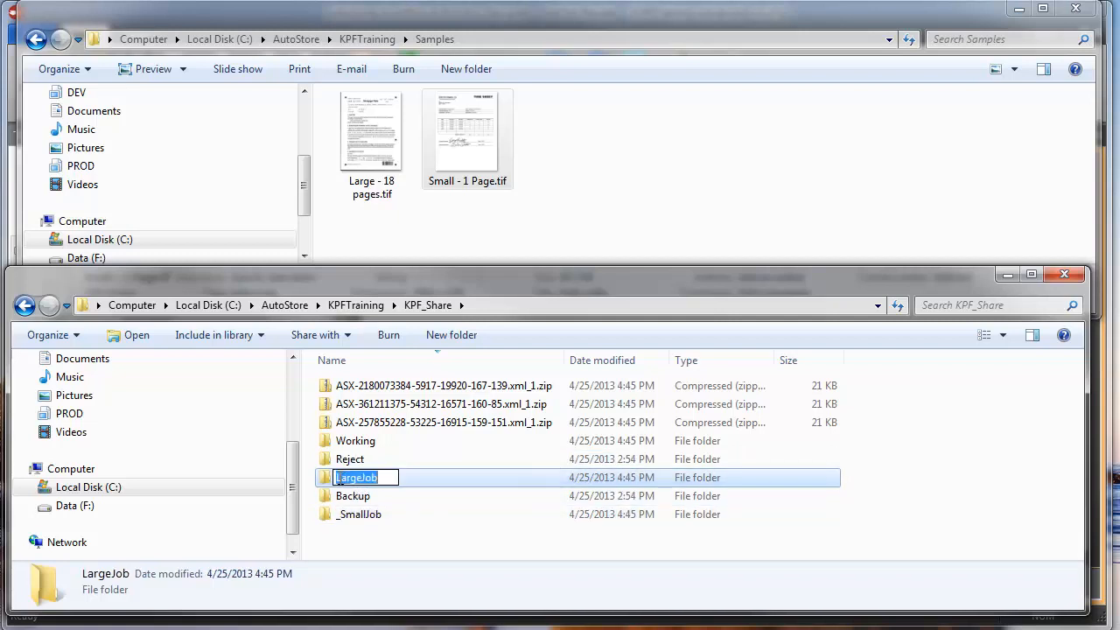
left_click(340, 477)
type("_")
key("Return")
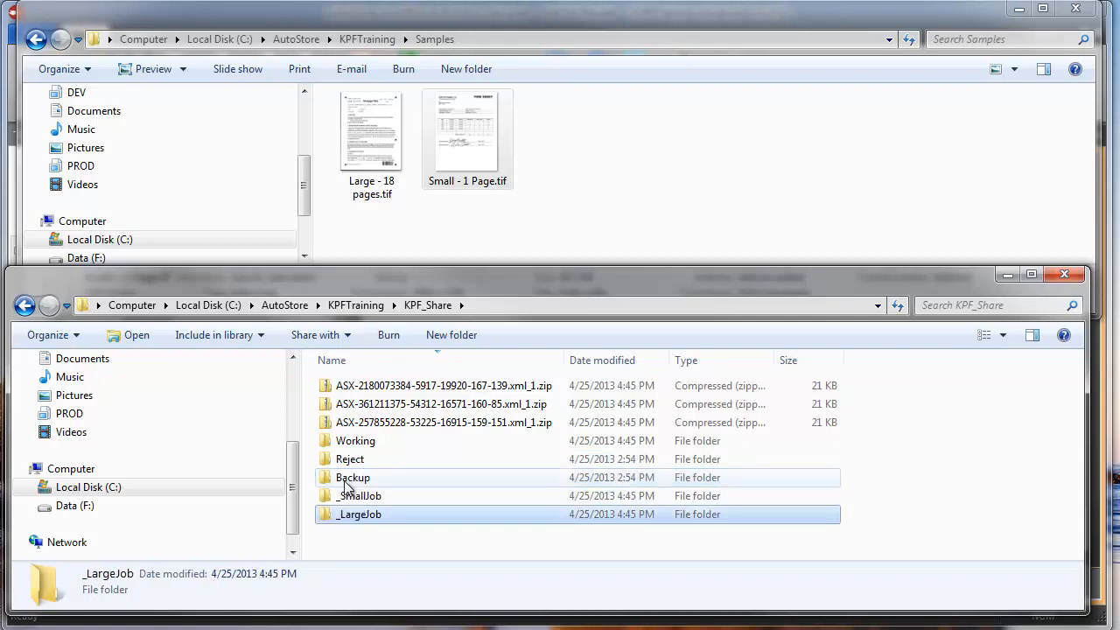
left_click(365, 361)
left_click(369, 421)
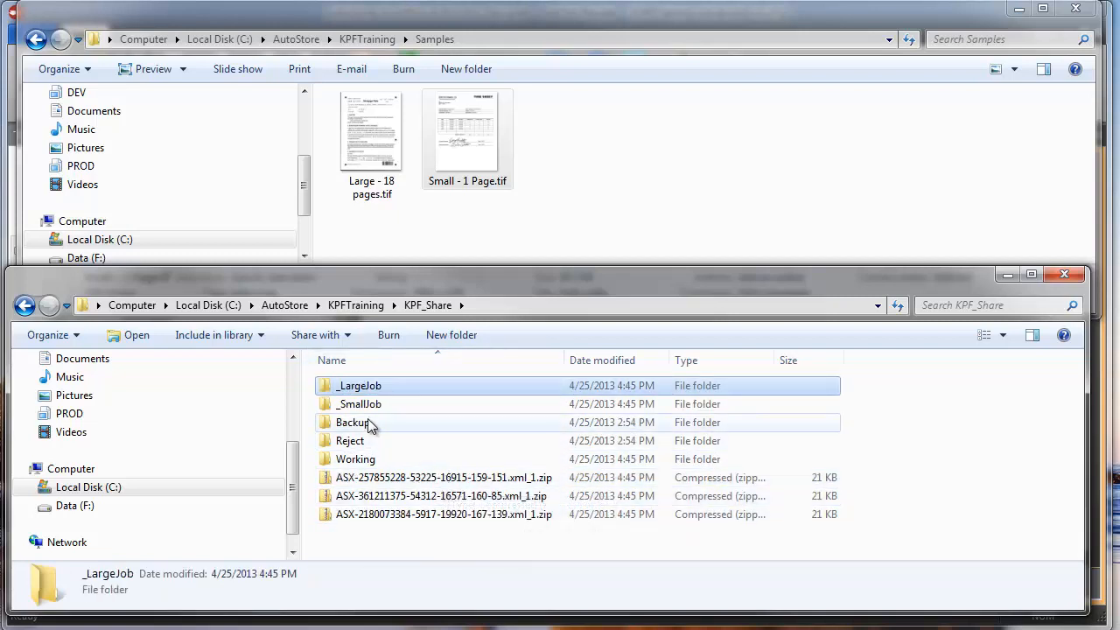
left_click(363, 403)
left_click(361, 386)
Switch to AutoStore Process Designer and rename the first rToOutput task to rToOutput_Small.
left_click_drag(147, 25, 328, 24)
left_click(151, 29)
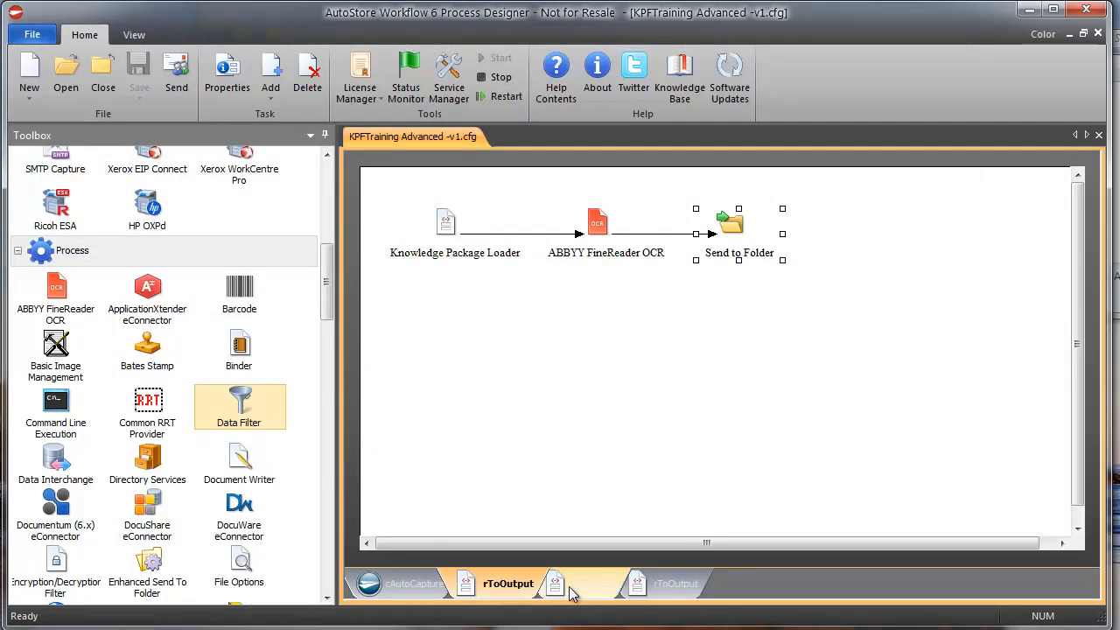
double_click(503, 592)
left_click(622, 217)
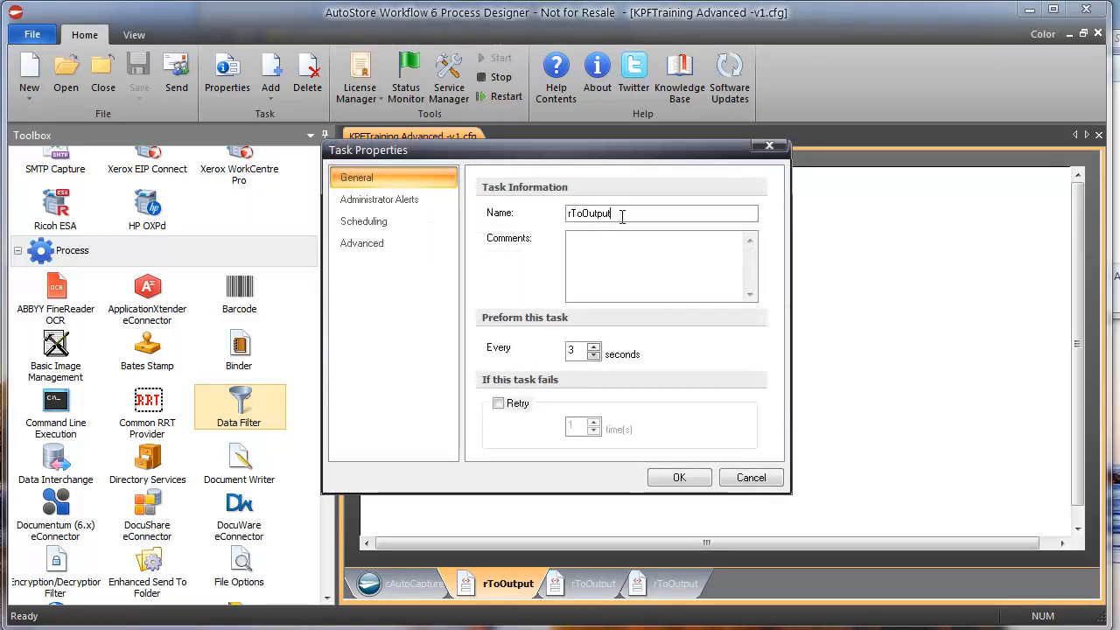
type("_Small")
key("Return")
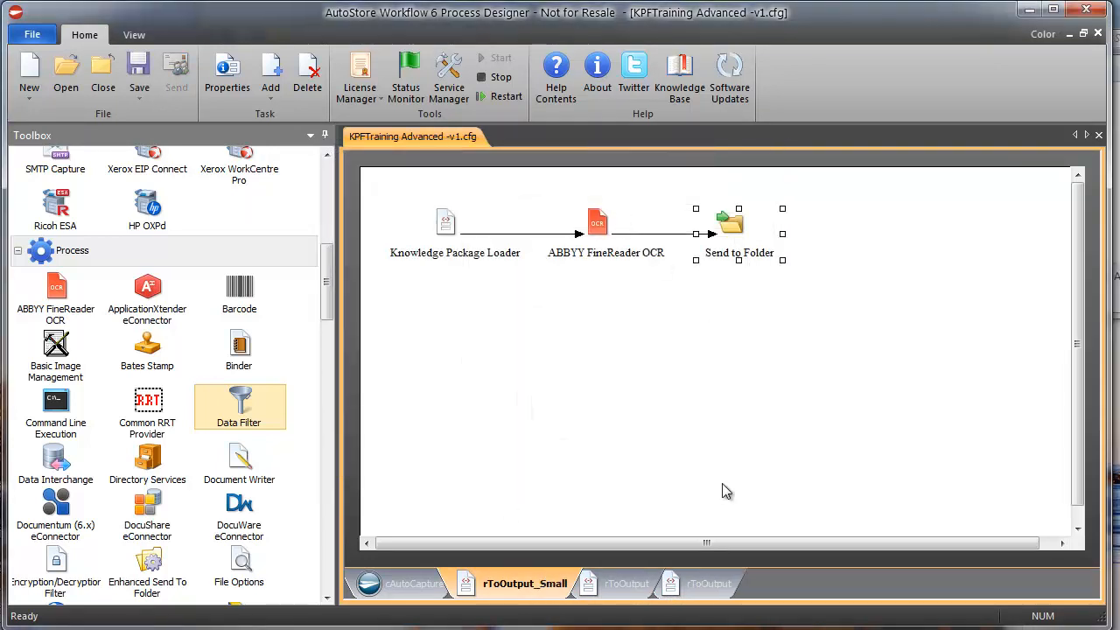
Rename the second rToOutput task to rToOutput_Small in its task properties.
left_click(612, 584)
double_click(627, 353)
left_click(627, 212)
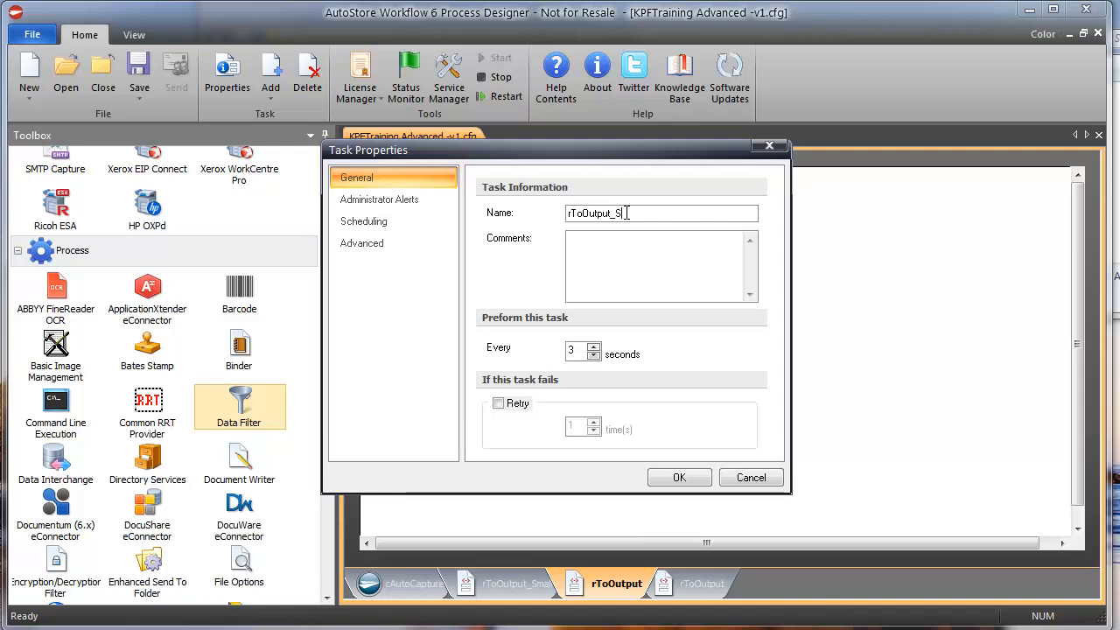
key("Return")
Rename the last rToOutput task to rToOutput_Large in its task properties.
left_click(752, 583)
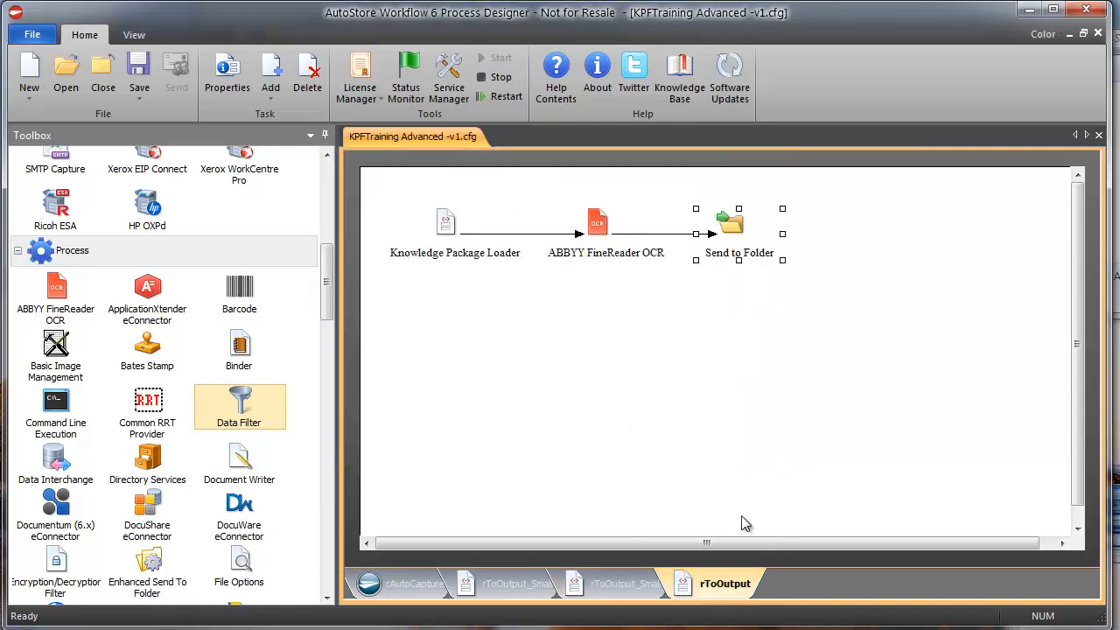
double_click(690, 290)
left_click(630, 213)
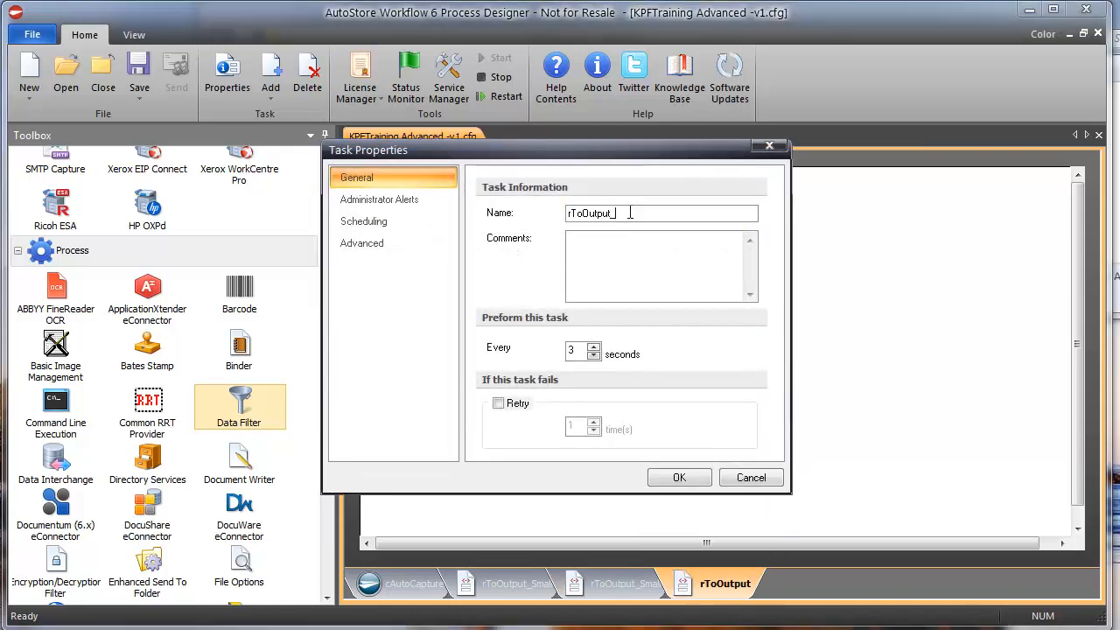
type("_Large")
key("Return")
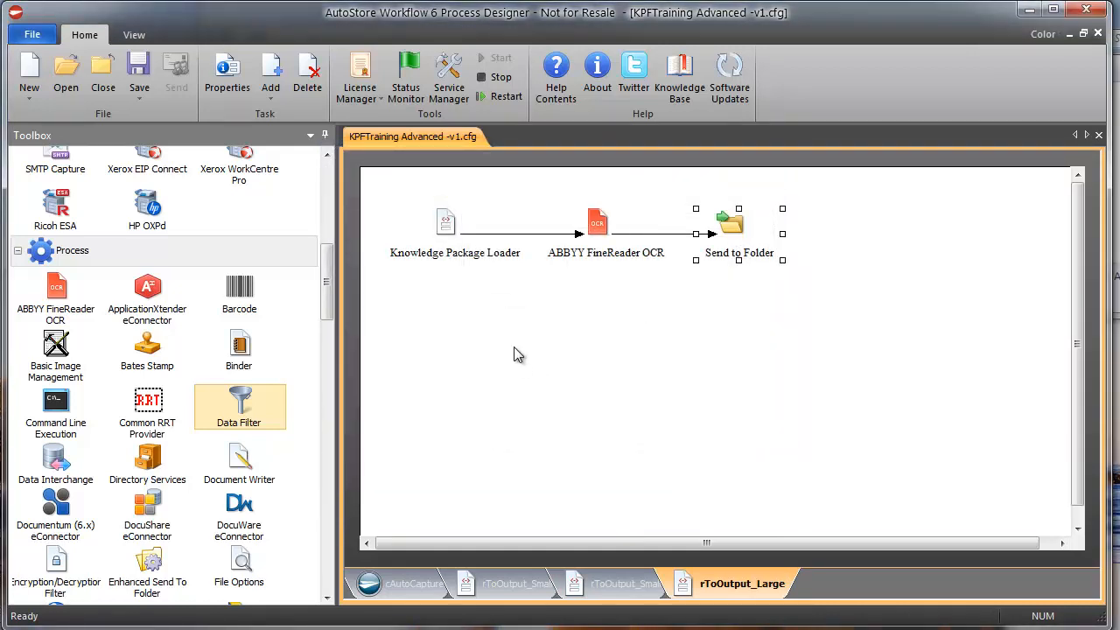
Append _SmallJob\ to the Knowledge Package Loader's input directory in the first rToOutput_Small task, copy that suffix and confirm.
left_click(503, 592)
double_click(450, 245)
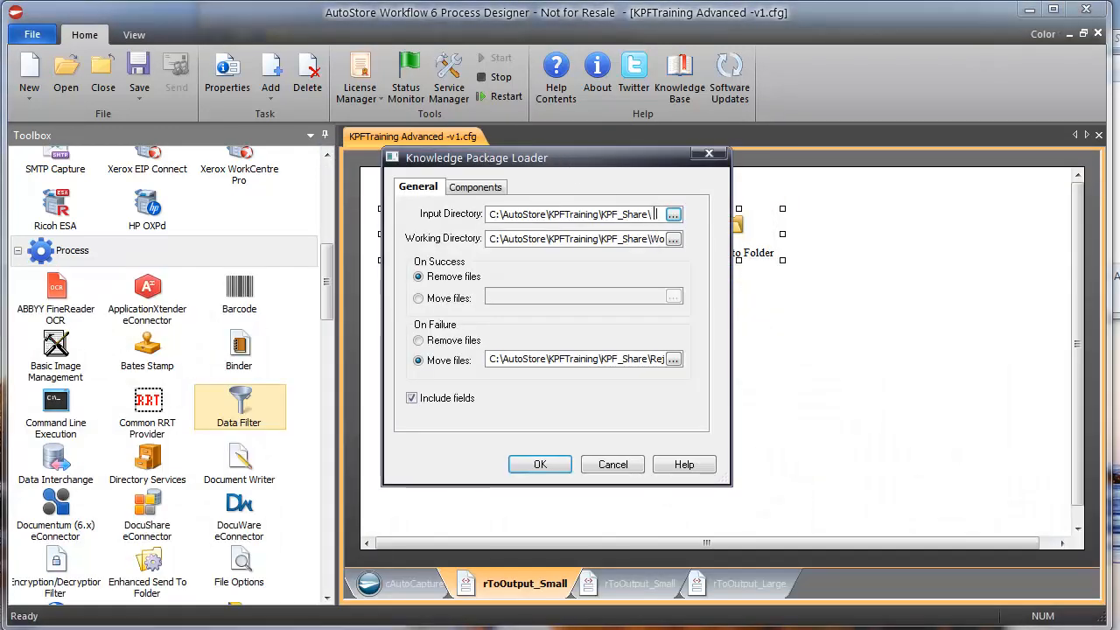
type("_SmallJob\\")
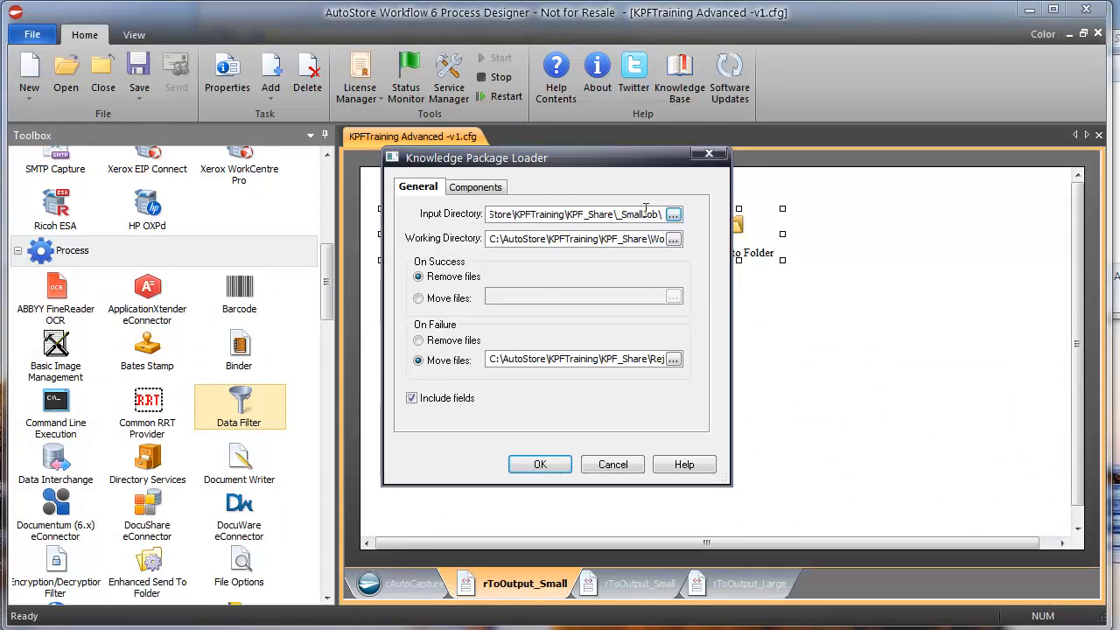
left_click_drag(616, 215, 665, 214)
key("ctrl+c")
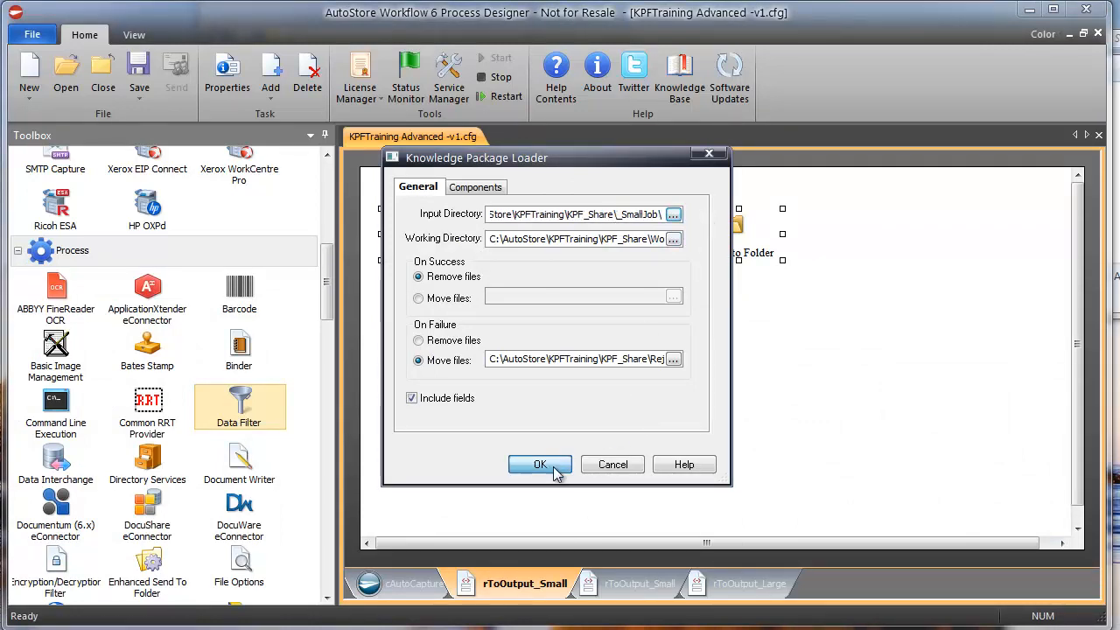
left_click(539, 463)
Paste _SmallJob\ onto the end of the Knowledge Package Loader's input directory in the second rToOutput_Small task and confirm.
left_click(615, 586)
double_click(445, 224)
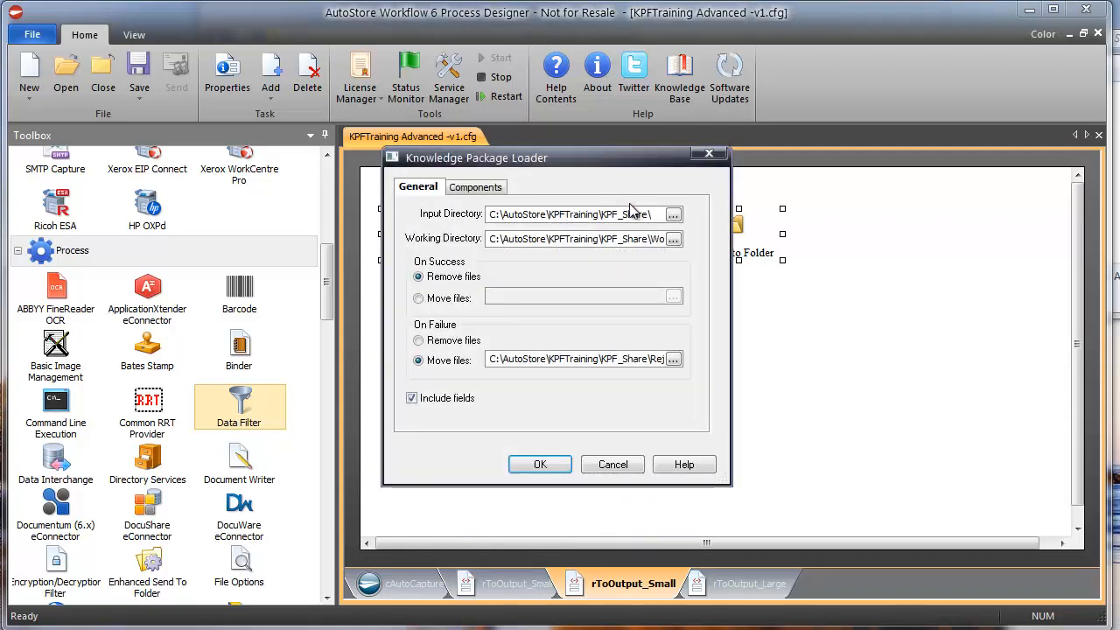
key("ctrl+v")
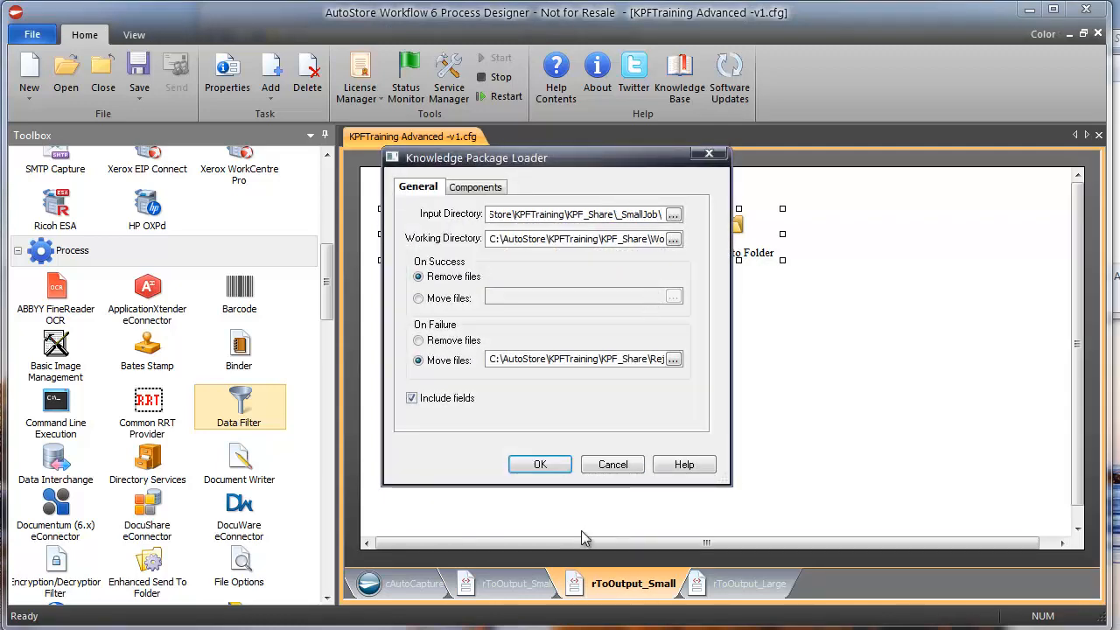
key("Return")
Set the Knowledge Package Loader's input directory in the rToOutput_Large task to end in _LargeJob\ and confirm.
left_click(741, 584)
double_click(445, 225)
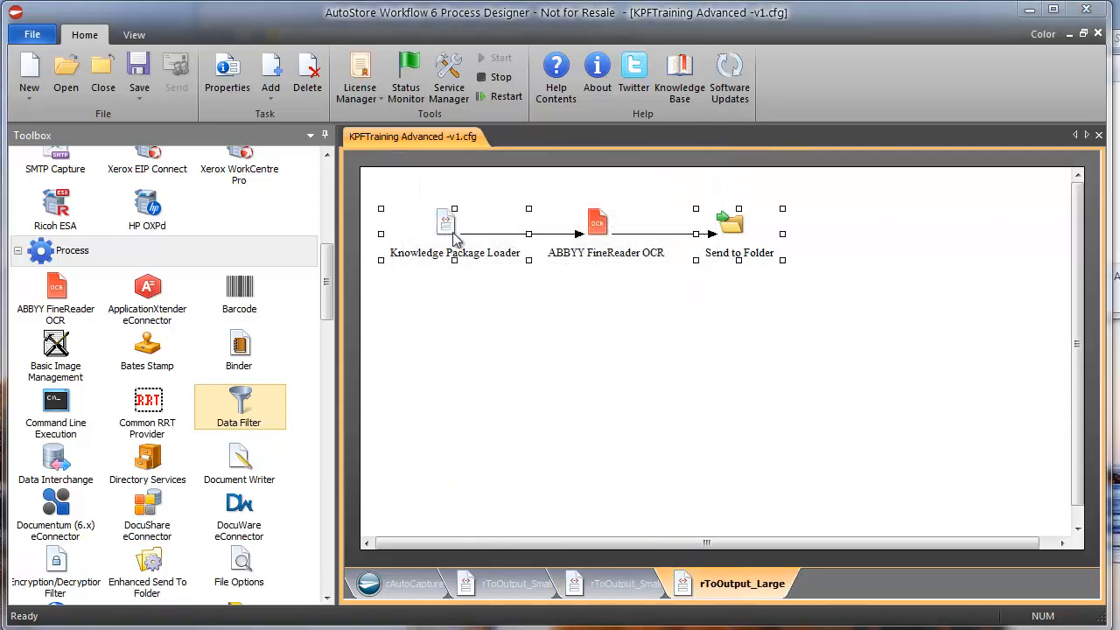
key("ctrl+v")
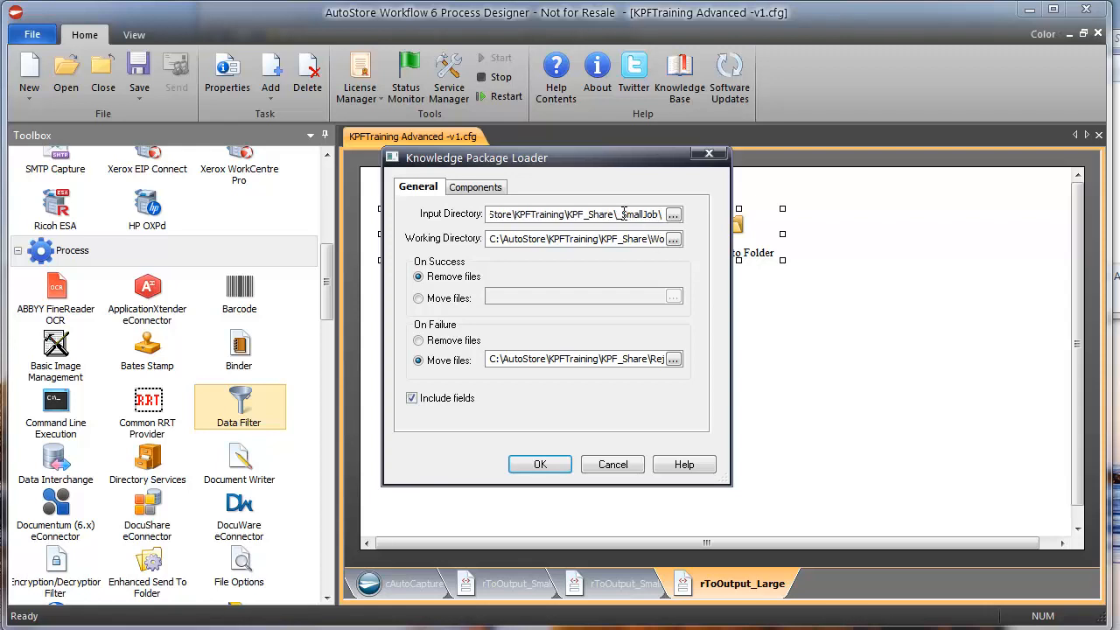
left_click_drag(622, 213, 642, 214)
key("Delete")
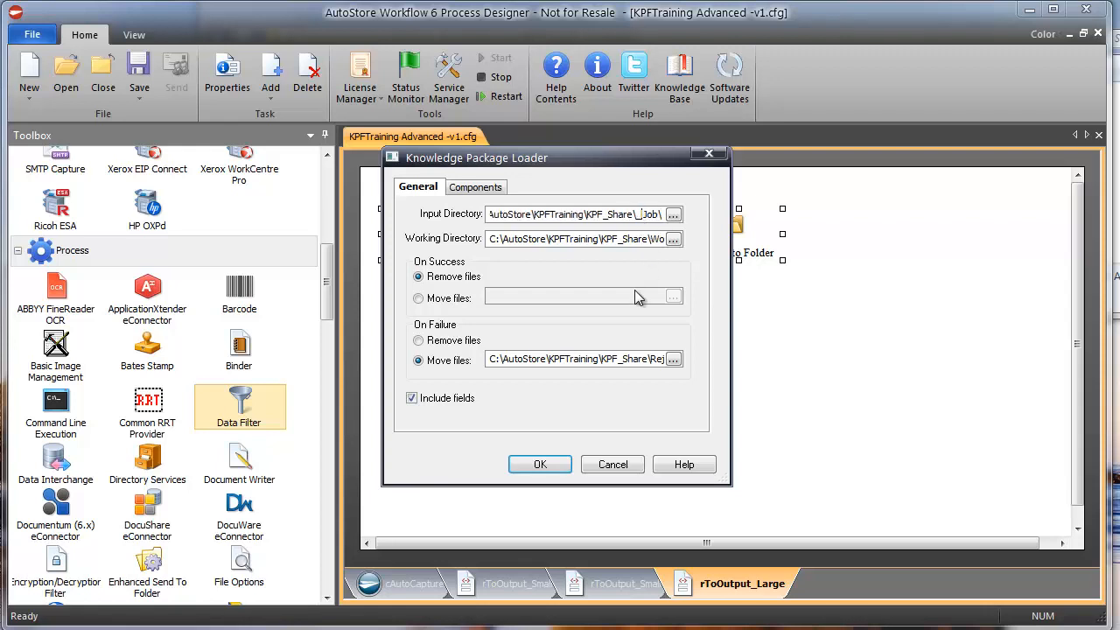
type("Large")
key("Delete")
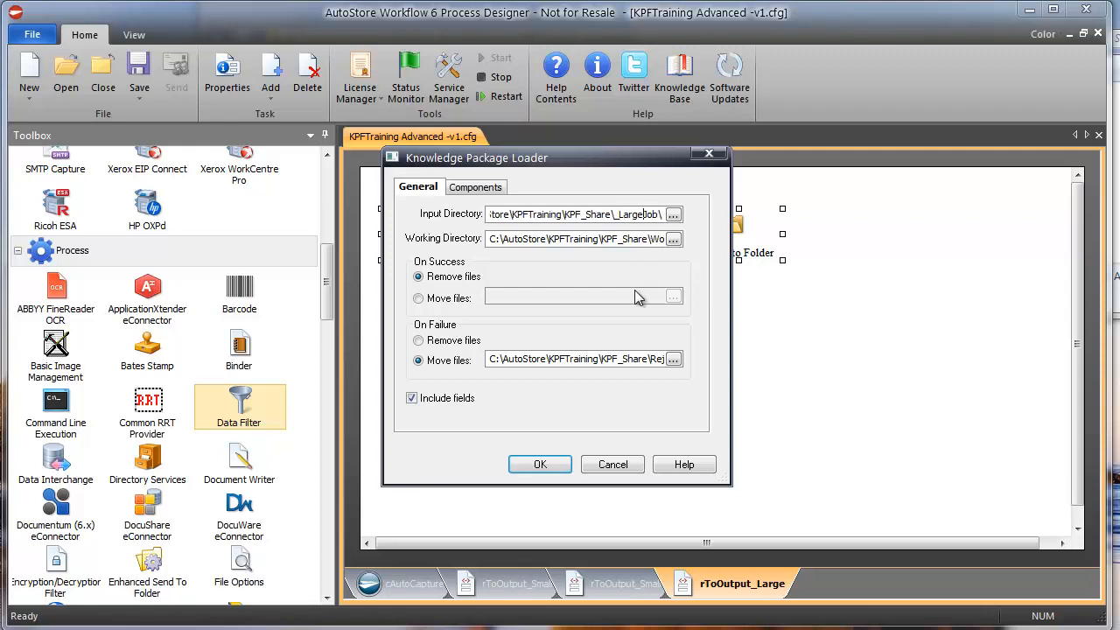
left_click(540, 465)
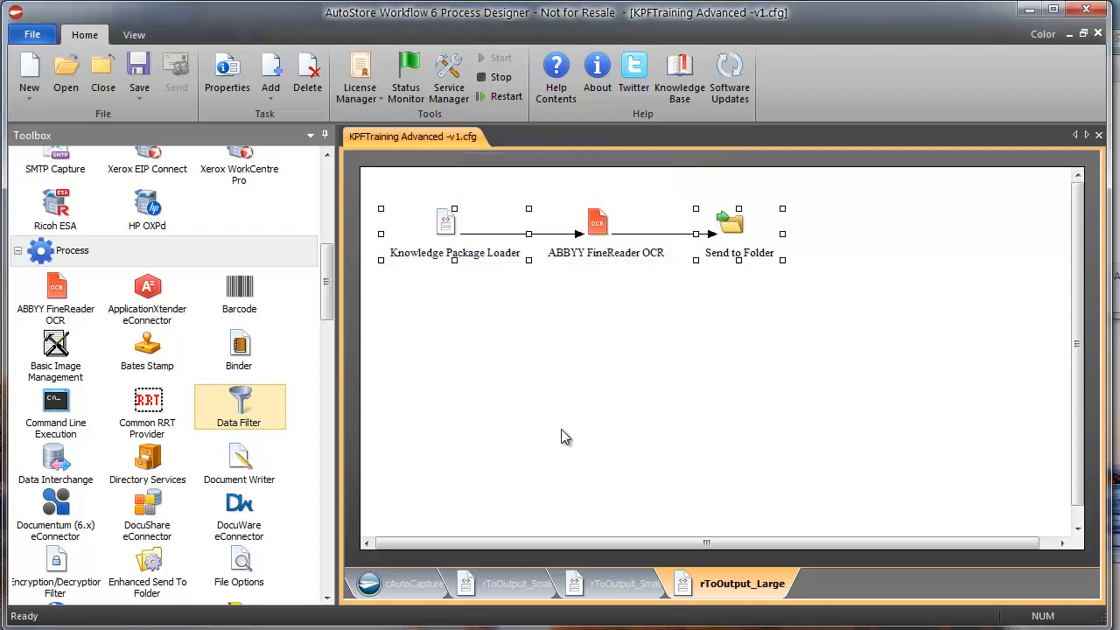
Return to the cAutoCapture task, move the Knowledge Package Builder closer to AutoCapture, and check the job subfolders of KPF_Share in Windows Explorer.
left_click(544, 591)
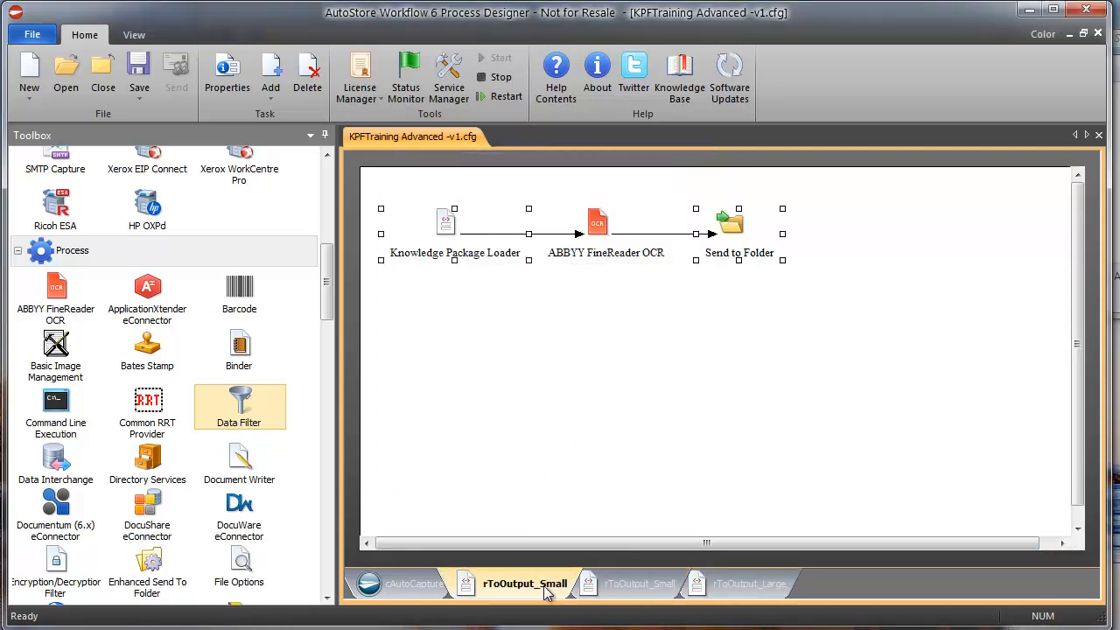
left_click(413, 584)
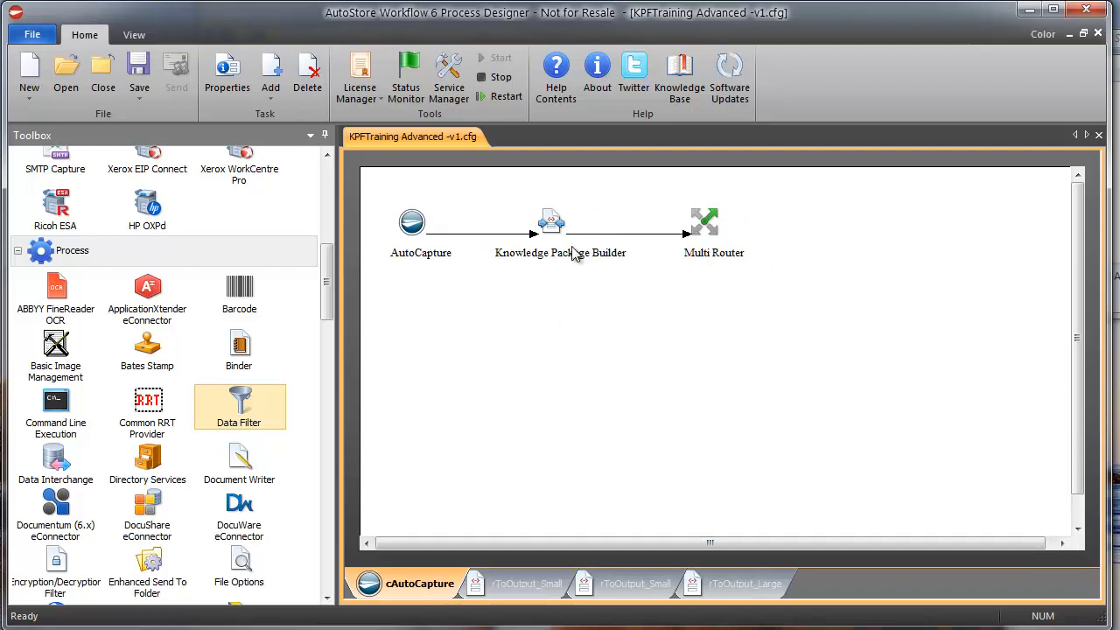
left_click_drag(551, 223, 519, 222)
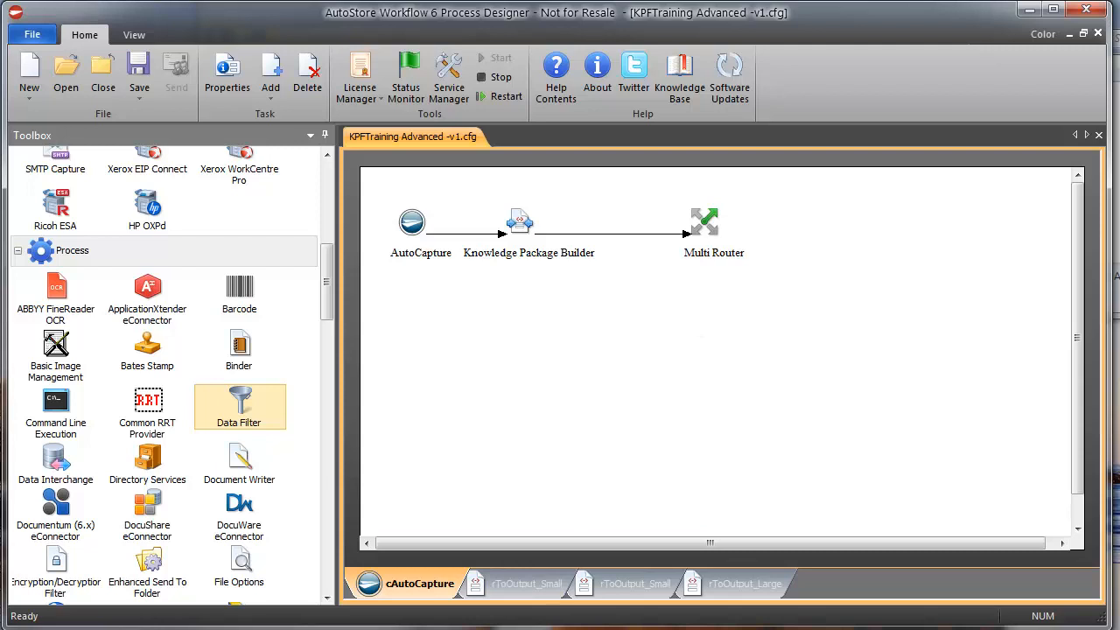
key("alt+Tab")
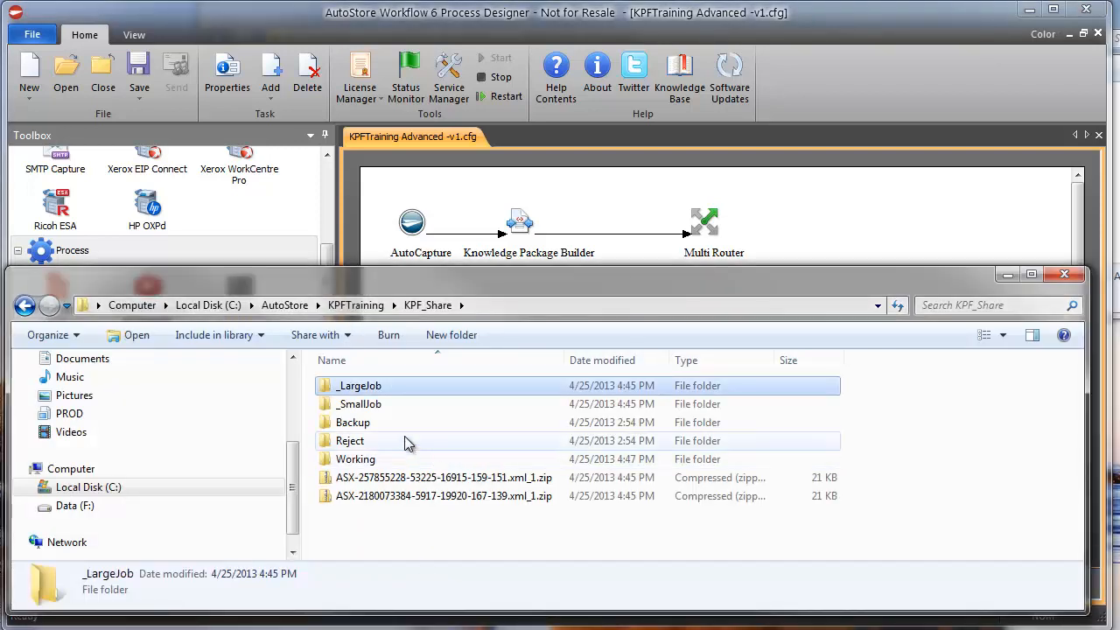
left_click(372, 405)
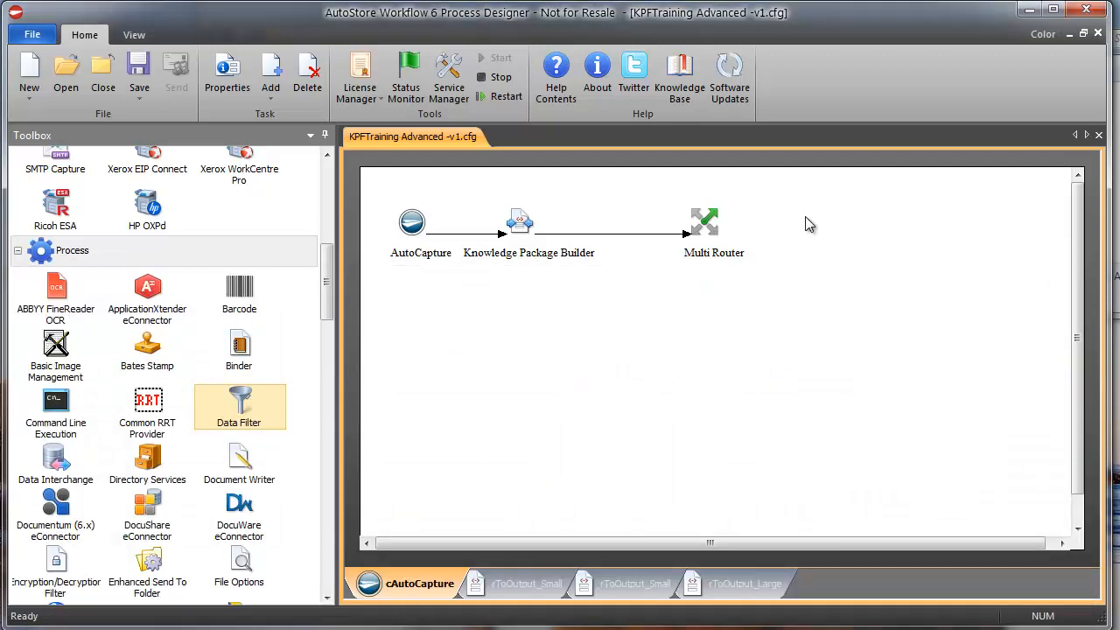
Make room before the Multi Router and insert a Data Filter between the Knowledge Package Builder and the Multi Router.
left_click(878, 229)
left_click_drag(705, 222, 756, 220)
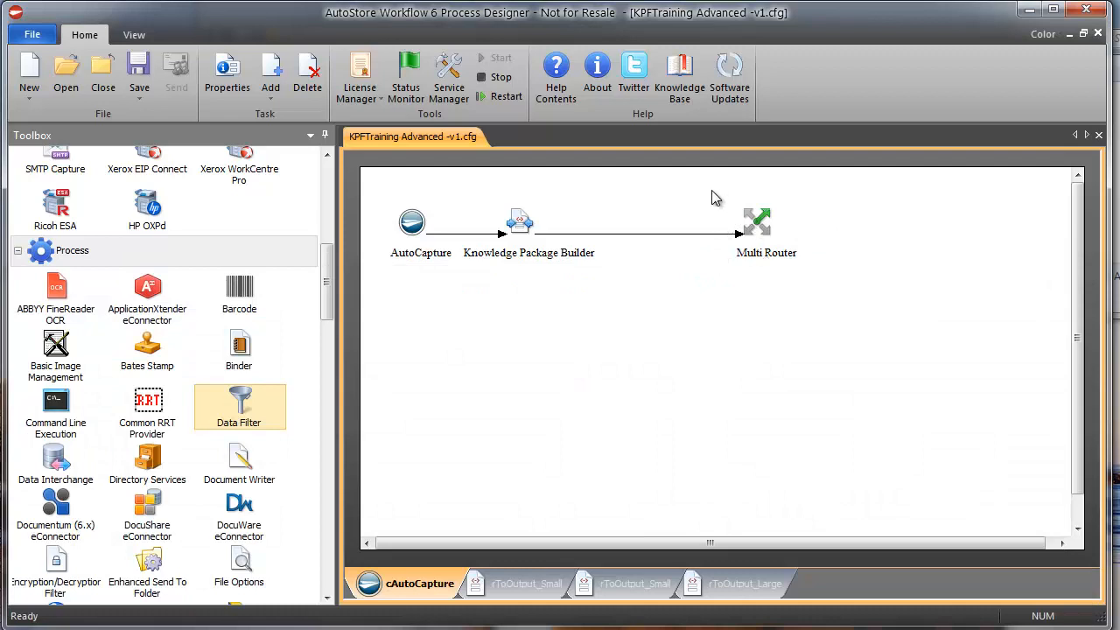
left_click_drag(711, 191, 819, 288)
left_click_drag(244, 415, 404, 368)
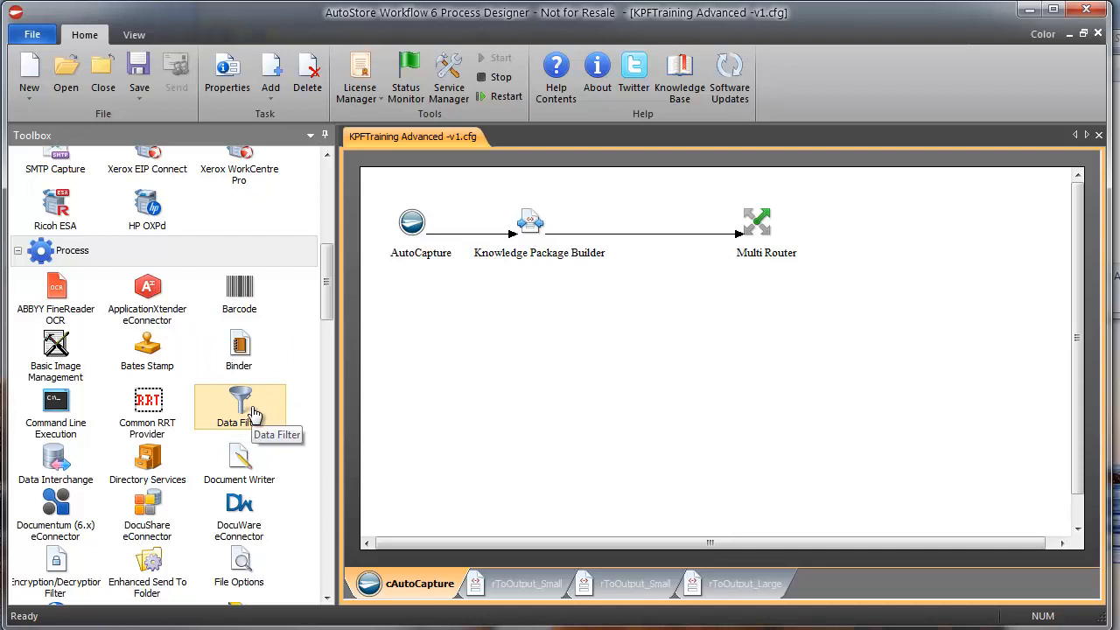
left_click_drag(253, 413, 674, 245)
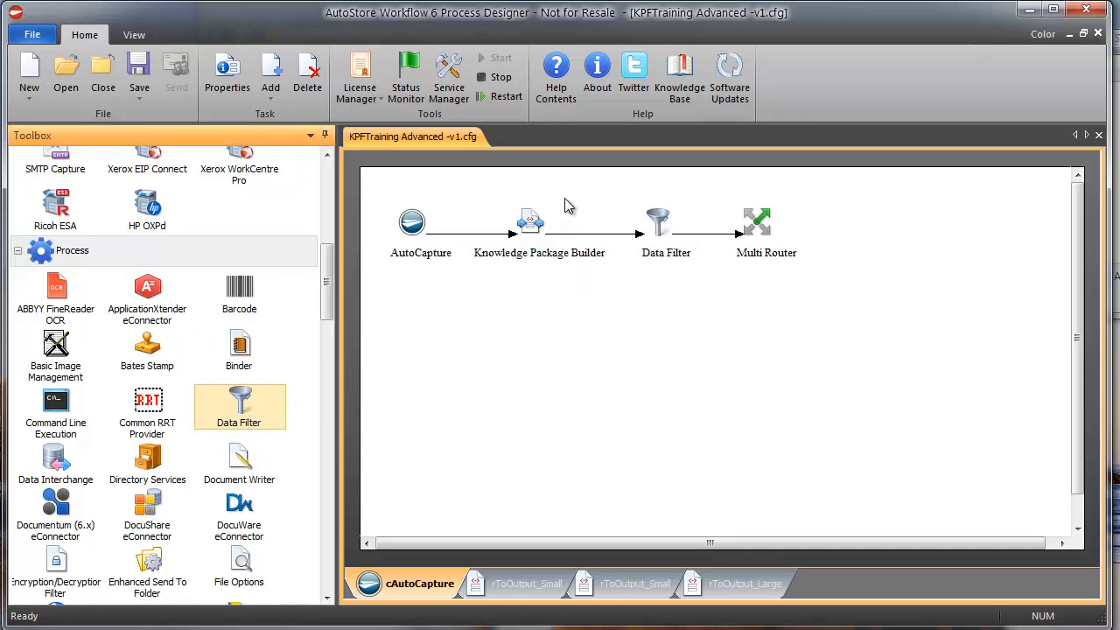
left_click(563, 202)
Save the configuration as a new file named KPFTraining Advanced -v2.cfg.
left_click(148, 96)
left_click(166, 135)
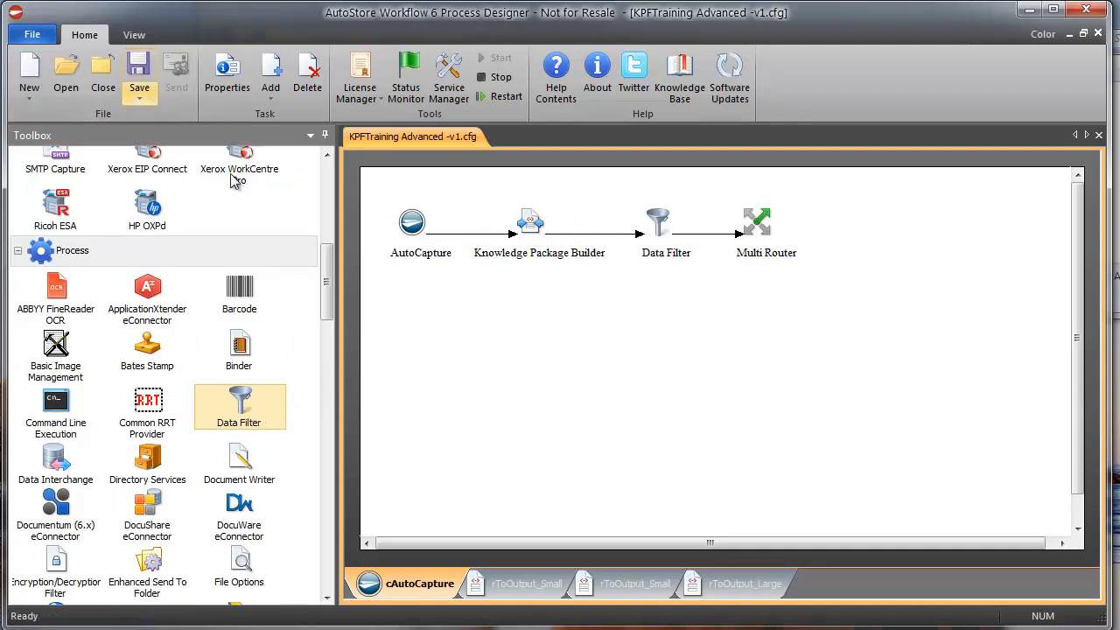
left_click(509, 418)
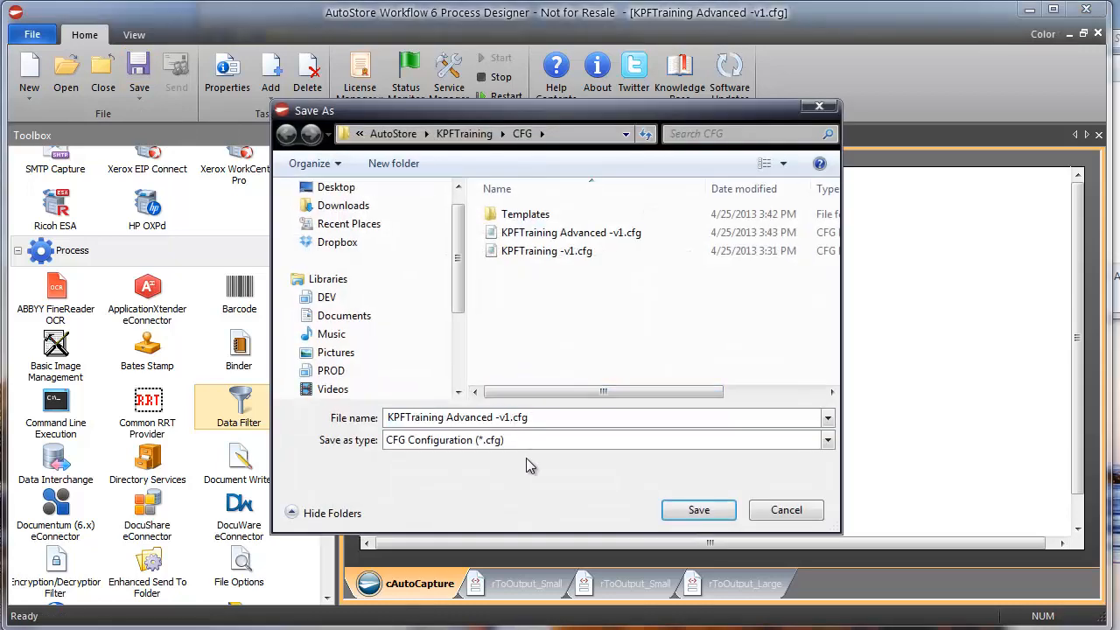
key("BackSpace")
type("2")
key("Return")
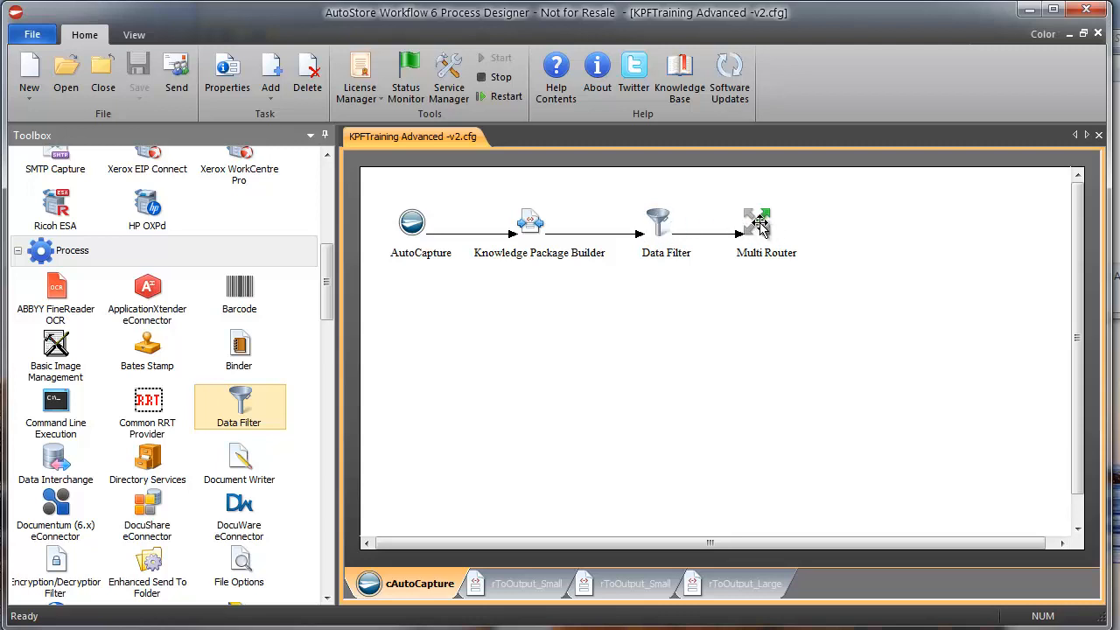
Insert Professional Image Management between the Knowledge Package Builder and the Data Filter, and arrange the workflow components in two rows.
left_click_drag(535, 225, 524, 225)
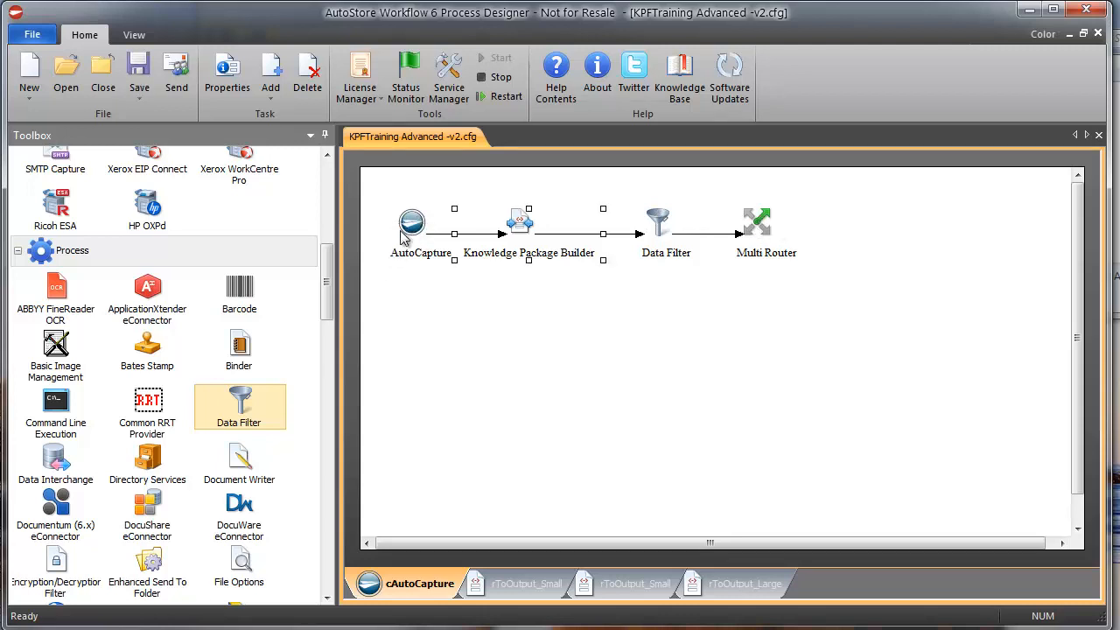
left_click_drag(327, 299, 312, 399)
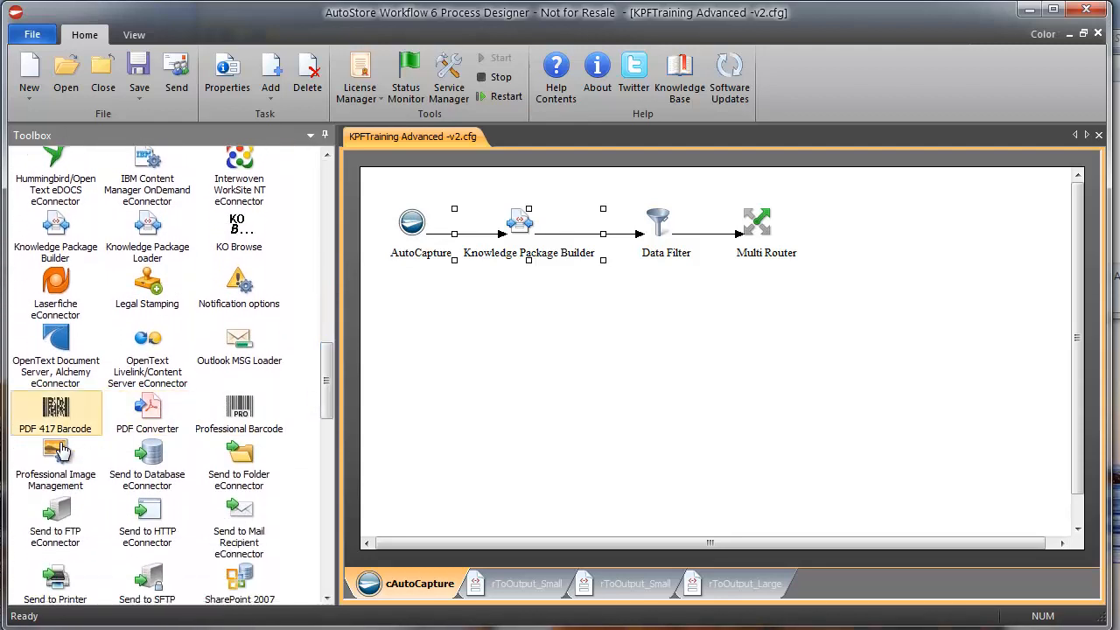
left_click_drag(80, 442, 463, 333)
left_click_drag(657, 225, 656, 338)
left_click_drag(758, 229, 803, 343)
left_click_drag(511, 229, 643, 222)
left_click_drag(419, 224, 473, 219)
Activate image processing for Professional Image Management in AutoCapture's Convert to PDF form and confirm its configuration.
double_click(466, 222)
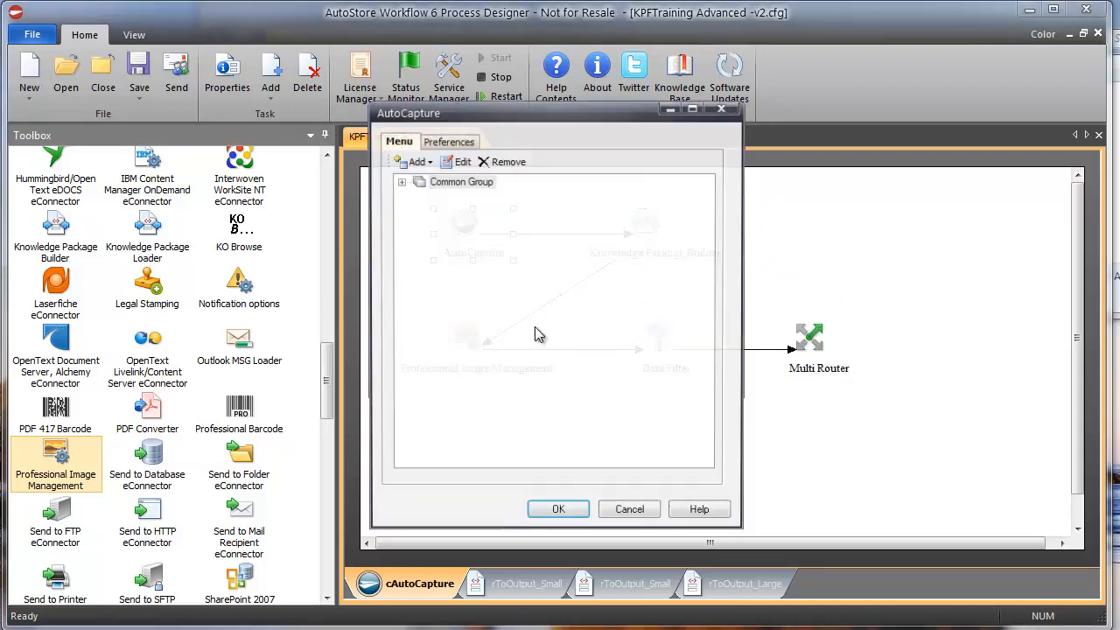
left_click(399, 180)
left_click(464, 194)
left_click(456, 160)
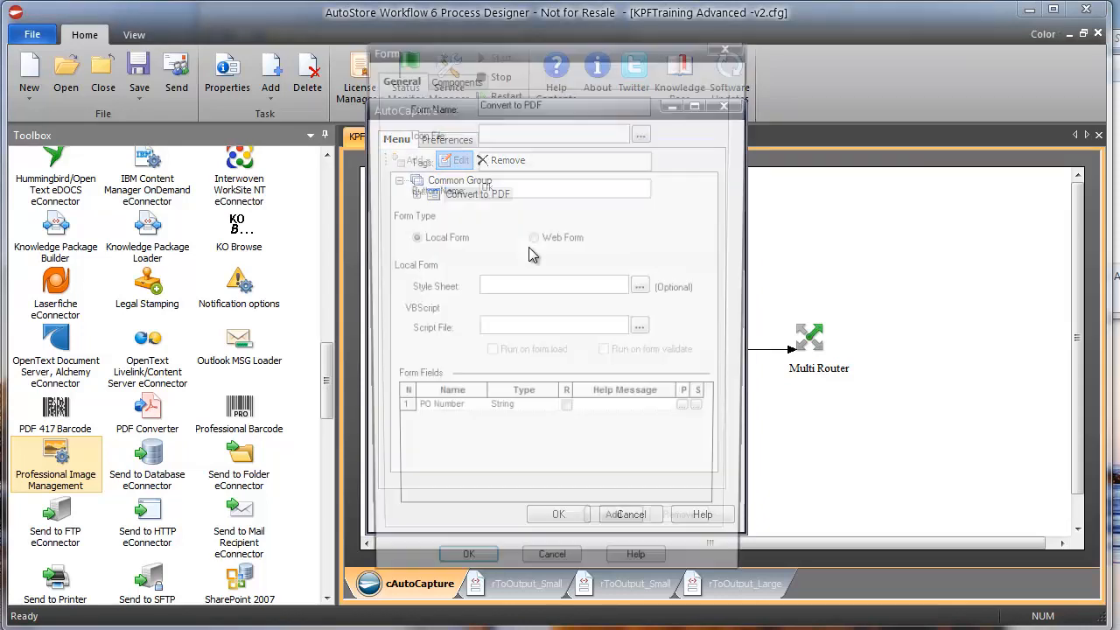
left_click(478, 79)
left_click(725, 132)
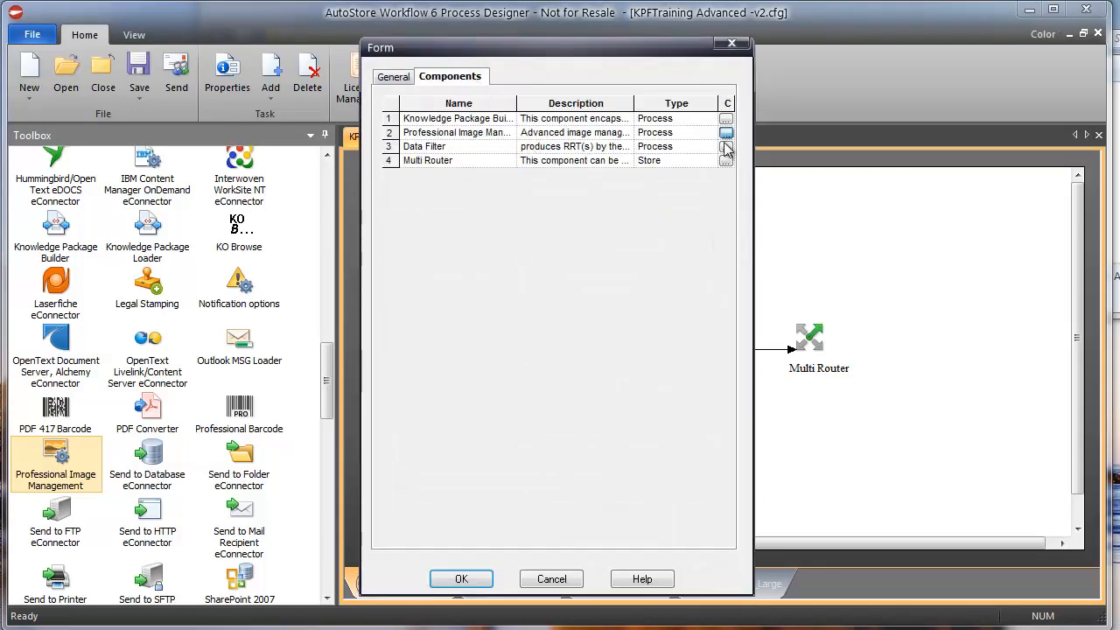
left_click(398, 213)
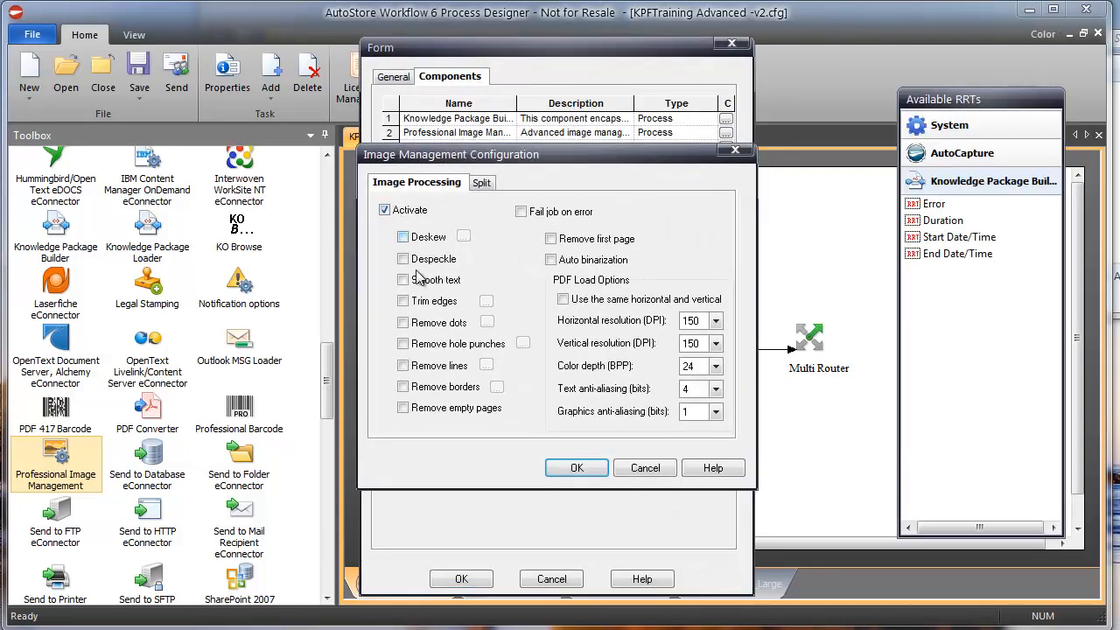
left_click(577, 467)
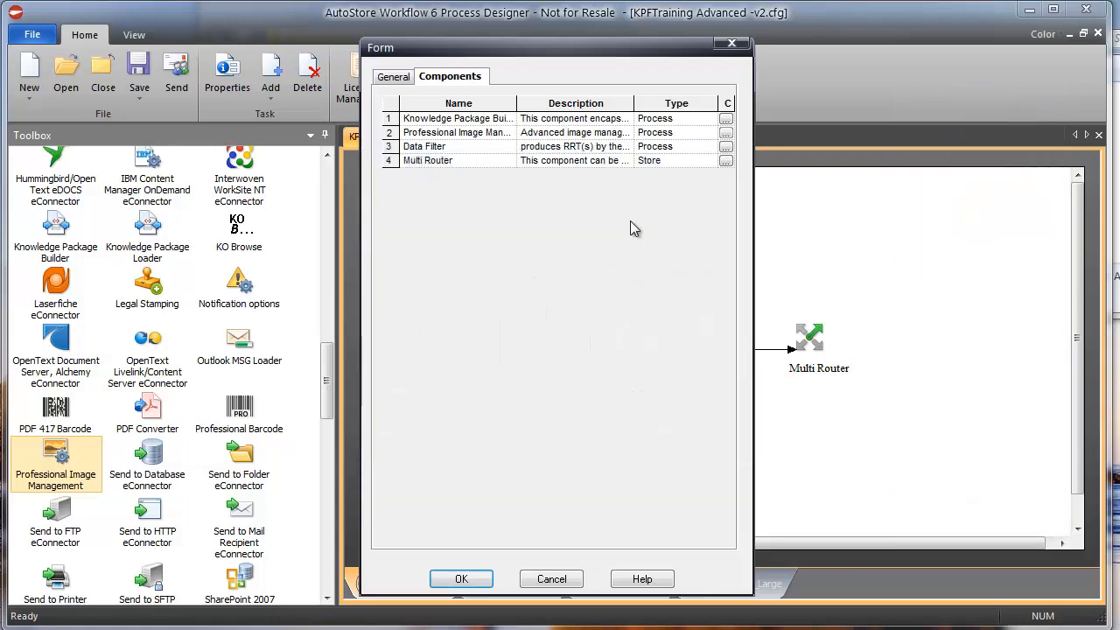
Activate the form's Data Filter component and add a Match Regular Expression filter.
left_click(725, 146)
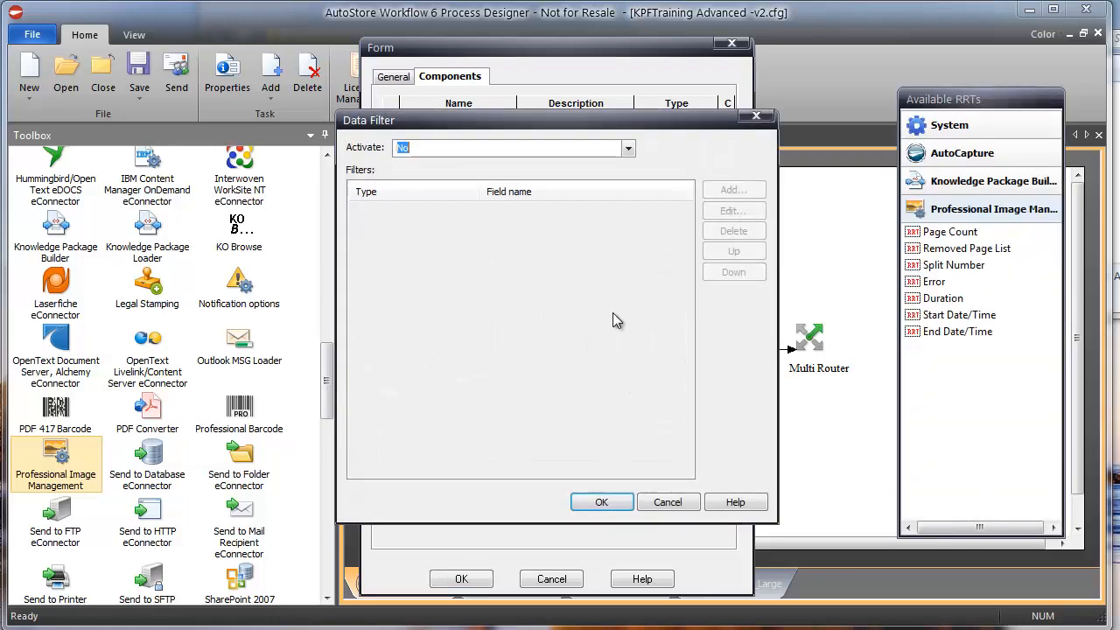
left_click(628, 147)
left_click(598, 166)
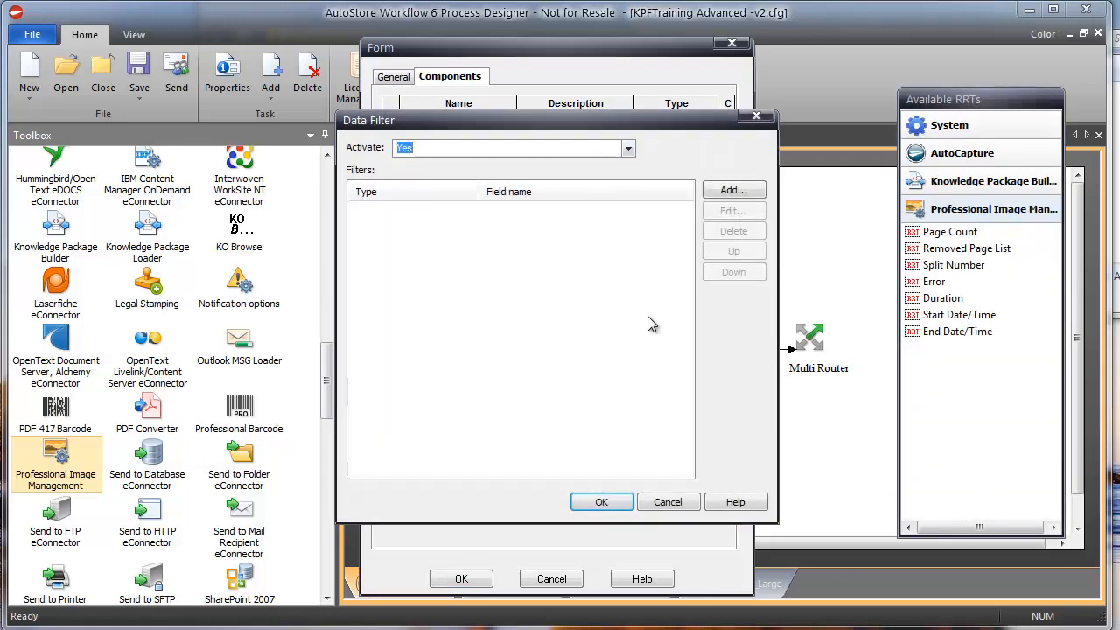
left_click(726, 191)
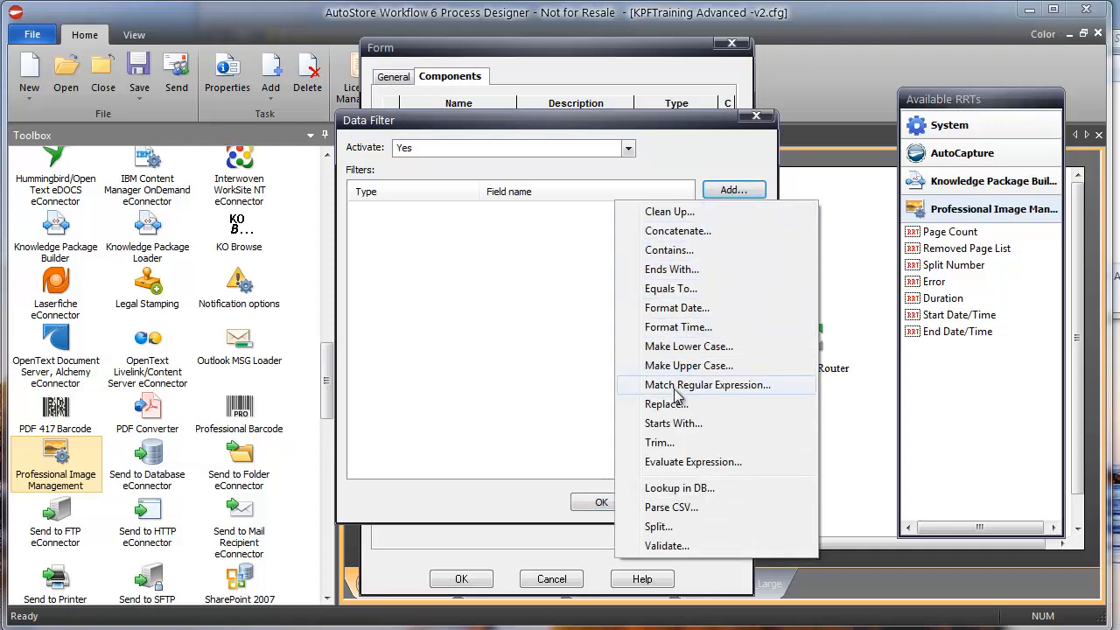
left_click(707, 385)
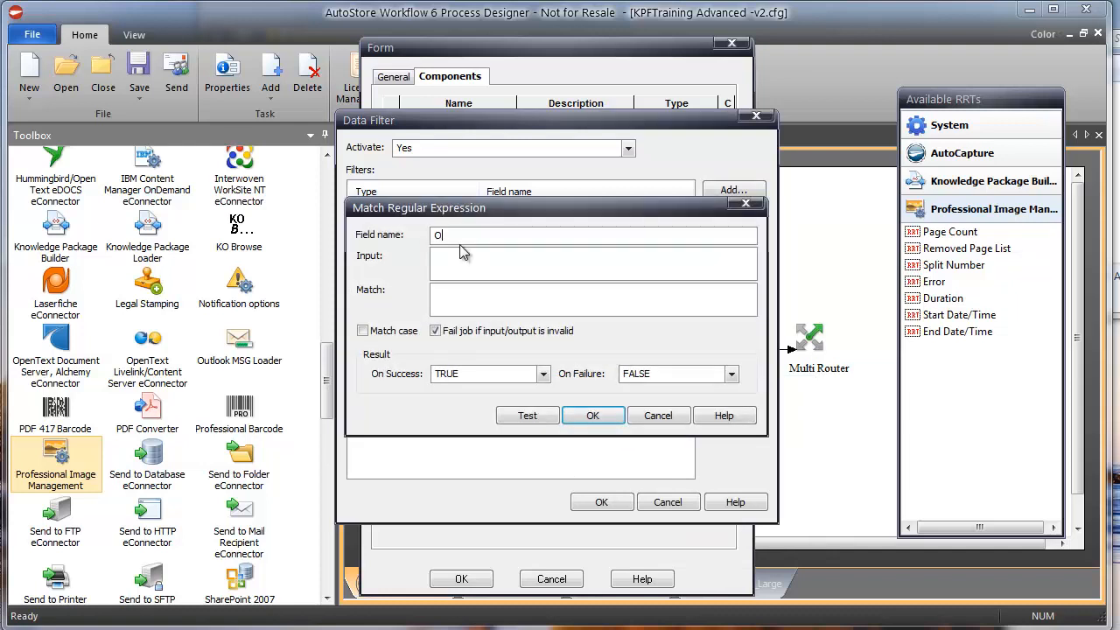
Name the filter field OCRFolder and set its result to _SmallJob on success and _LargeJob on failure.
type("OCRFolder")
left_click(464, 372)
type("_SmallJob")
key("Tab")
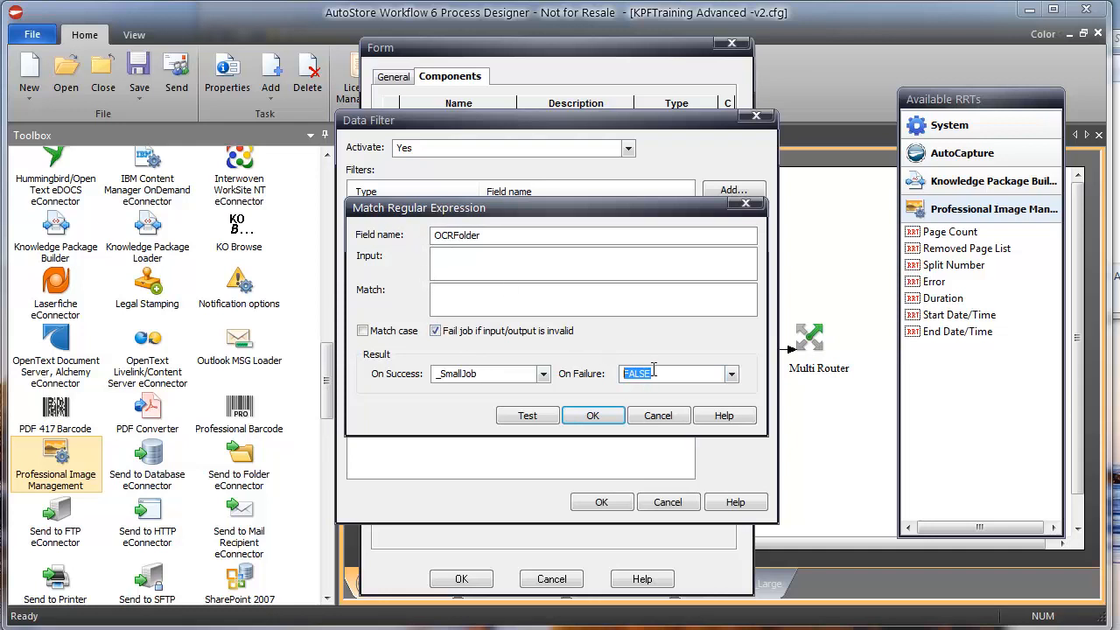
type("_LargeJob")
Use the Professional Image Management page count, ~PIM::PageCount~, as the regular expression filter's input.
left_click_drag(952, 231, 529, 267)
left_click(523, 302)
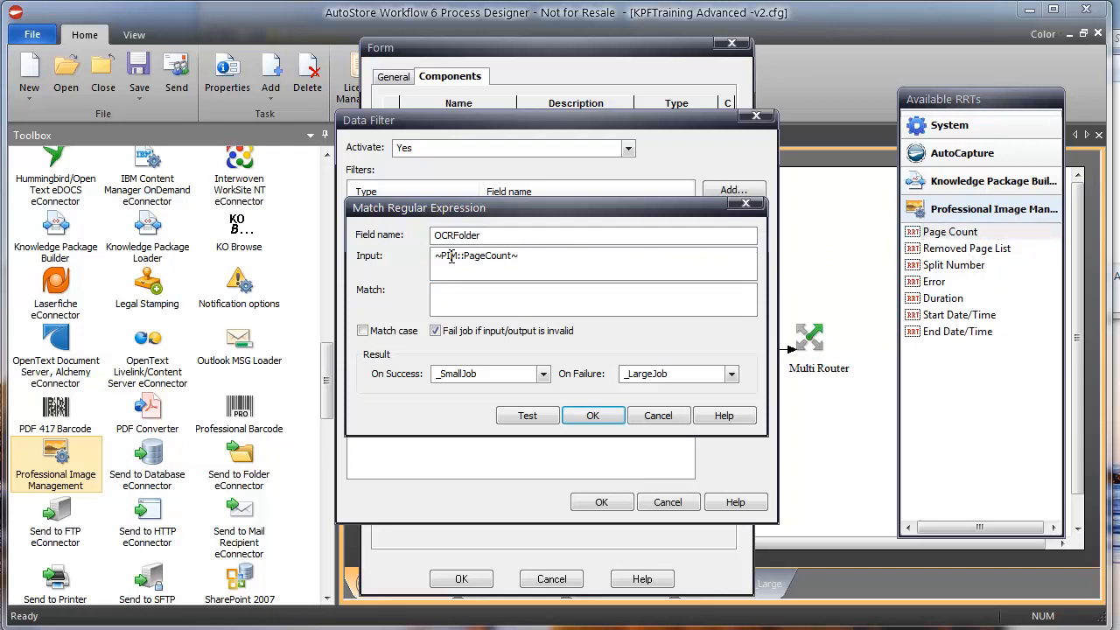
left_click_drag(451, 255, 531, 255)
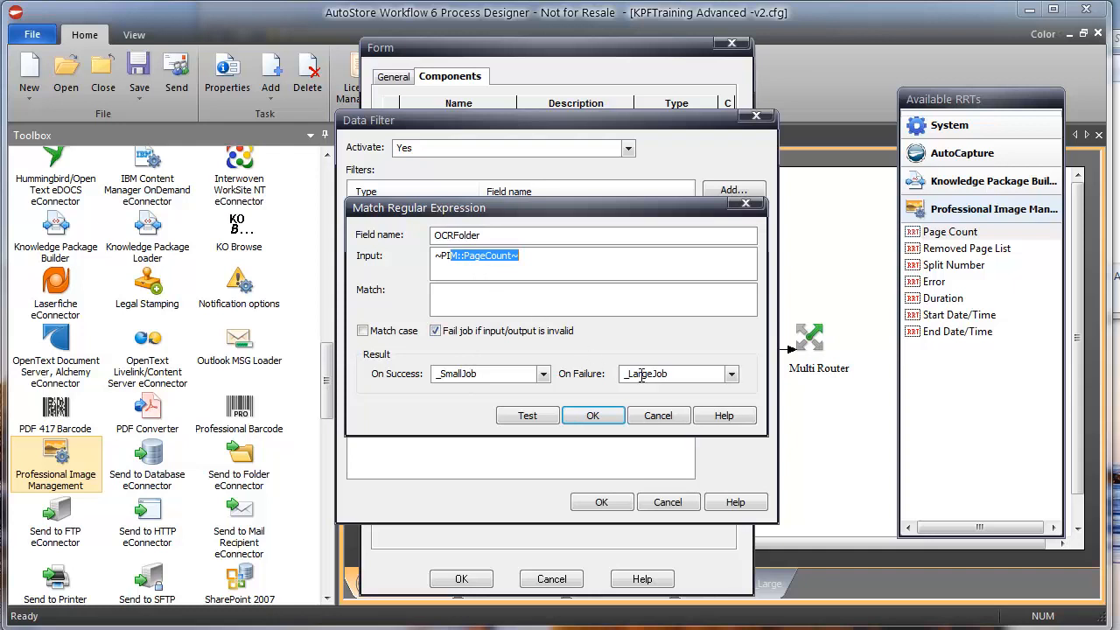
left_click(486, 300)
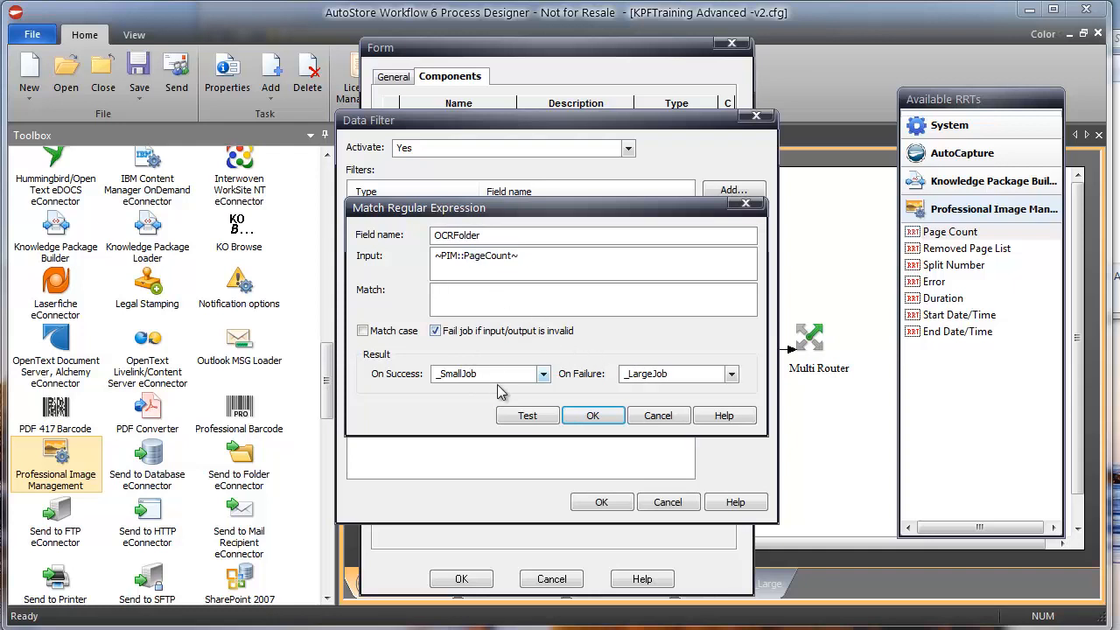
Test the regular expression [0-9]{1} against an input of 1.
left_click(528, 416)
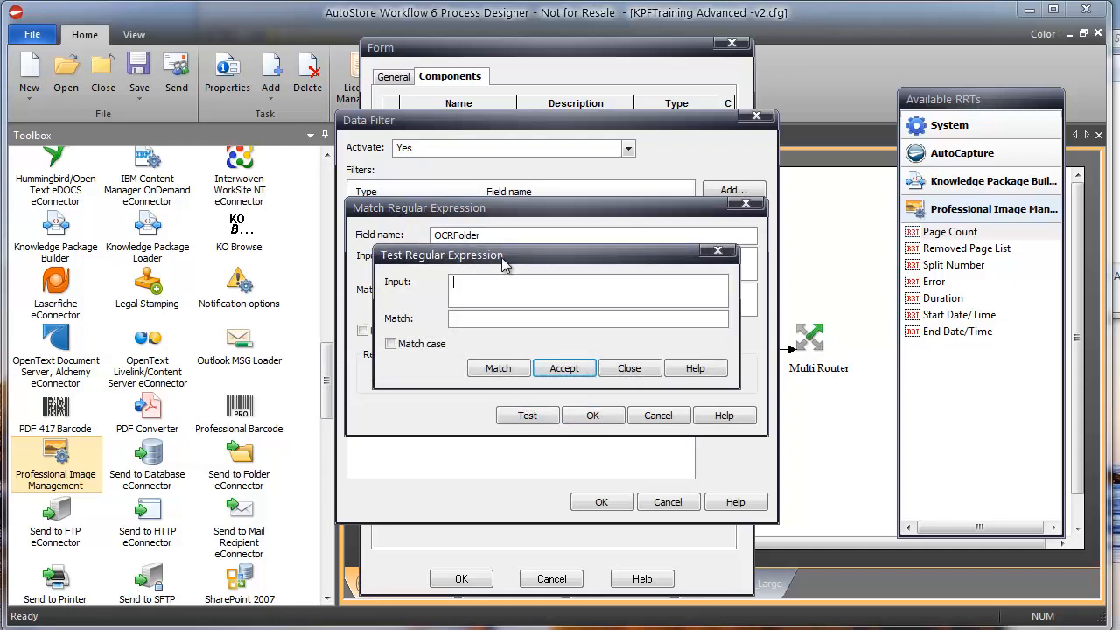
left_click_drag(504, 264, 569, 307)
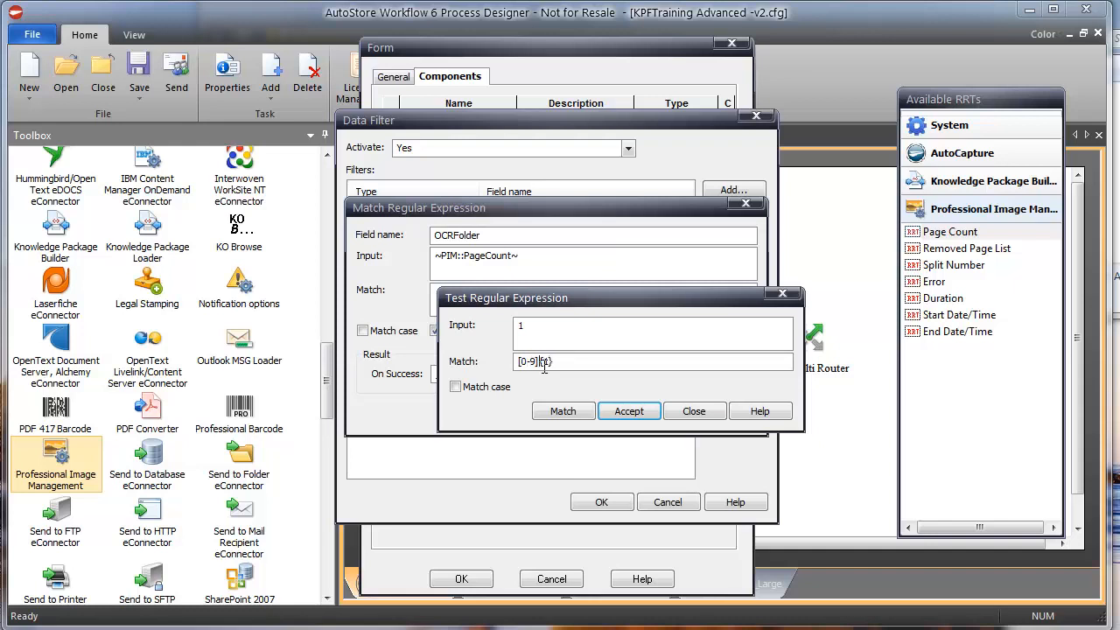
left_click(562, 410)
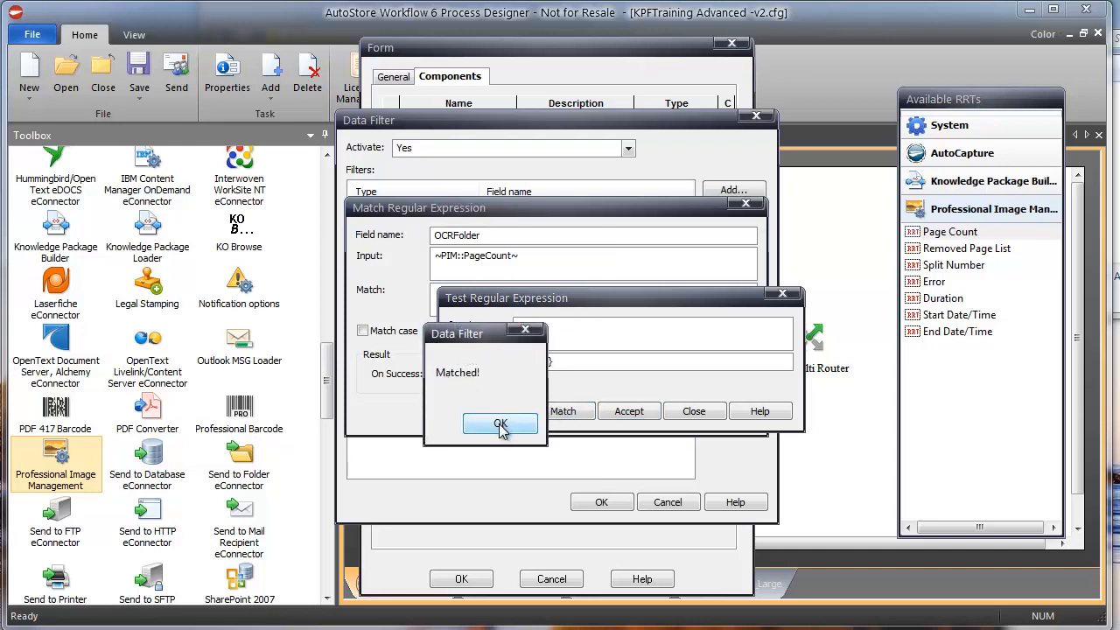
left_click(499, 422)
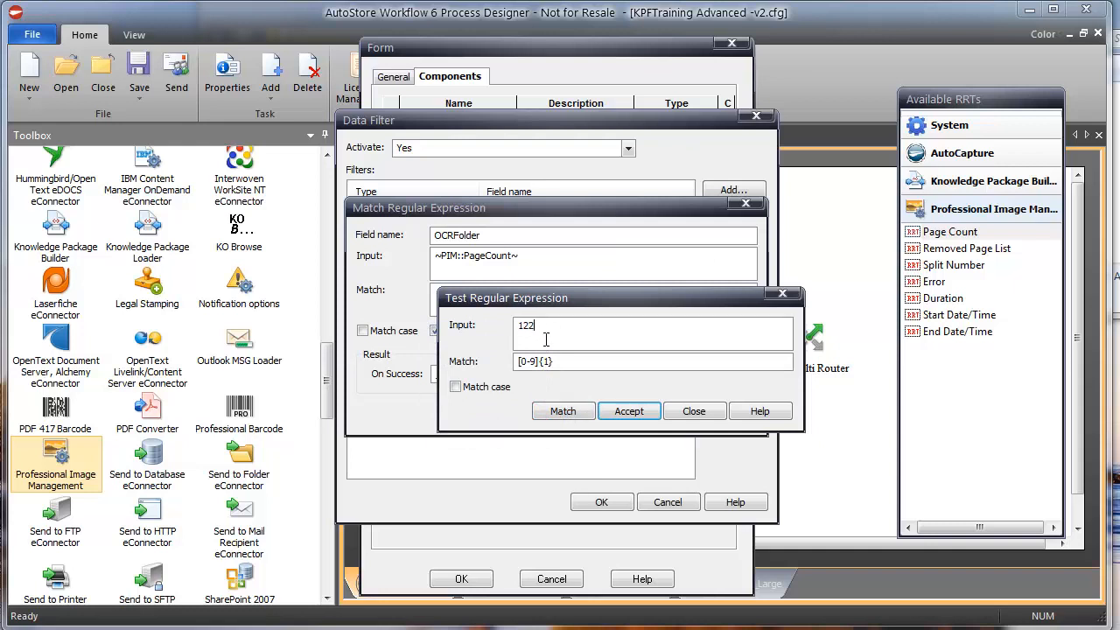
Test the regular expression against 122, anchor it as ^[0-9]{1}$, and test it against 122 again.
left_click(562, 410)
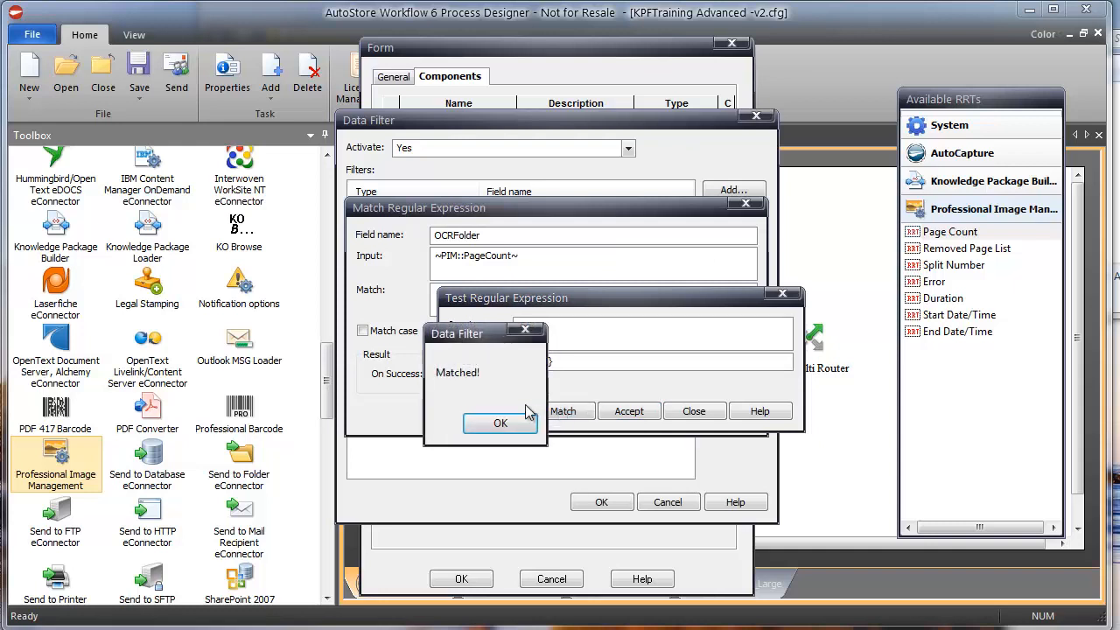
left_click(500, 422)
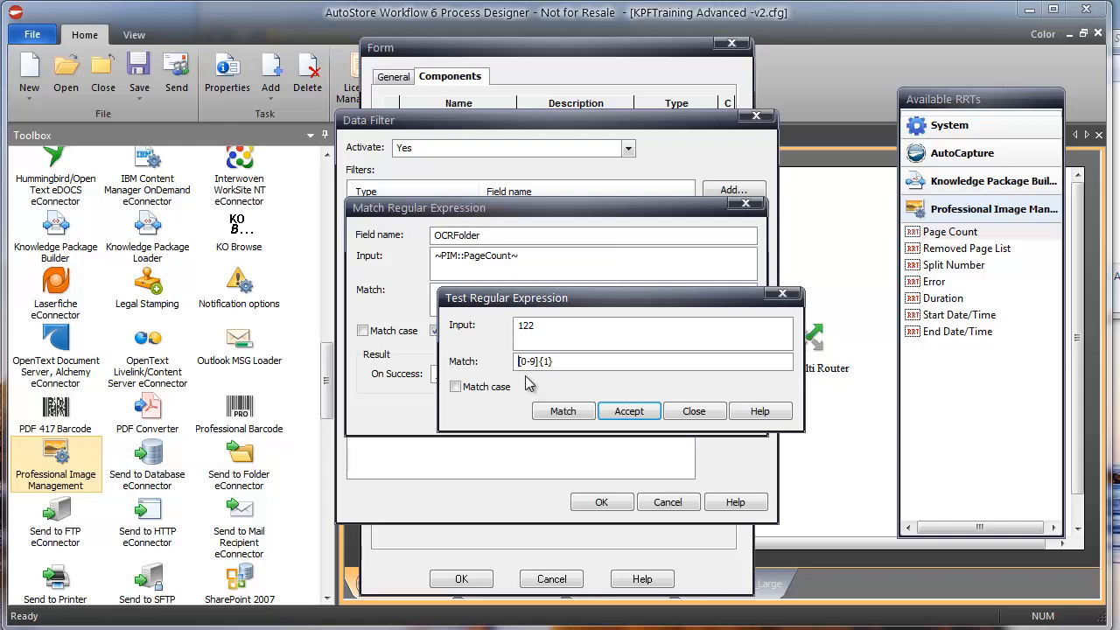
type("^")
left_click_drag(569, 362, 503, 361)
left_click(528, 362)
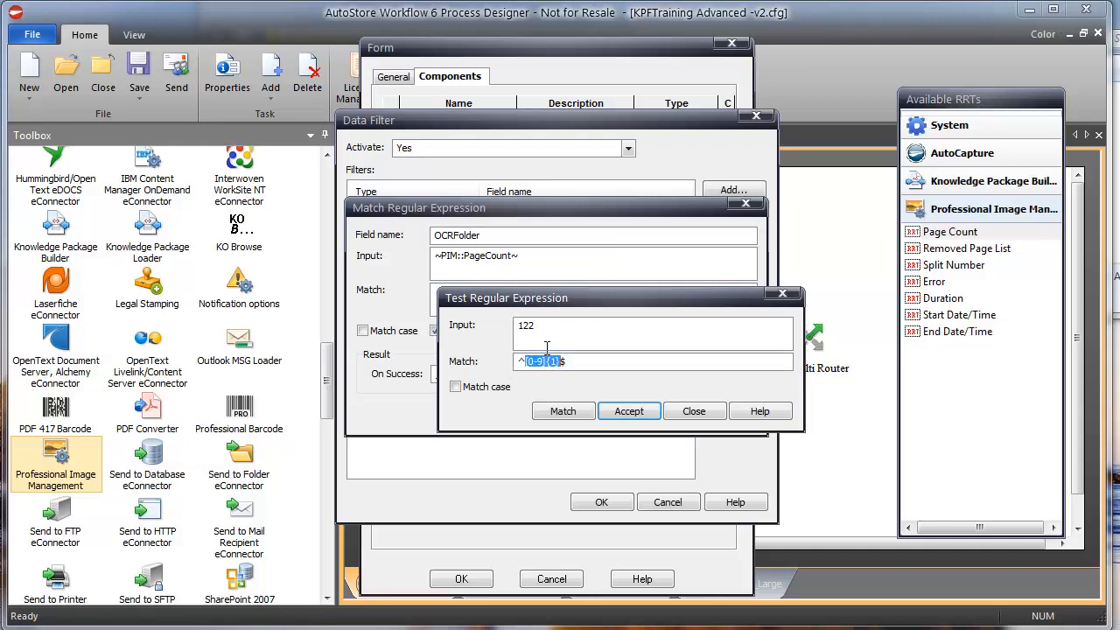
left_click(558, 409)
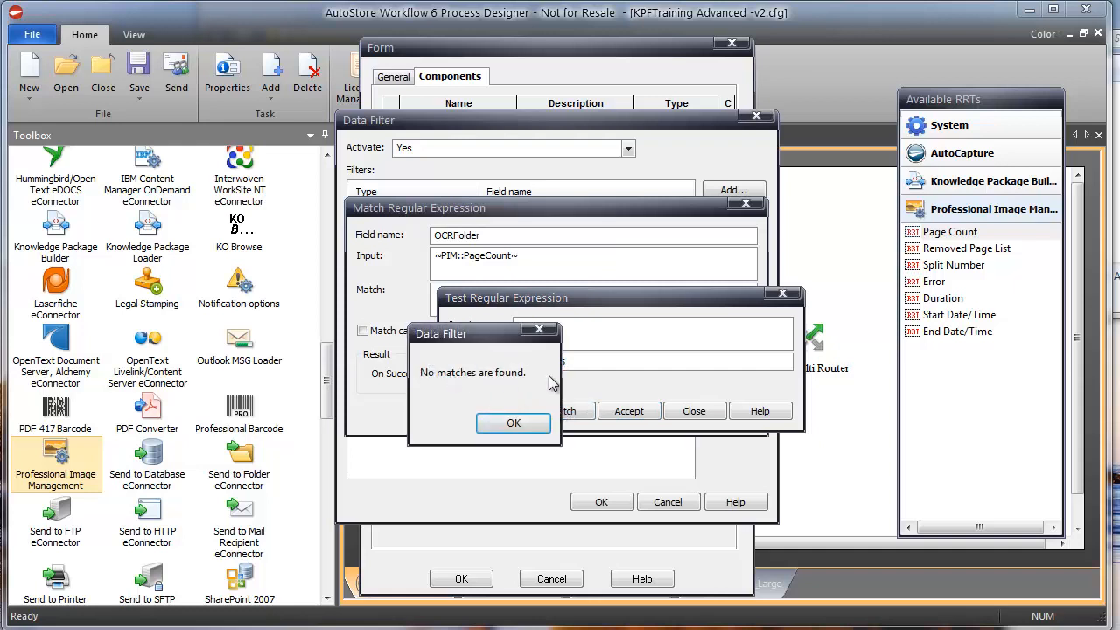
left_click(513, 423)
Test the anchored expression ^[0-9]{1}$ against an input of 1.
left_click(526, 325)
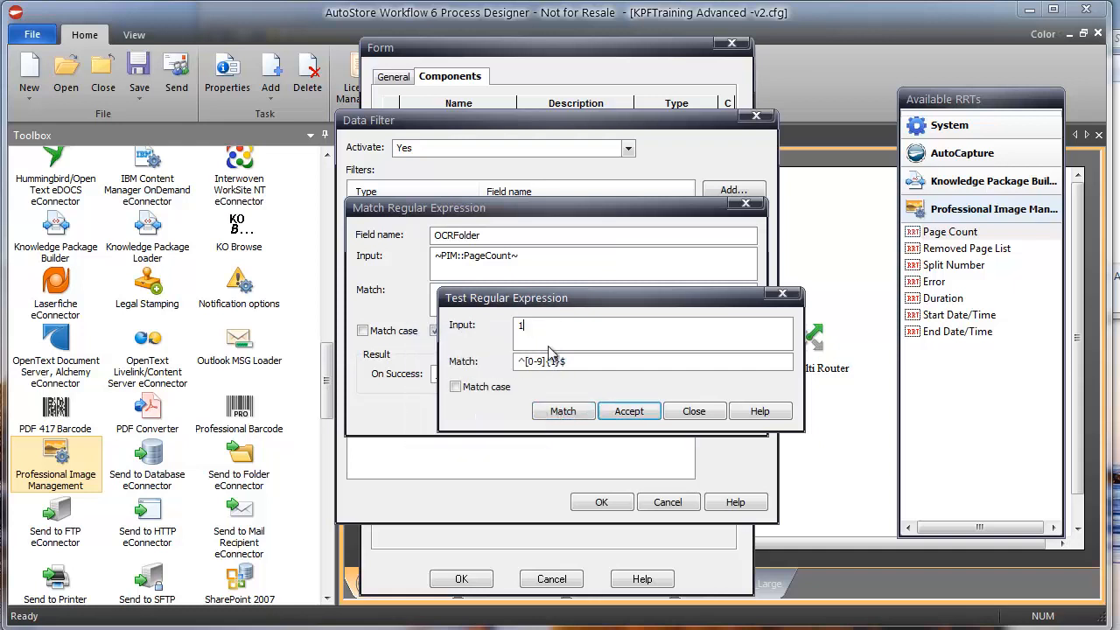
left_click(562, 410)
left_click(496, 421)
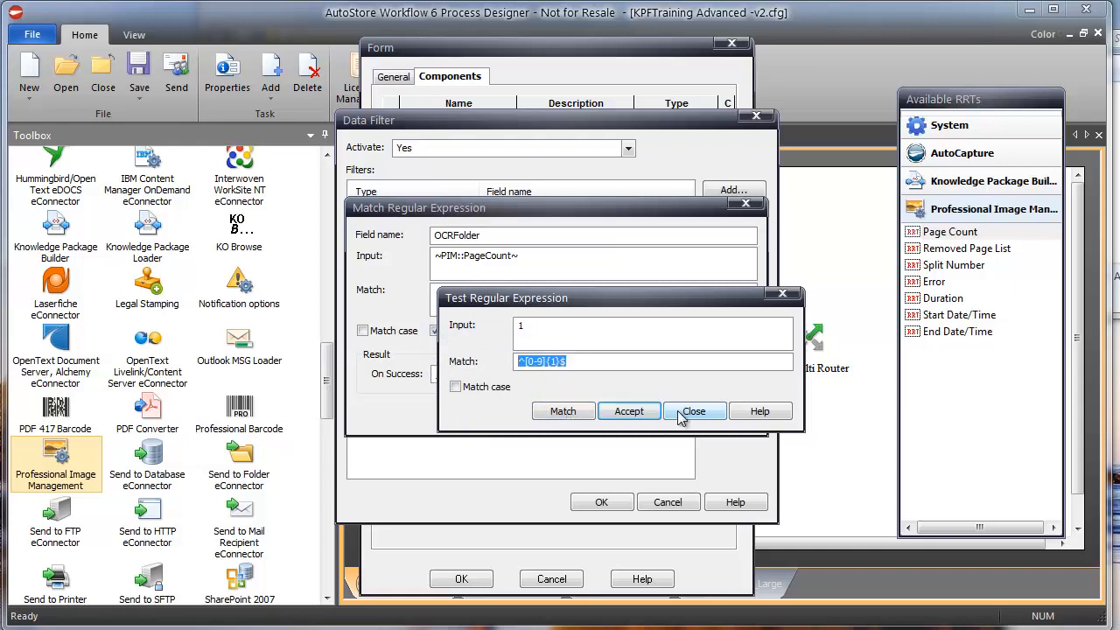
Accept the tested expression as the OCRFolder filter's match and save the Data Filter settings.
left_click(645, 412)
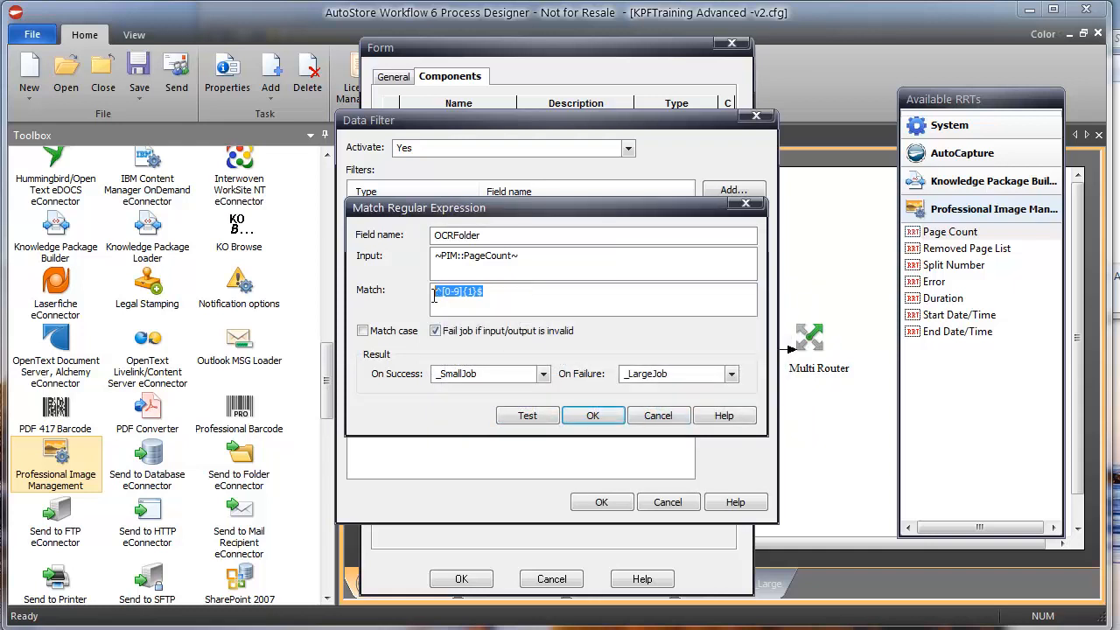
left_click(488, 258)
left_click(564, 417)
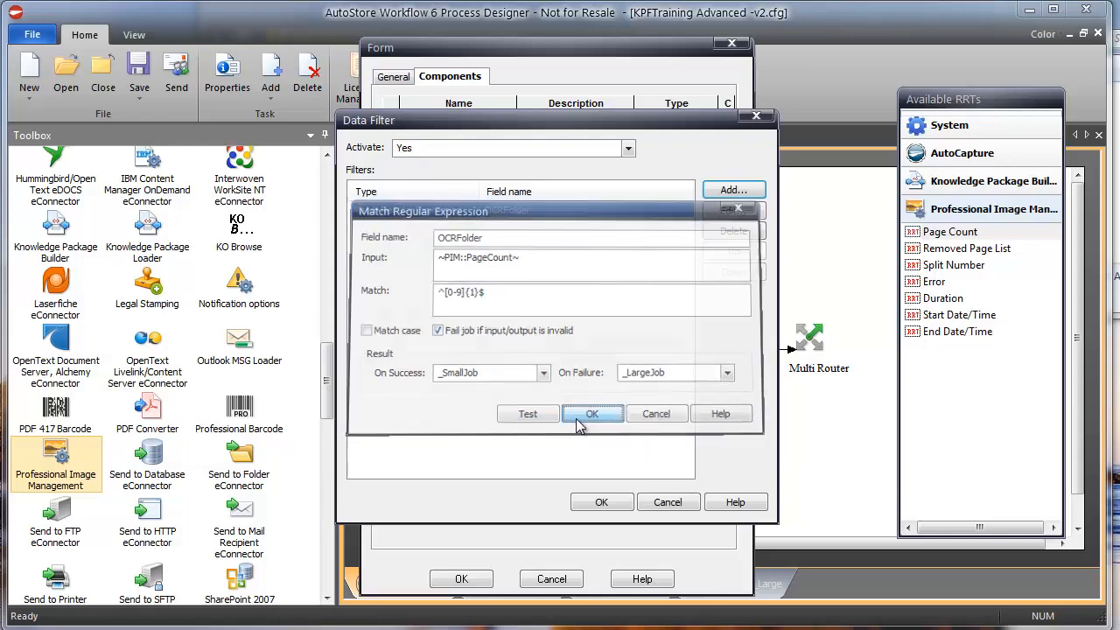
left_click(601, 502)
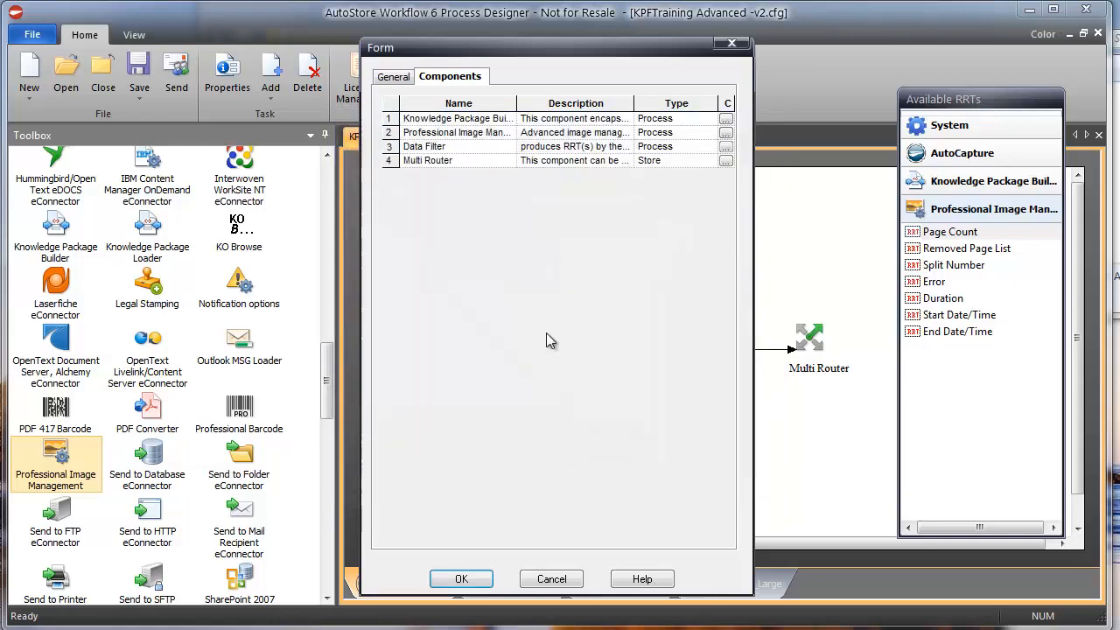
Append ~DFT::%OCRFolder%~\ to the KPF_Share folder path in the Multi Router's Send to Folder configuration and save the AutoCapture settings.
left_click(725, 161)
scroll(691, 345, "down", 10)
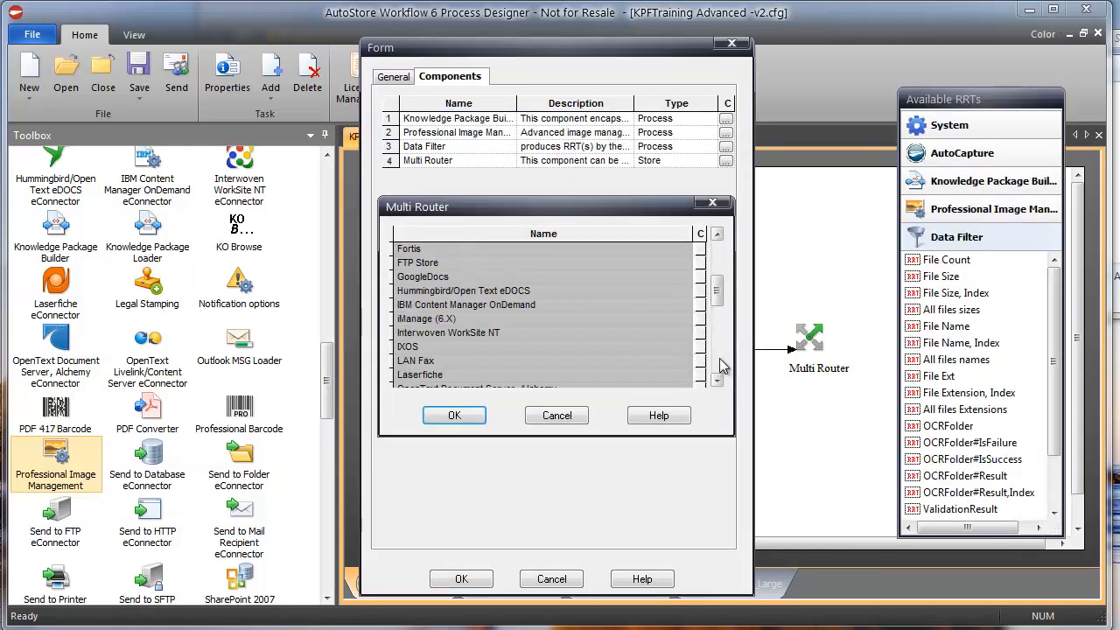
left_click(700, 318)
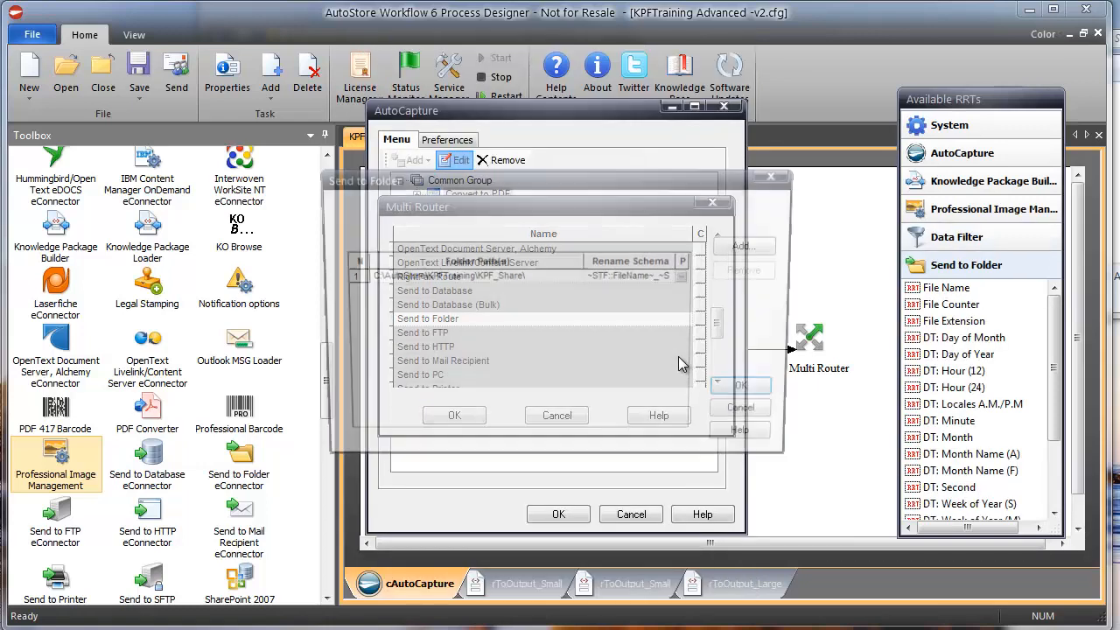
left_click(688, 277)
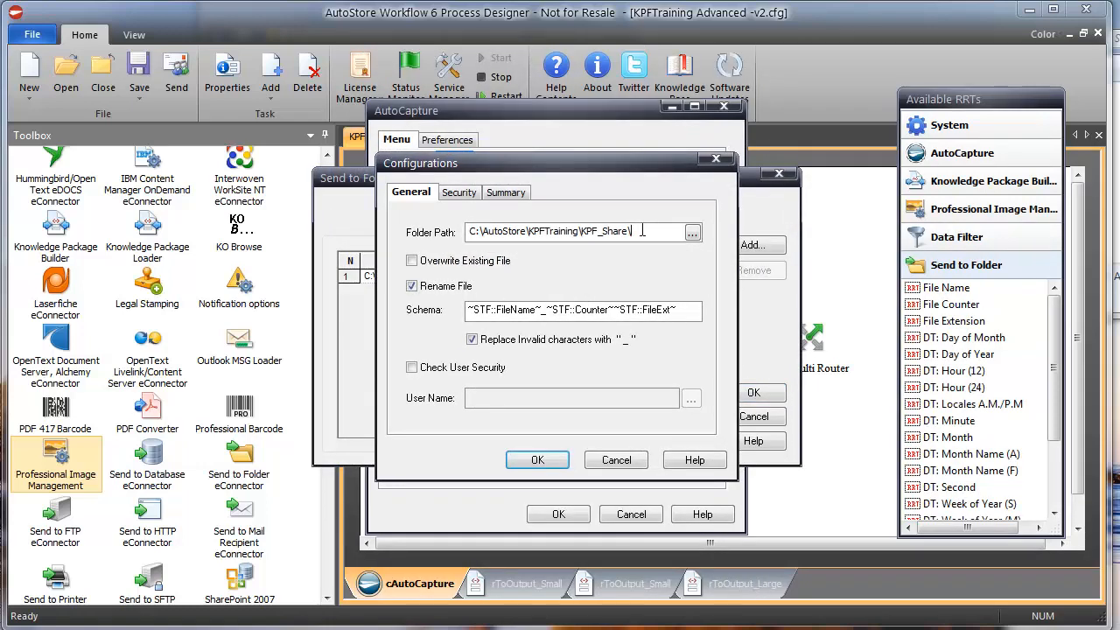
left_click(953, 237)
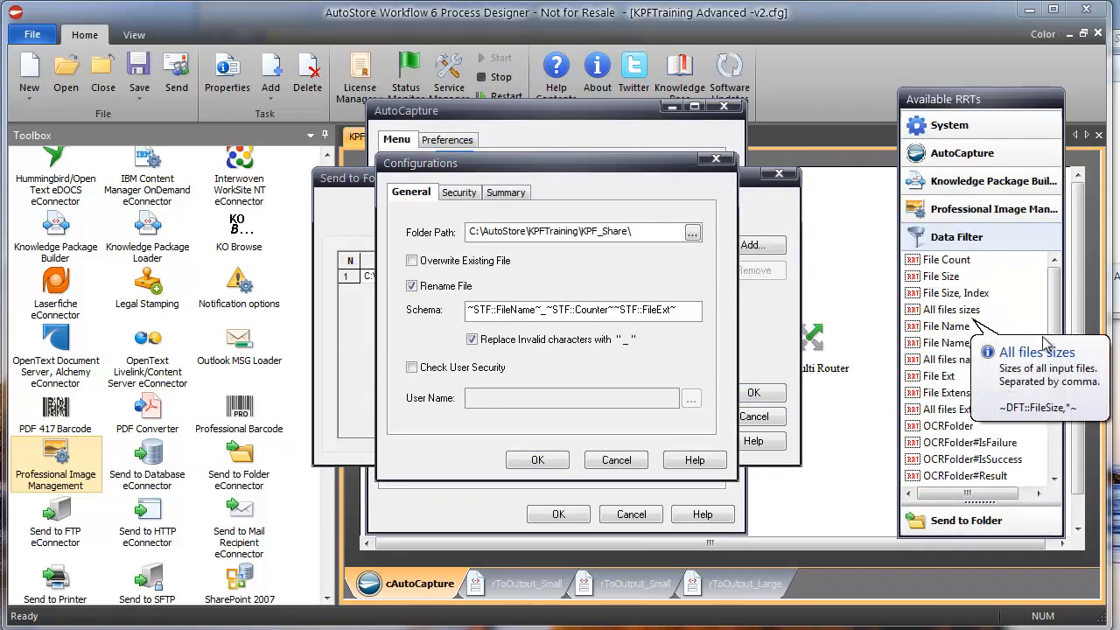
scroll(1054, 354, "down", 3)
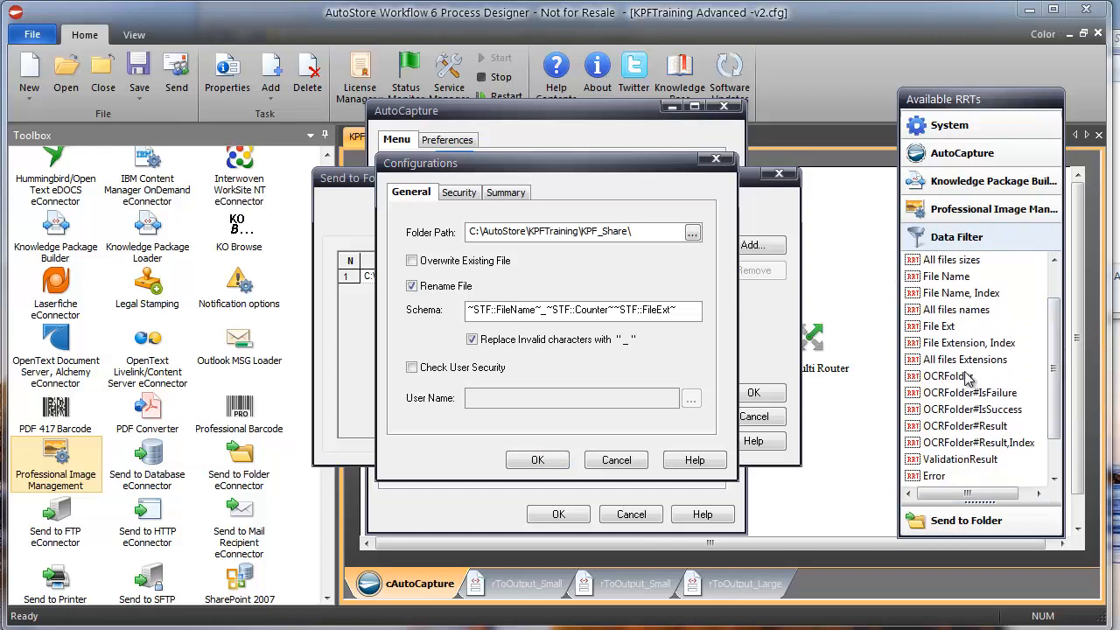
left_click_drag(947, 375, 686, 238)
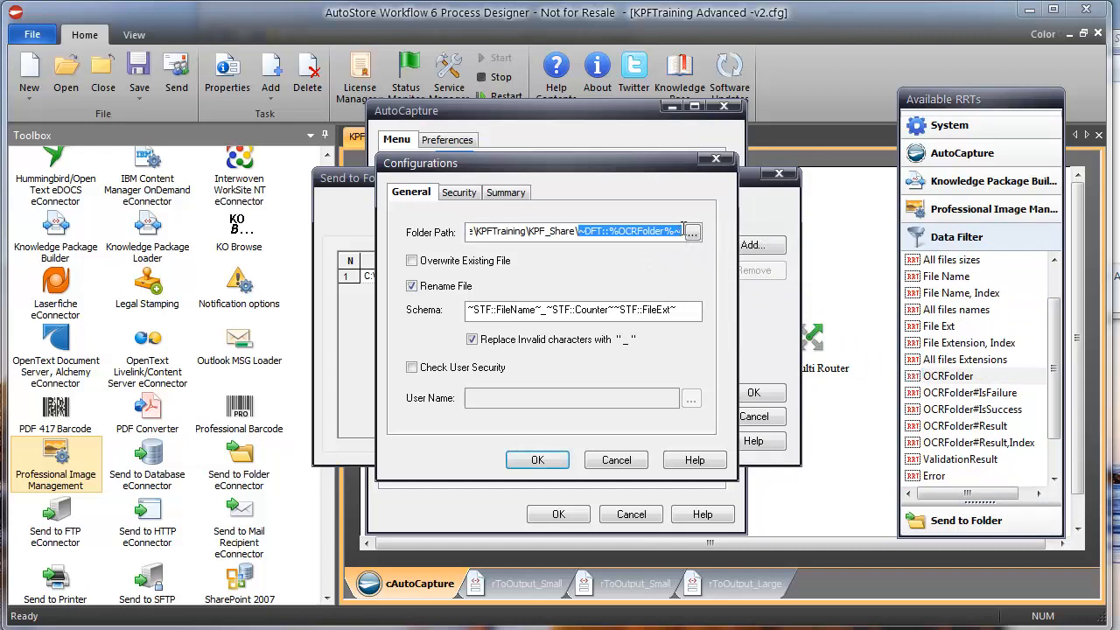
type("\\")
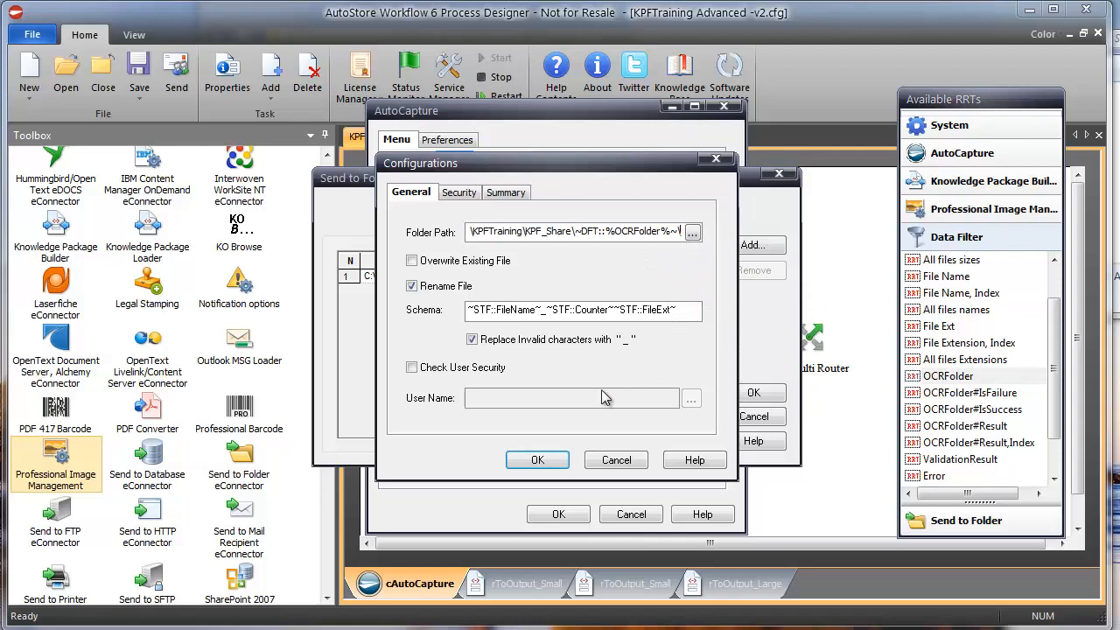
left_click(537, 459)
left_click(560, 442)
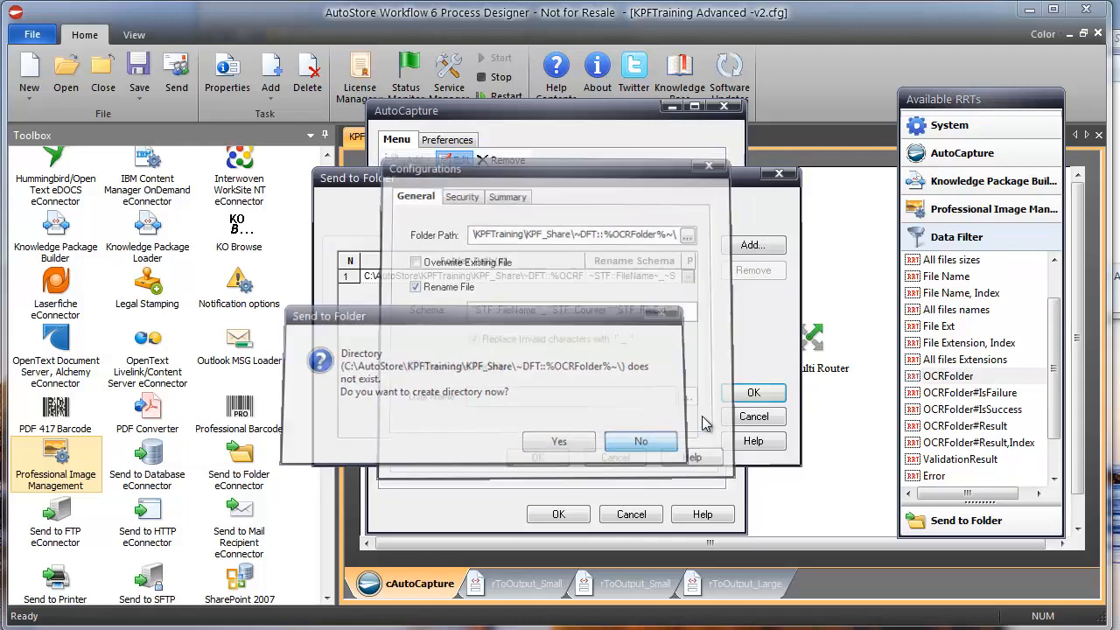
left_click(753, 392)
left_click(457, 417)
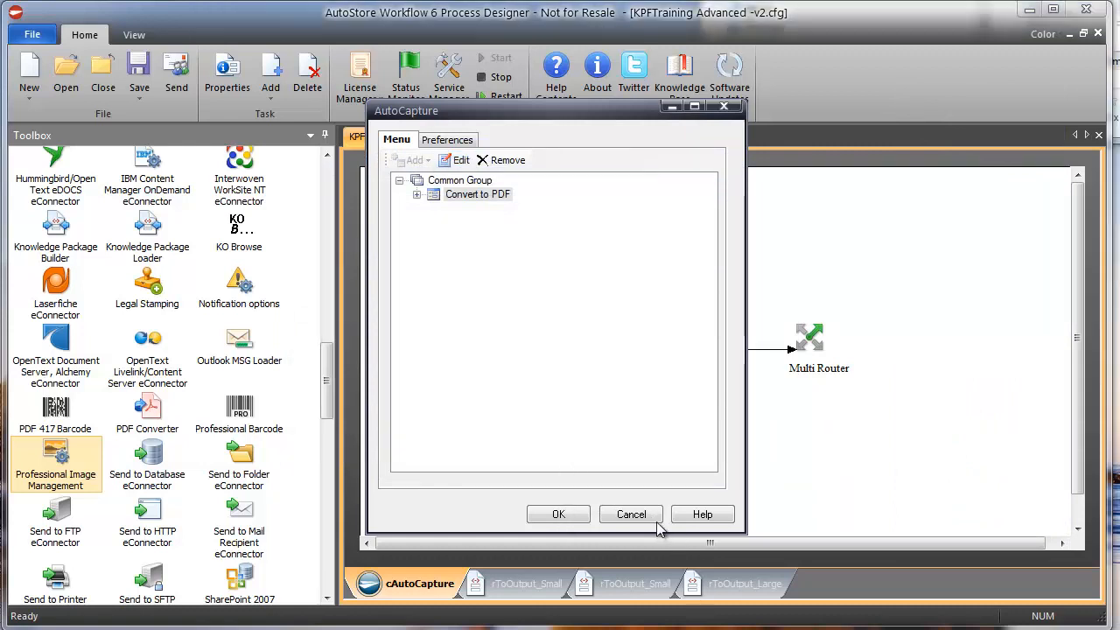
left_click(558, 513)
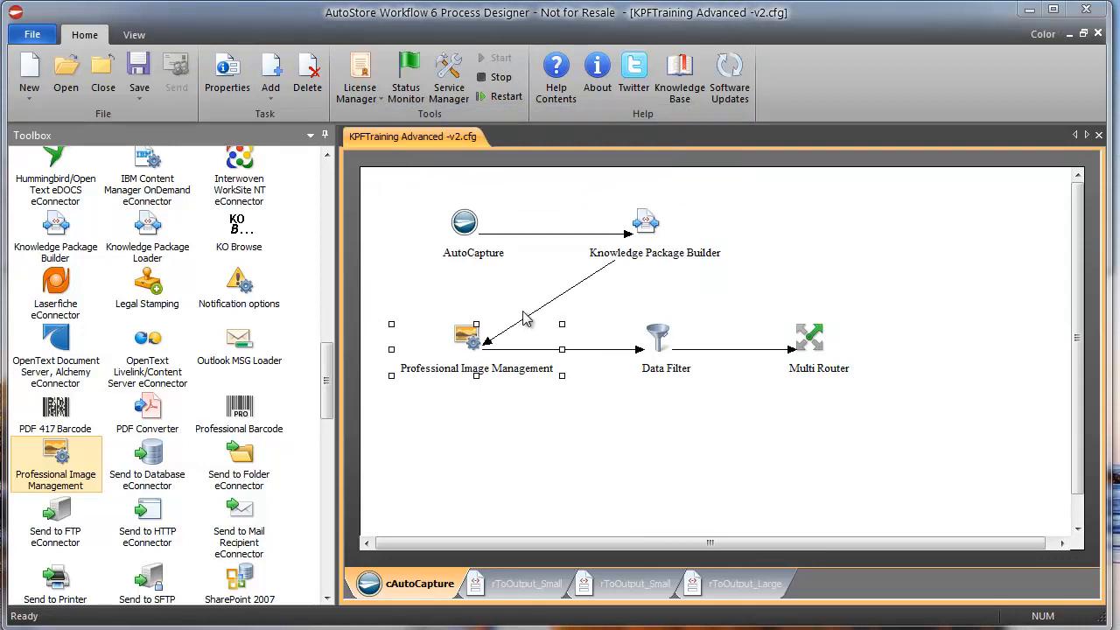
Delete the Knowledge Package Builder component that follows AutoCapture in the workflow.
left_click(648, 246)
key("Delete")
left_click(600, 363)
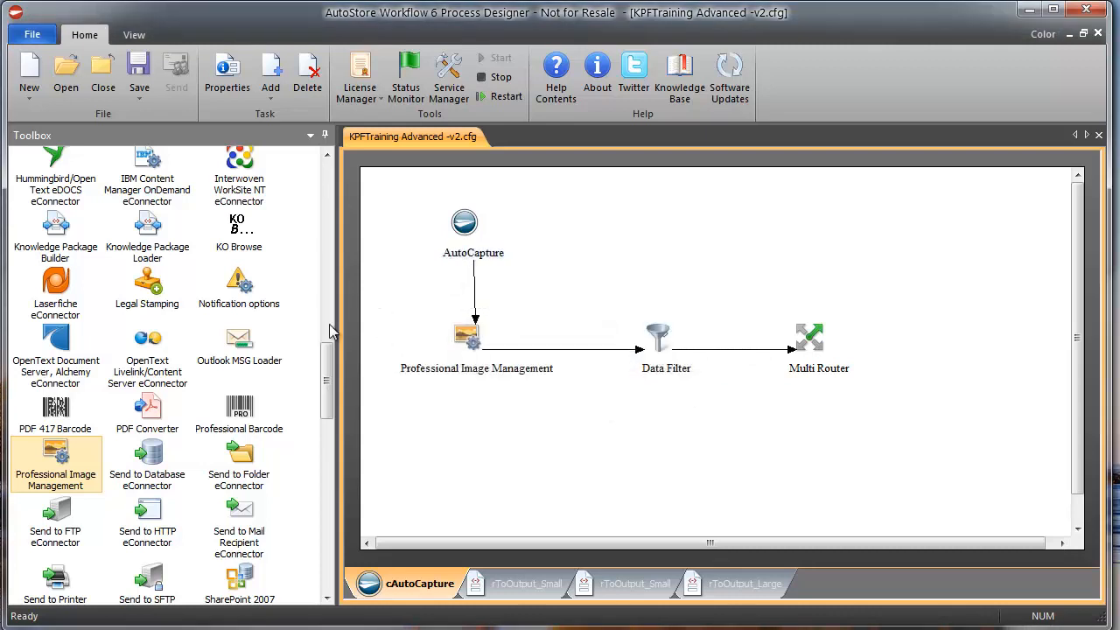
Insert a Knowledge Package Builder between Data Filter and Multi Router, arrange the components in two rows, and save the workflow.
left_click_drag(325, 391, 326, 361)
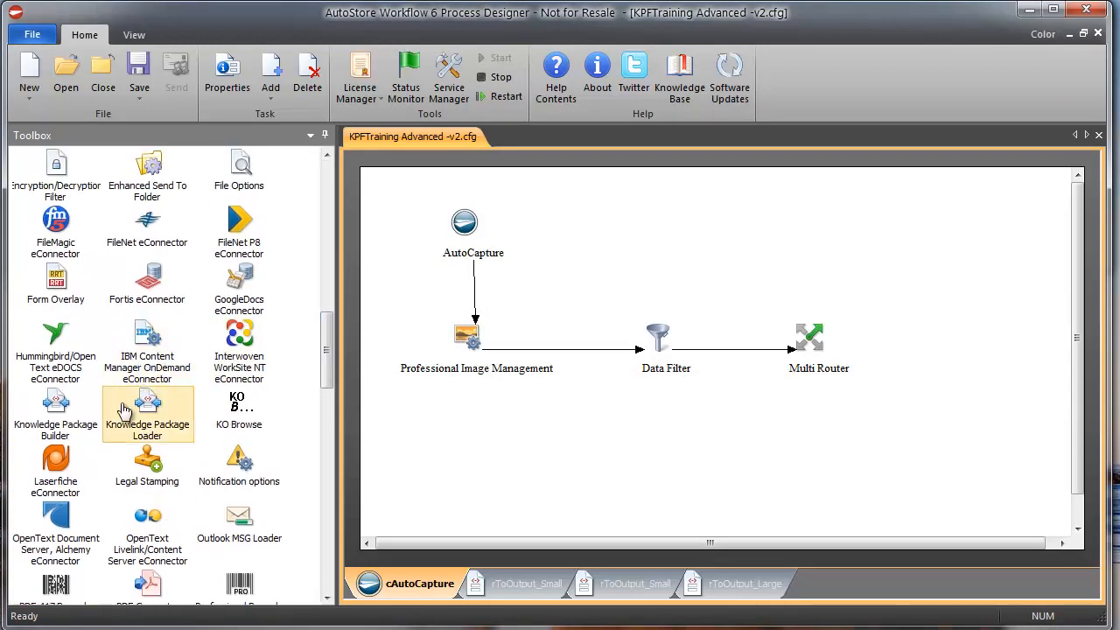
left_click_drag(63, 407, 729, 346)
left_click_drag(466, 338, 591, 229)
left_click_drag(657, 348, 744, 234)
left_click_drag(729, 339, 525, 344)
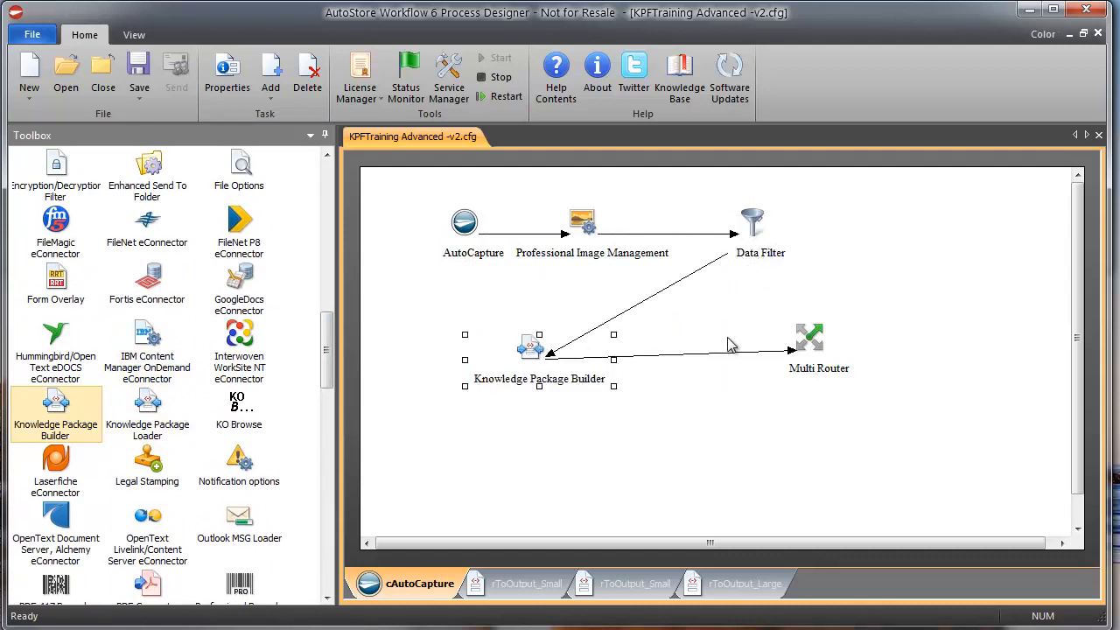
left_click_drag(806, 339, 725, 346)
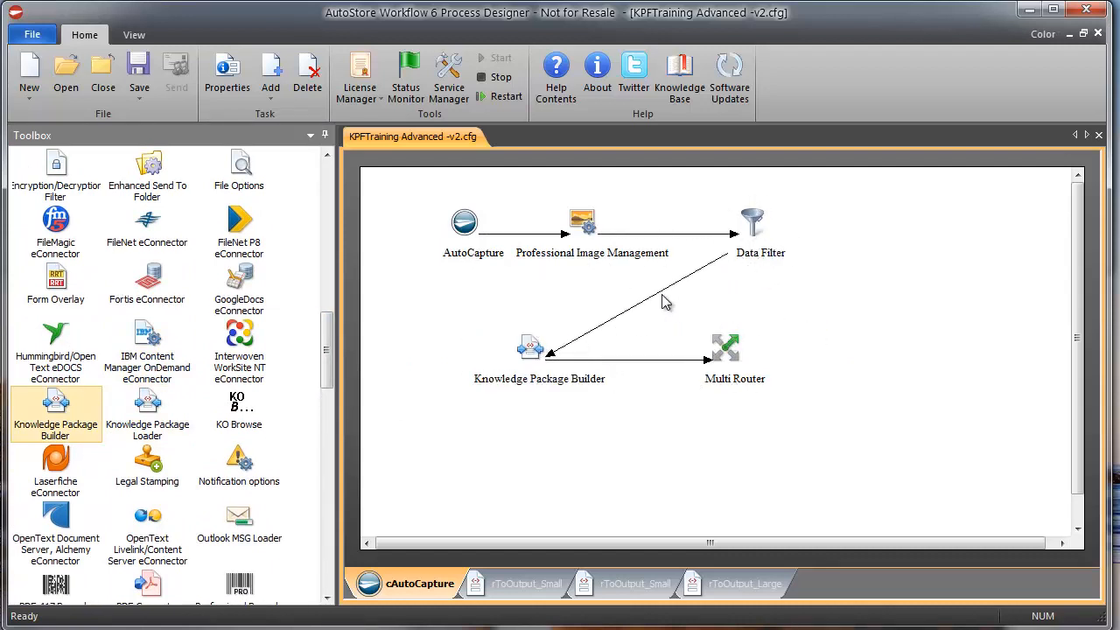
left_click(138, 75)
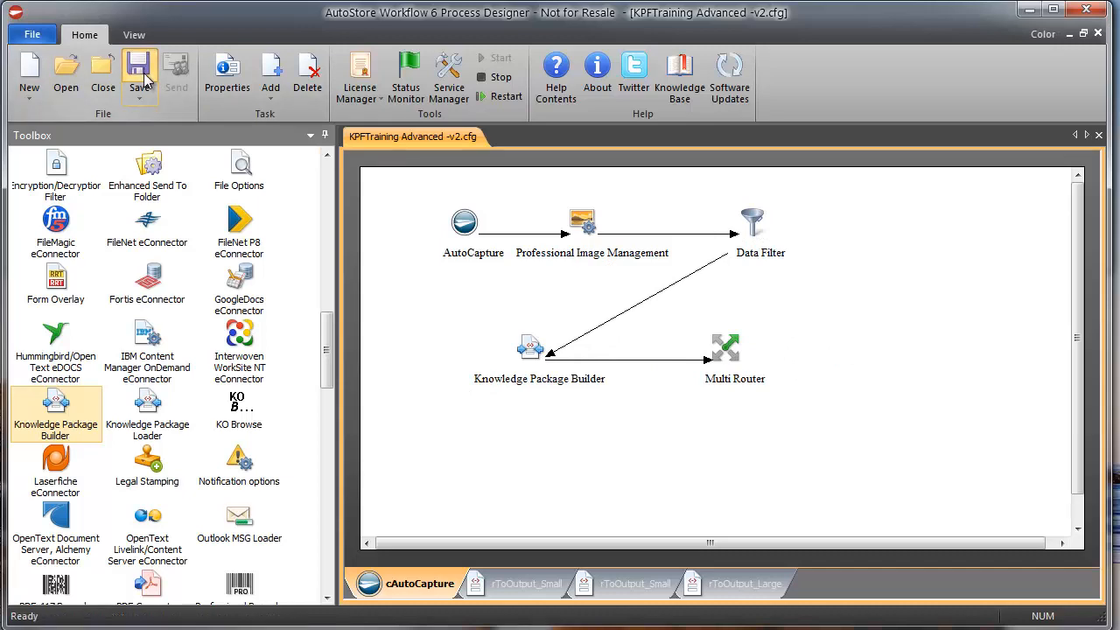
Open the Knowledge Package Builder component in AutoCapture's Convert to PDF form and accept its settings with Activate on.
double_click(464, 224)
left_click(398, 180)
left_click(441, 198)
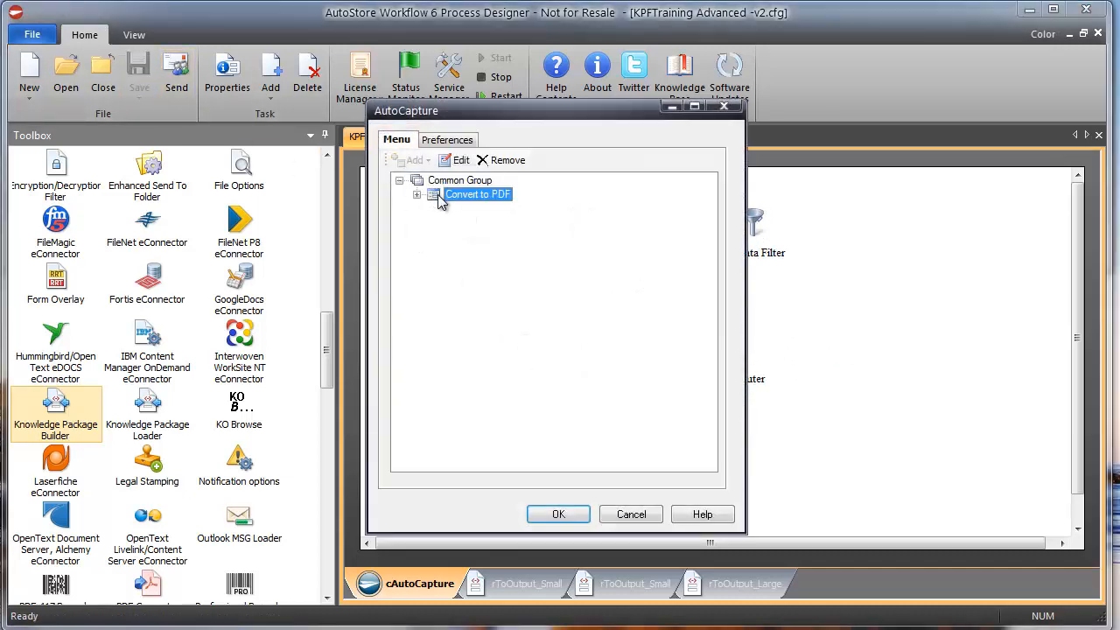
left_click(453, 160)
left_click(472, 79)
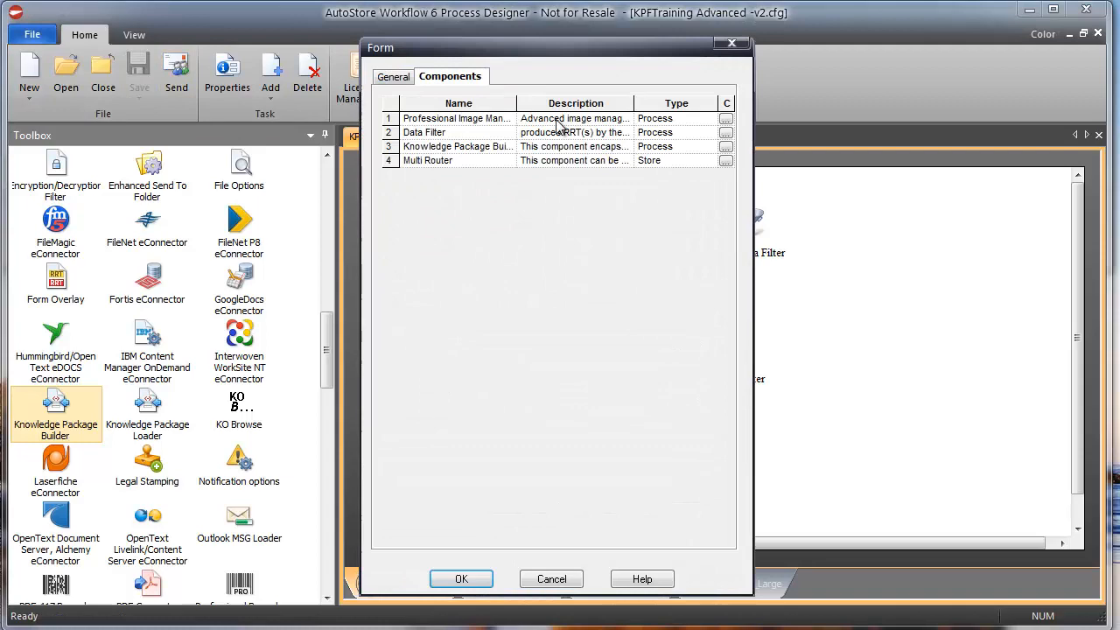
left_click(727, 149)
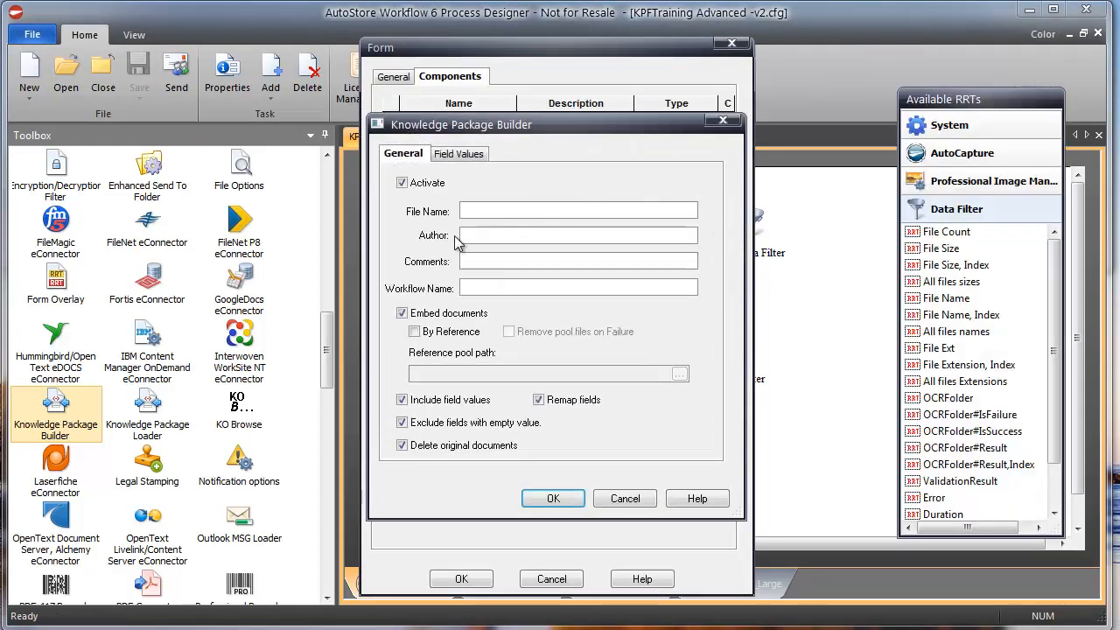
left_click(573, 499)
left_click(463, 579)
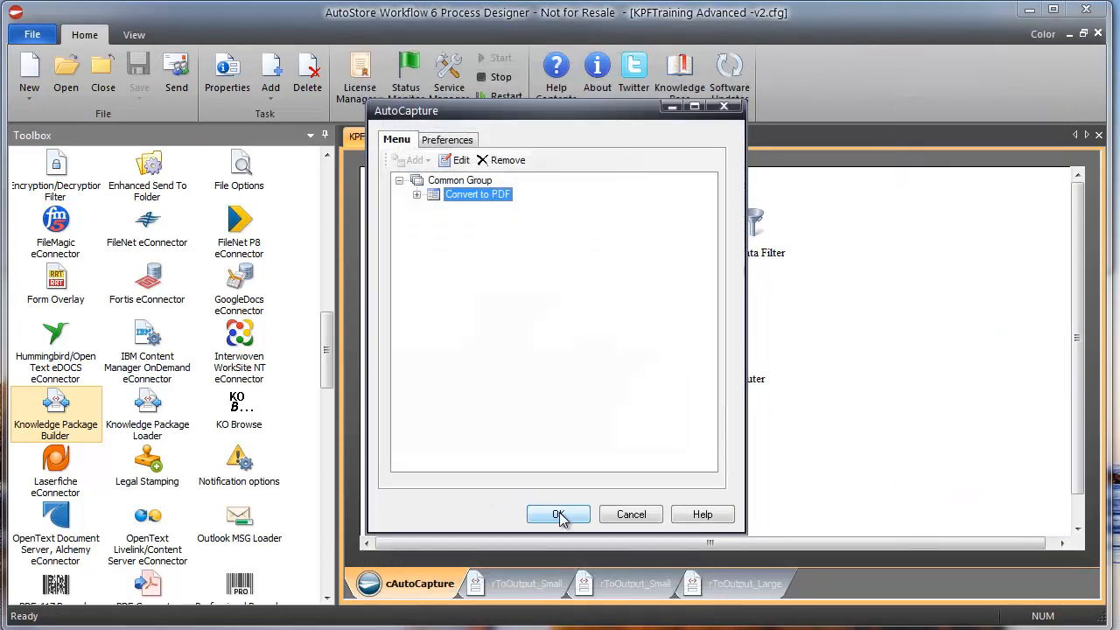
left_click(558, 516)
Save the workflow configuration and restart the AutoStore service.
left_click(140, 70)
left_click(501, 96)
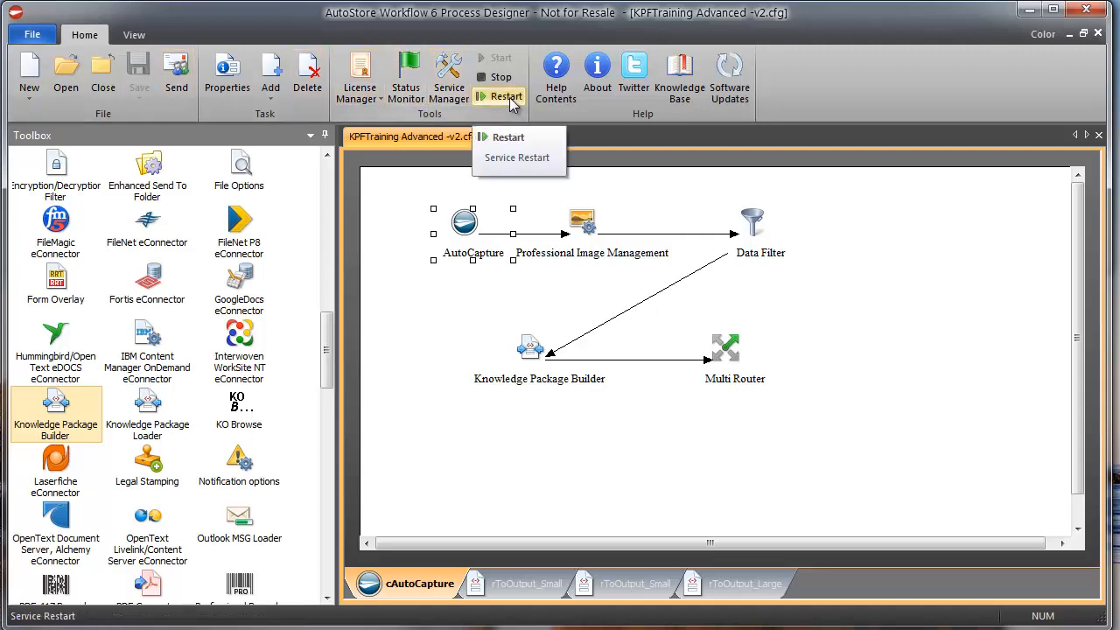
left_click(524, 135)
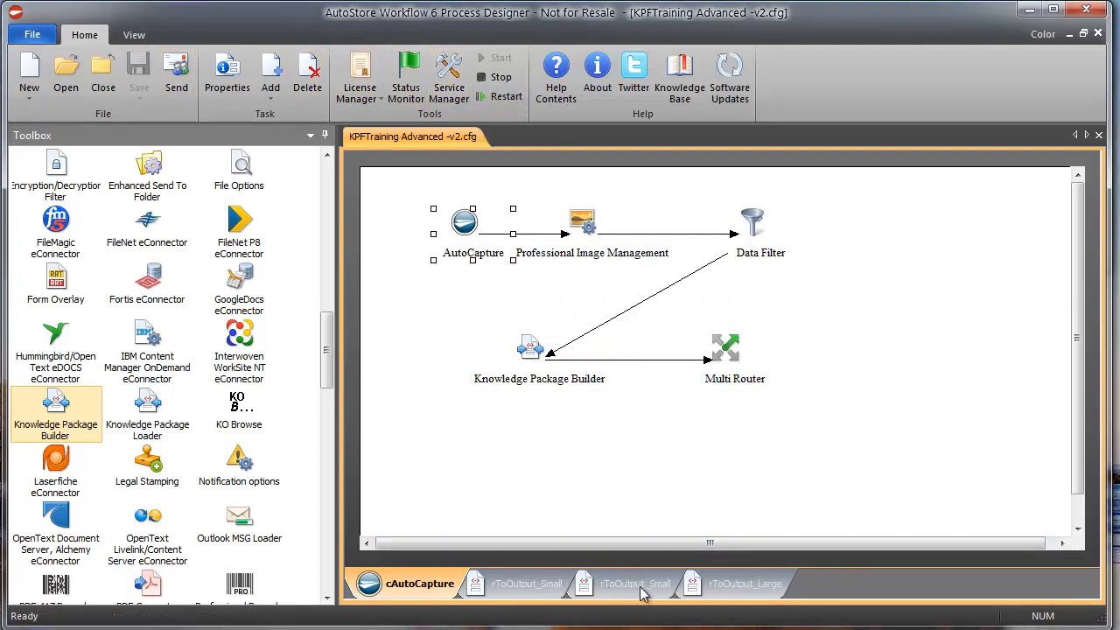
Switch to File Explorer with the Samples folder in view and open the _LargeJob folder inside KPF_Share.
key("alt+Tab")
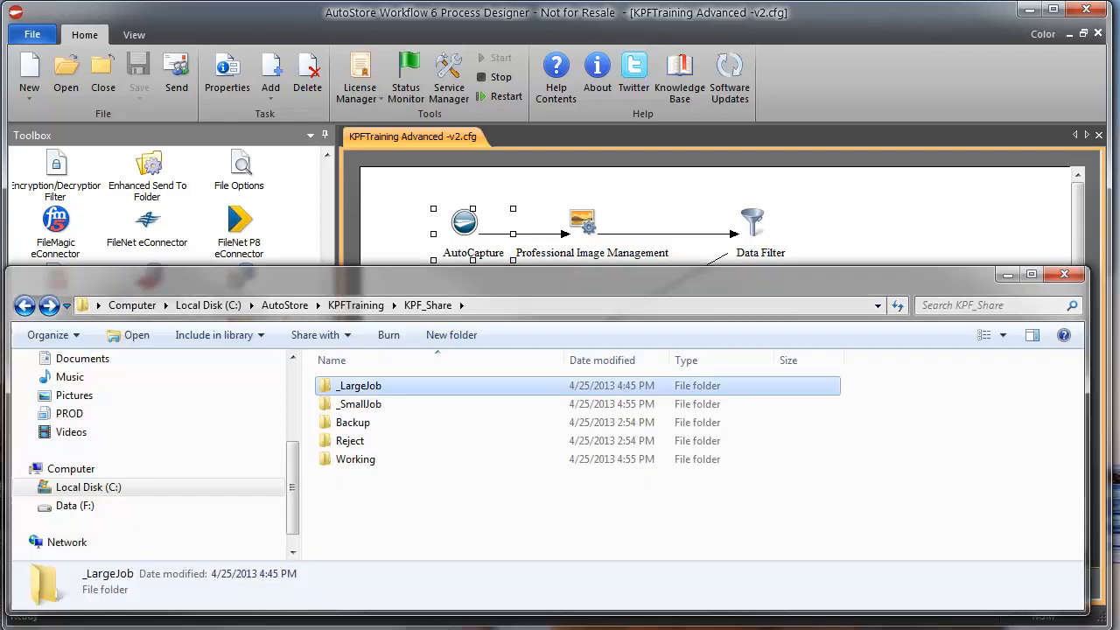
key("alt+Tab")
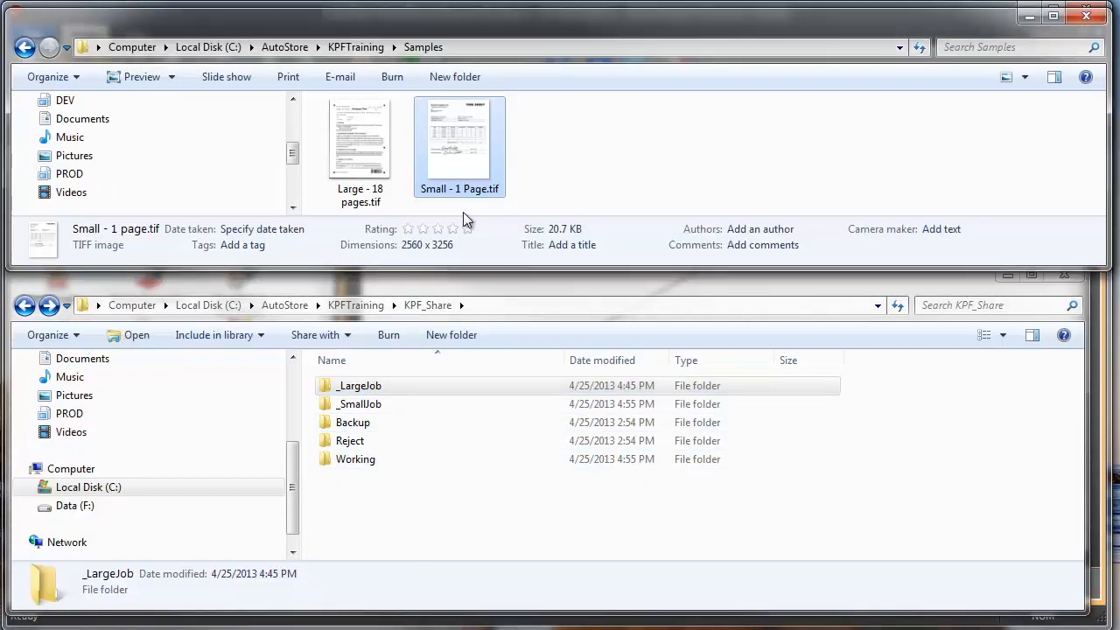
left_click(554, 168)
double_click(381, 387)
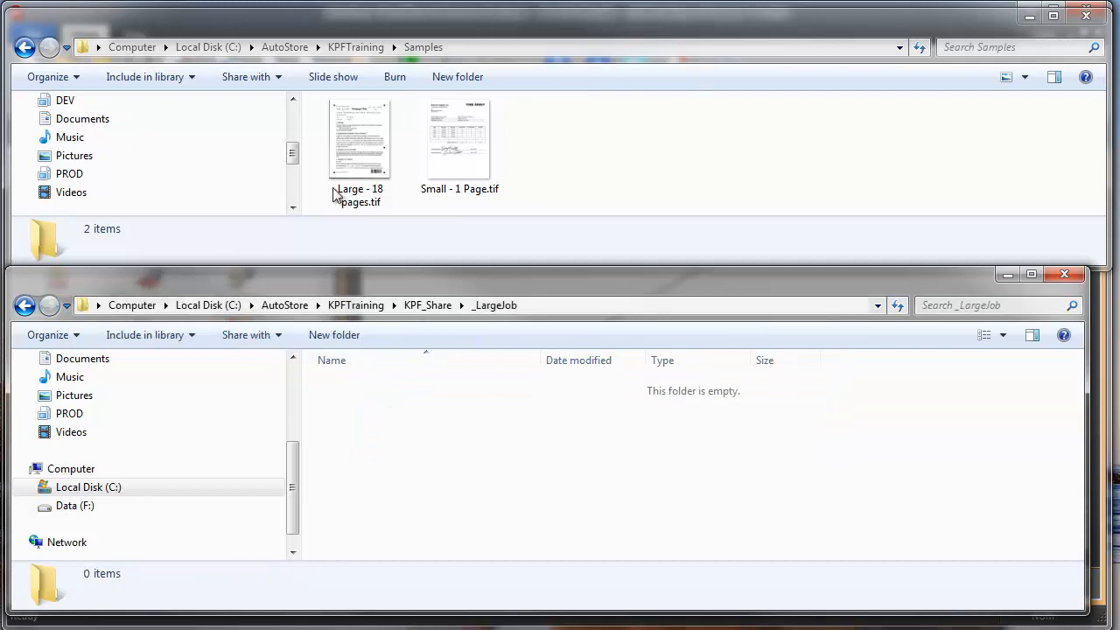
Bring the Status Monitor up beside the folder windows and display the cAutoCapture 1 messages.
right_click(374, 166)
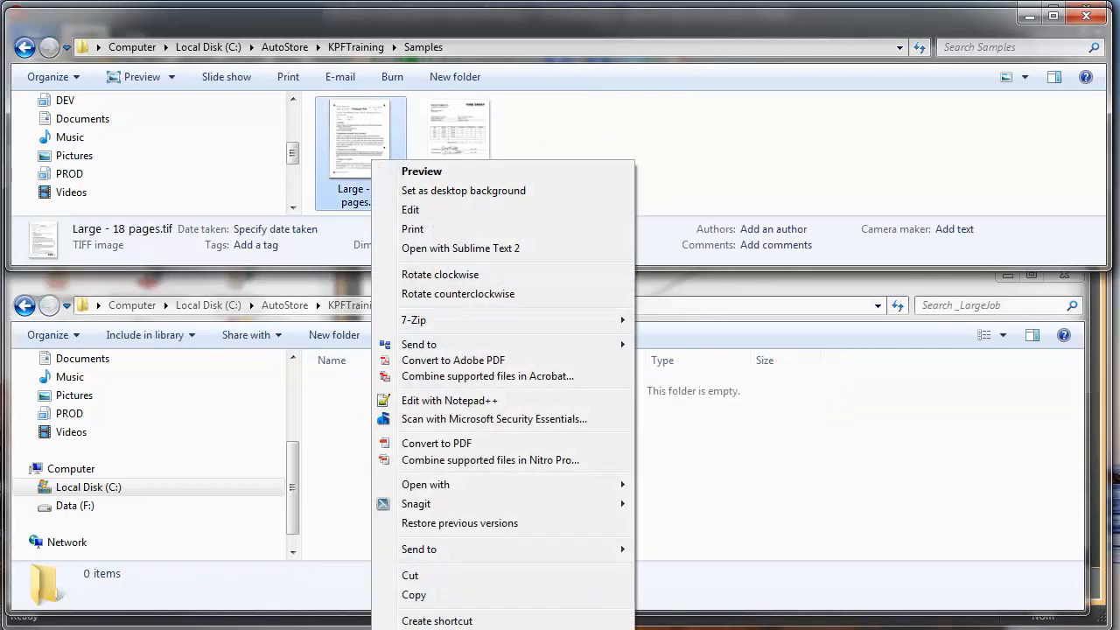
left_click_drag(0, 36, 945, 39)
left_click_drag(520, 277, 600, 277)
left_click(764, 154)
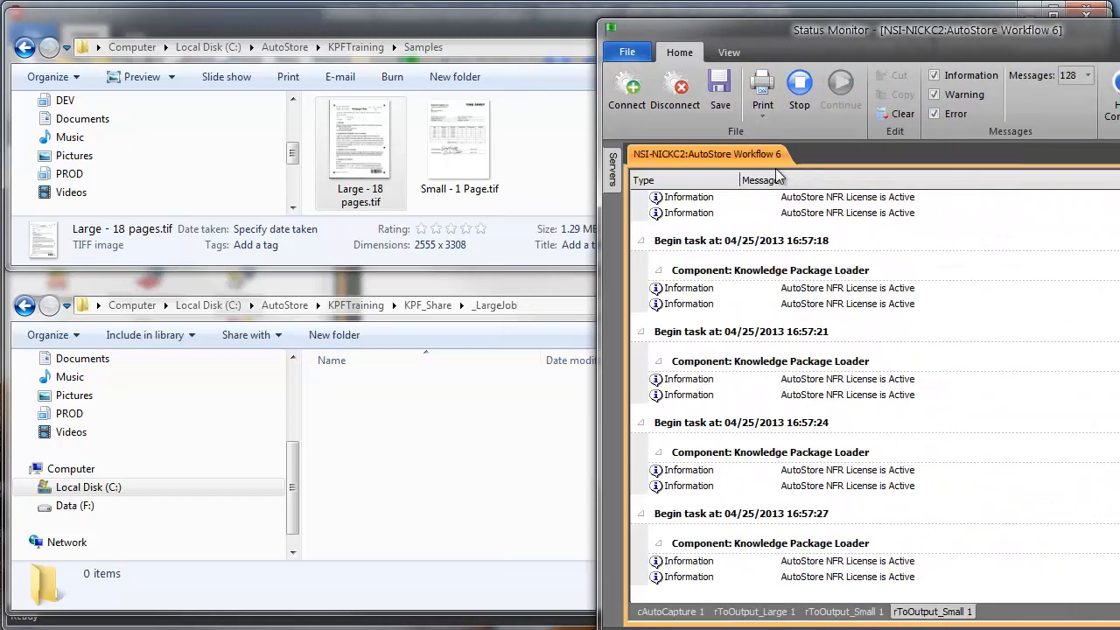
left_click(690, 616)
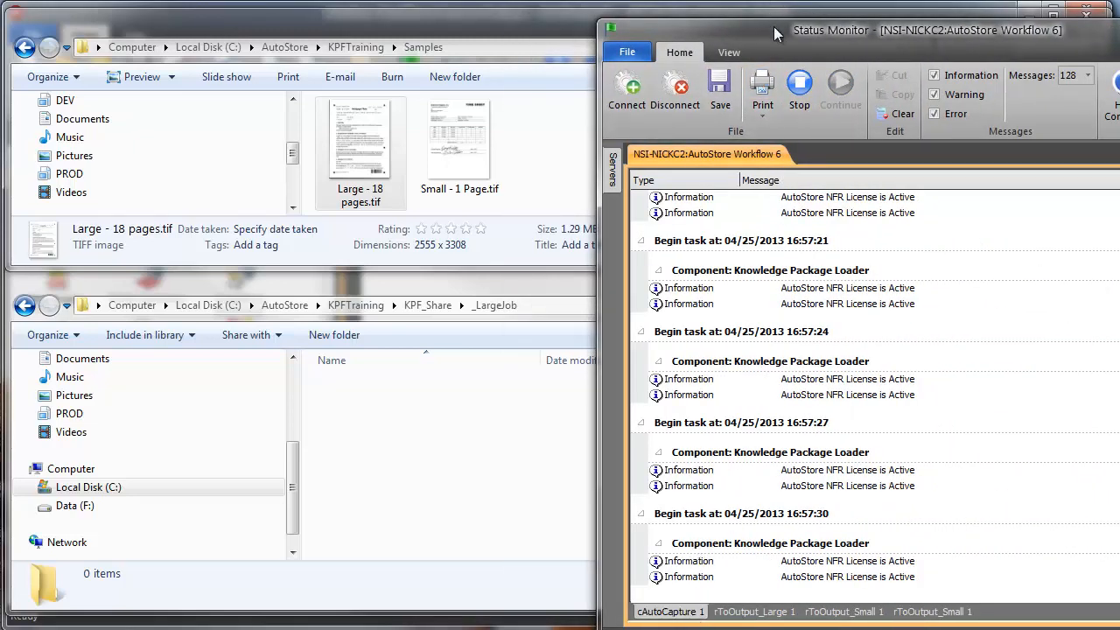
left_click_drag(773, 27, 744, 5)
Narrow the Samples and _LargeJob folder windows so they no longer cover the Status Monitor messages.
left_click(425, 46)
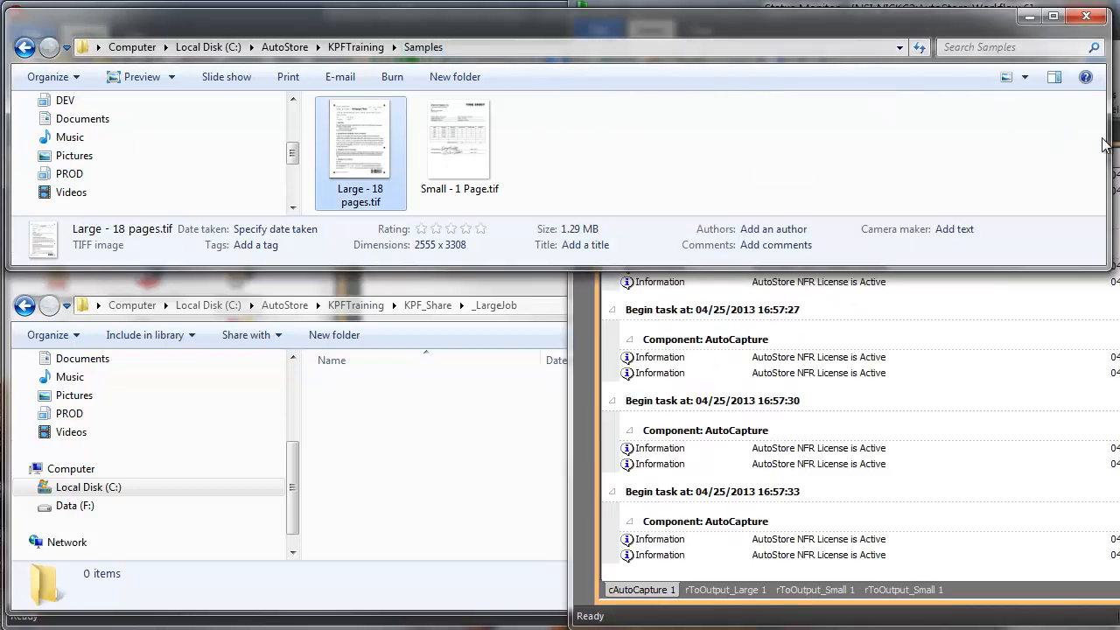
left_click_drag(1109, 148, 580, 154)
left_click(498, 551)
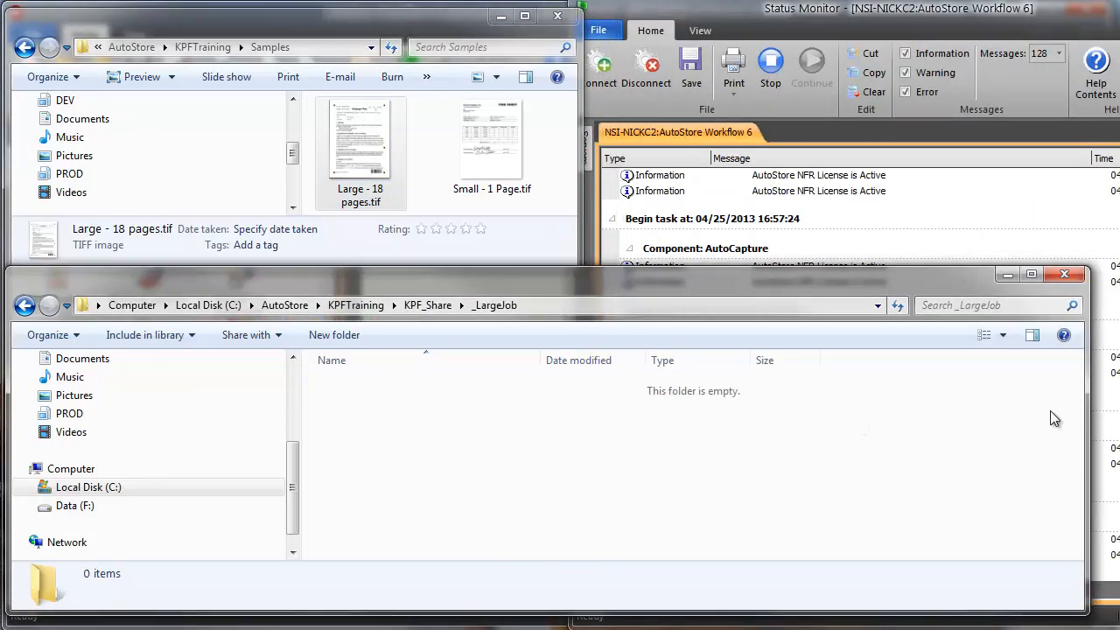
left_click_drag(1085, 418, 581, 418)
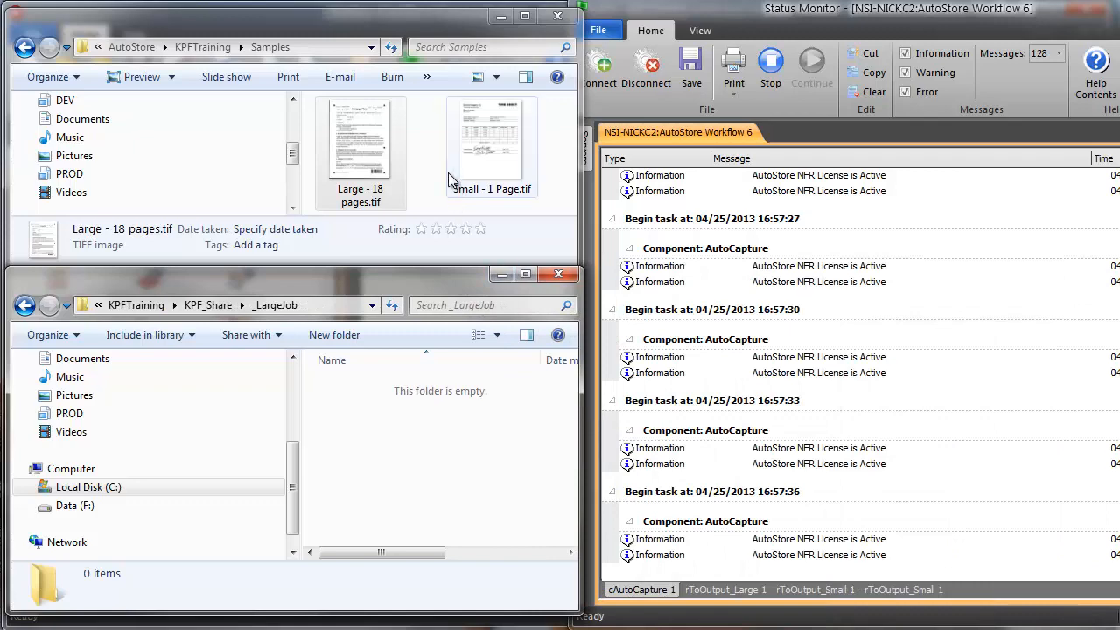
Send Large - 18 pages.tif to the AutoCapture Convert to PDF form and submit it with the PO Number blank.
left_click(375, 162)
right_click(362, 162)
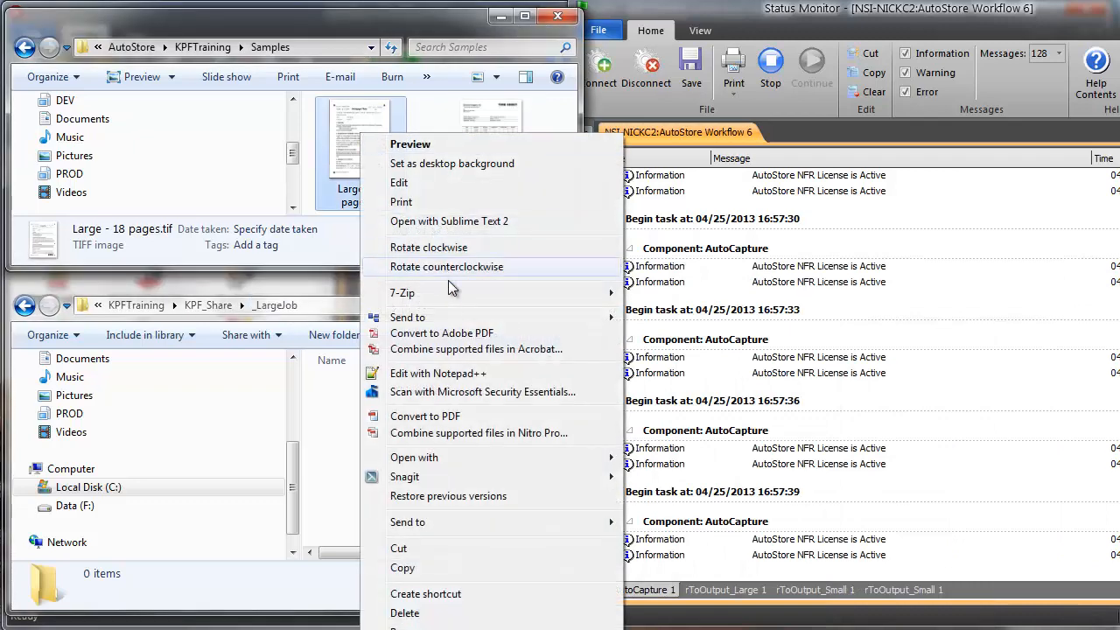
mouse_move(455, 324)
left_click(678, 318)
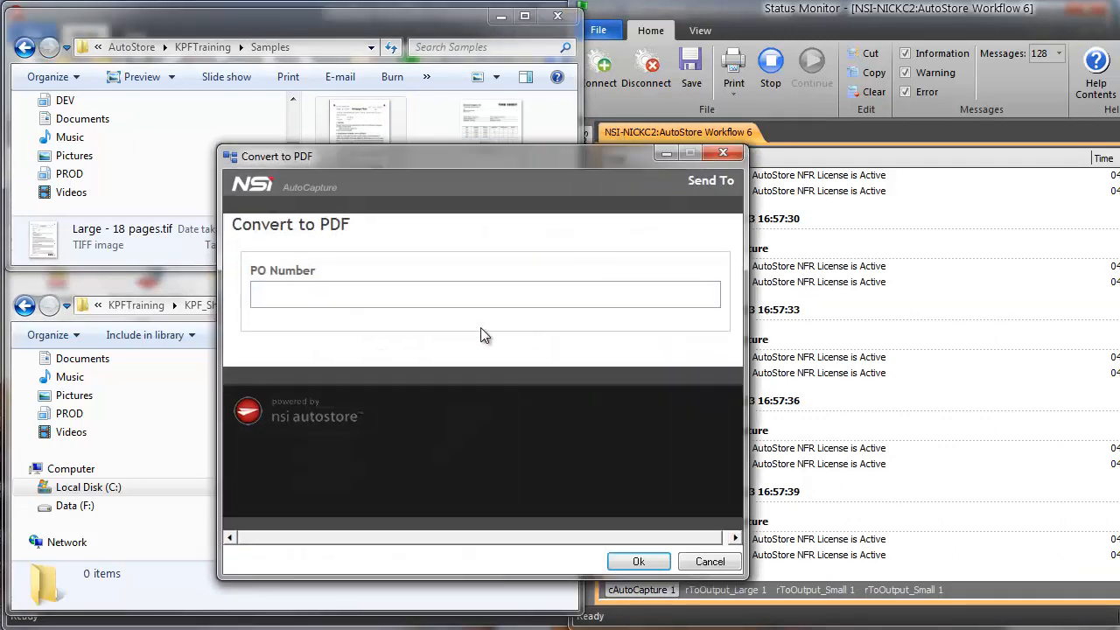
left_click(638, 561)
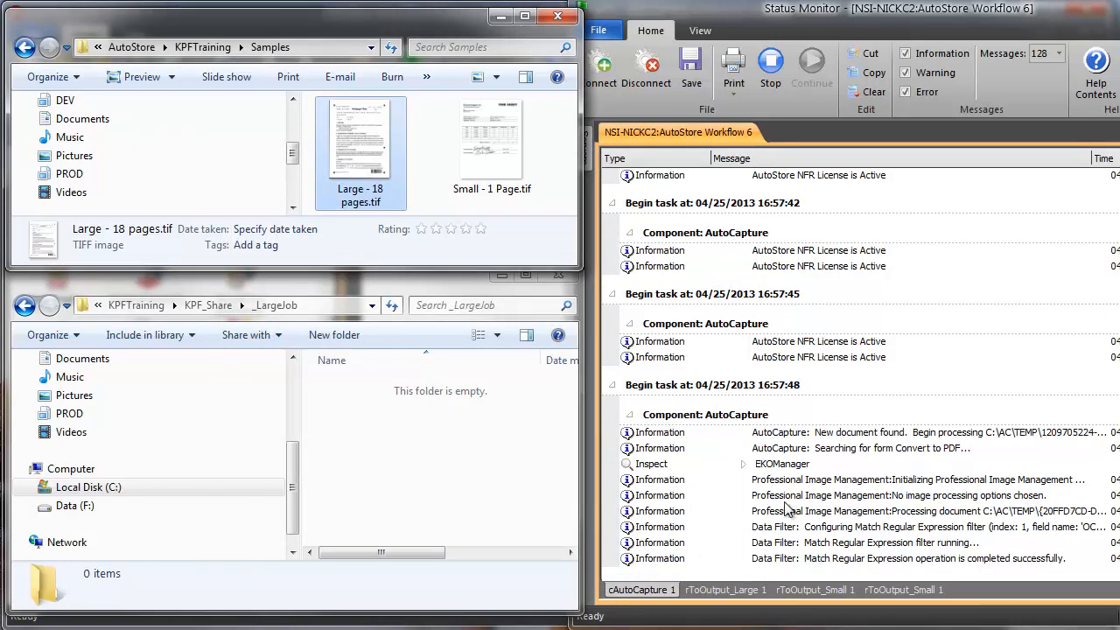
Pause the monitor to read the Send to Folder path, resume it, and check the rToOutput_Large 1 messages before returning to cAutoCapture 1.
left_click(769, 70)
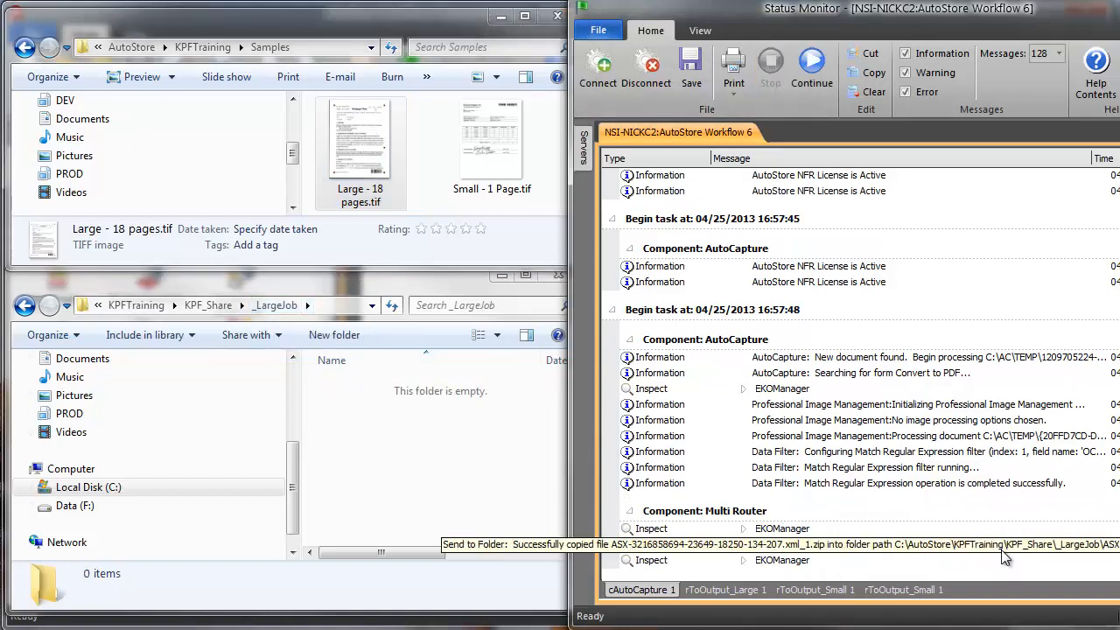
left_click(812, 70)
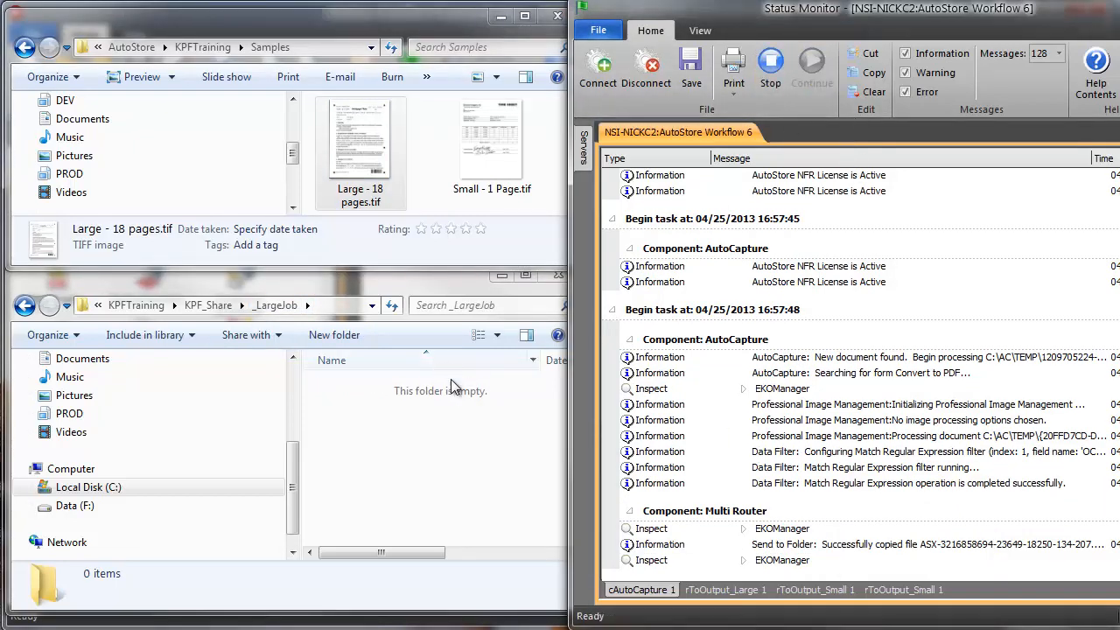
left_click(707, 592)
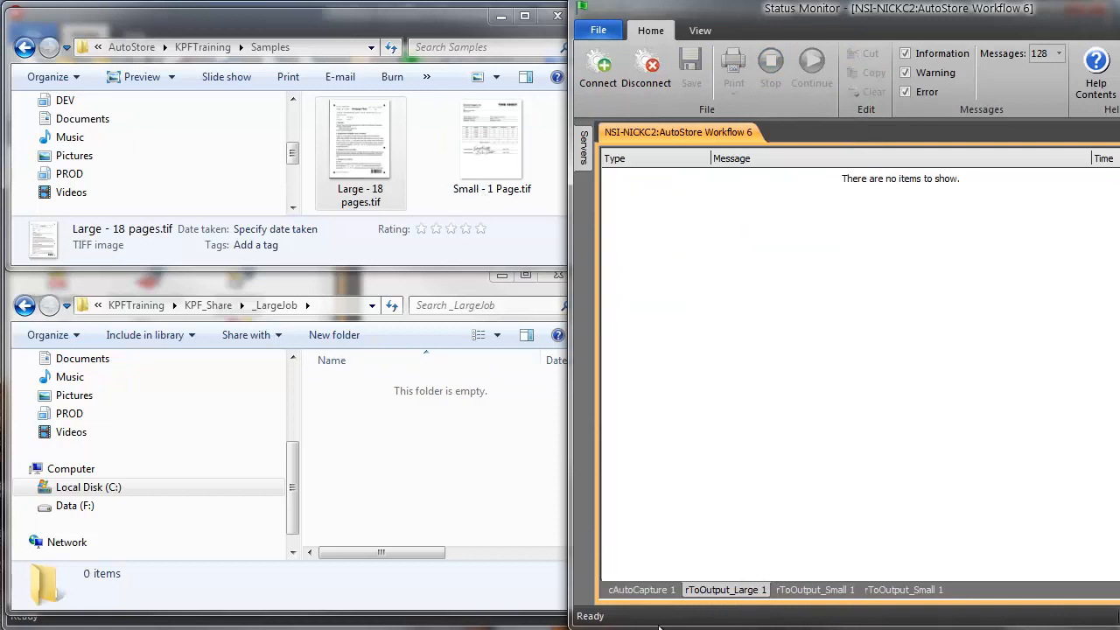
left_click(641, 590)
right_click(490, 170)
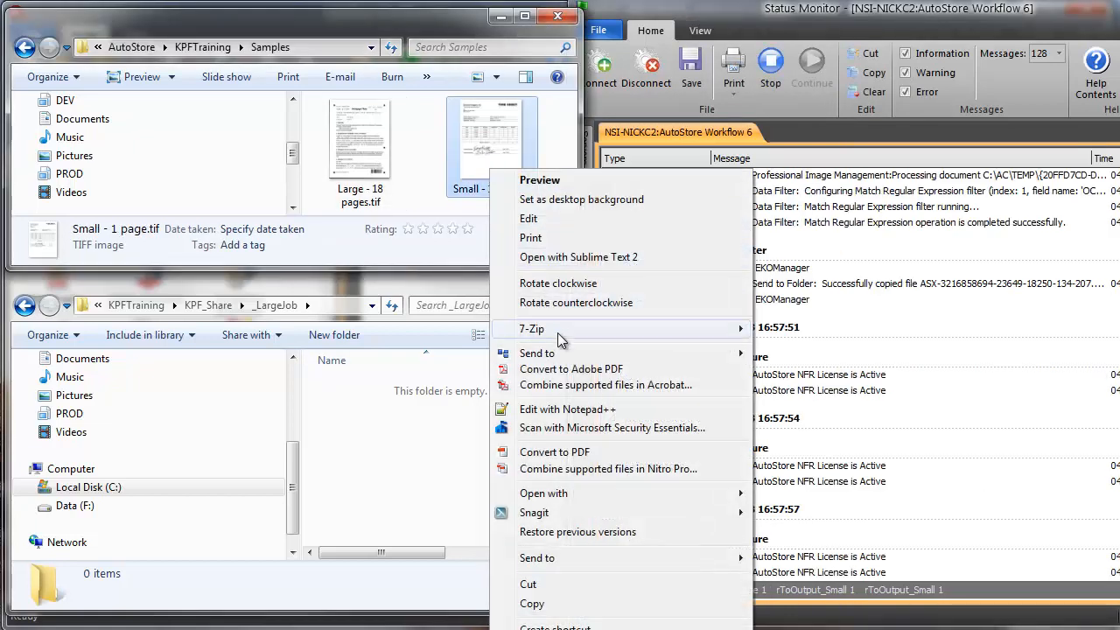
mouse_move(665, 357)
left_click(774, 353)
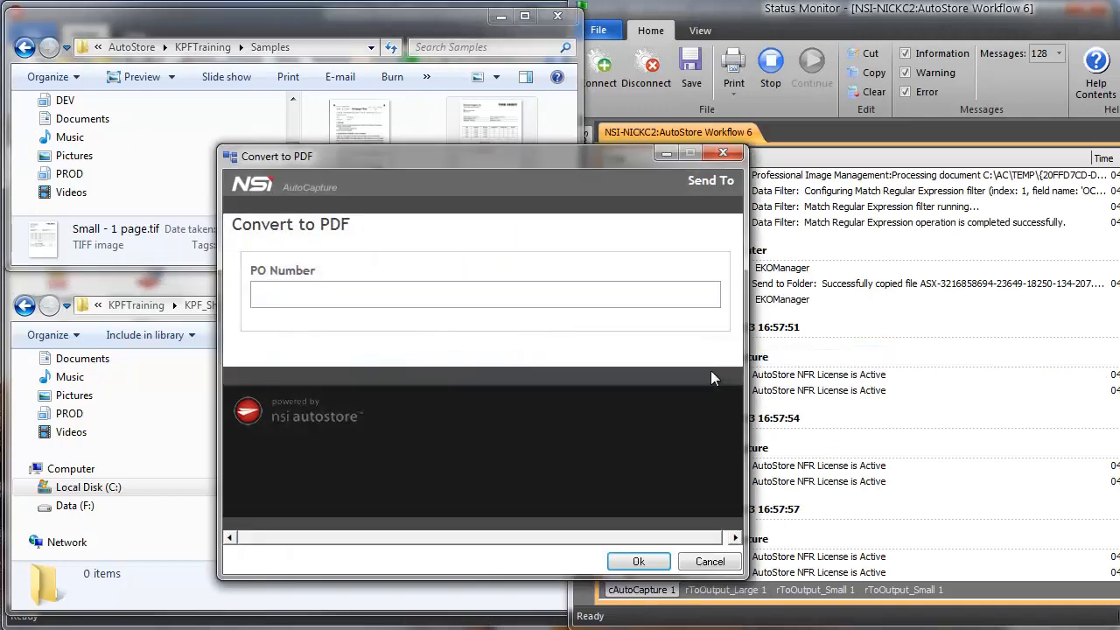
left_click(709, 560)
right_click(402, 154)
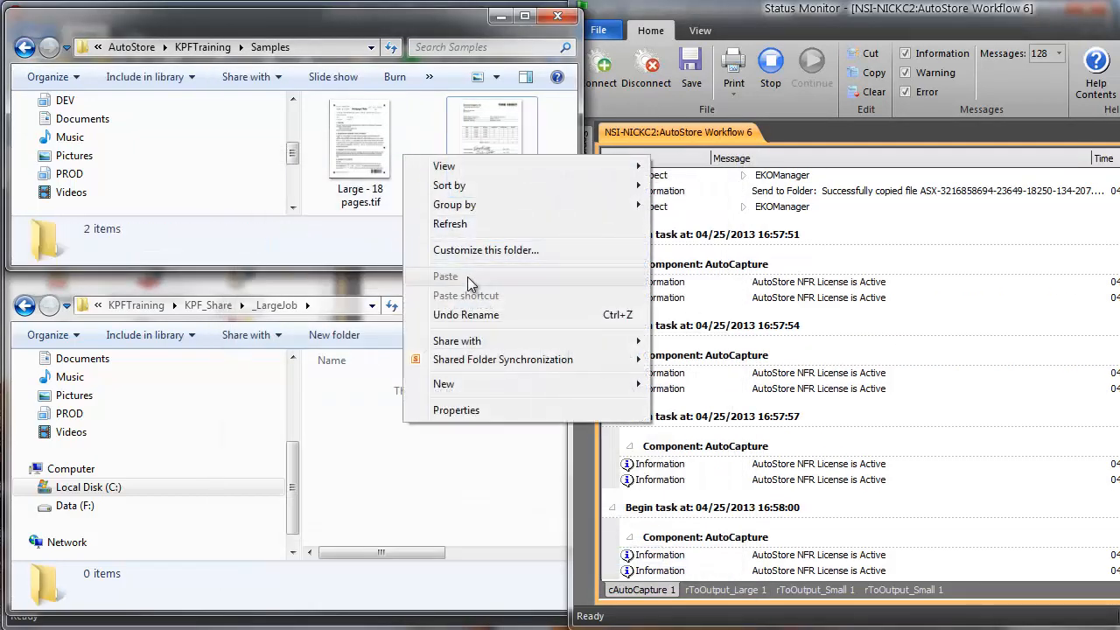
Send Large - 18 pages.tif to the Convert to PDF form, enter a PO number, and submit it.
right_click(363, 164)
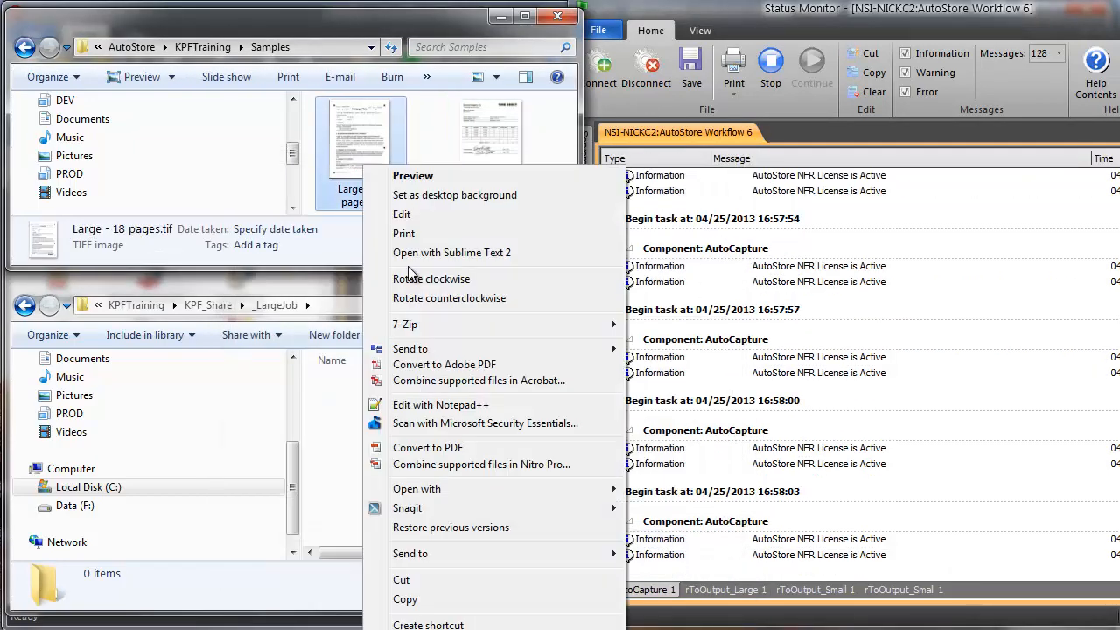
mouse_move(462, 350)
left_click(673, 351)
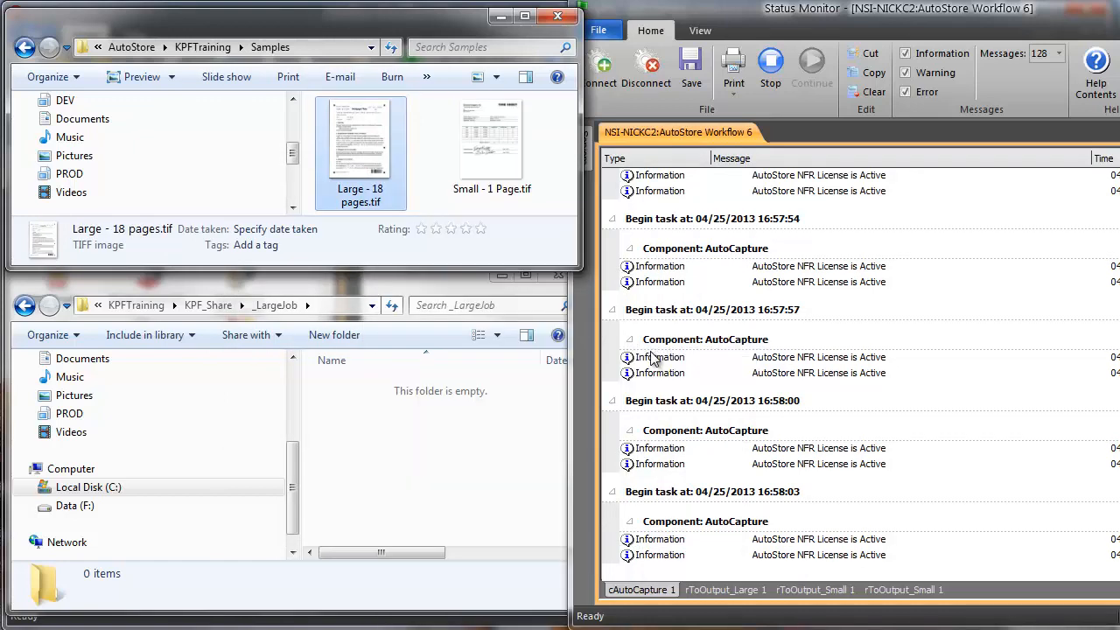
type("234")
left_click(439, 338)
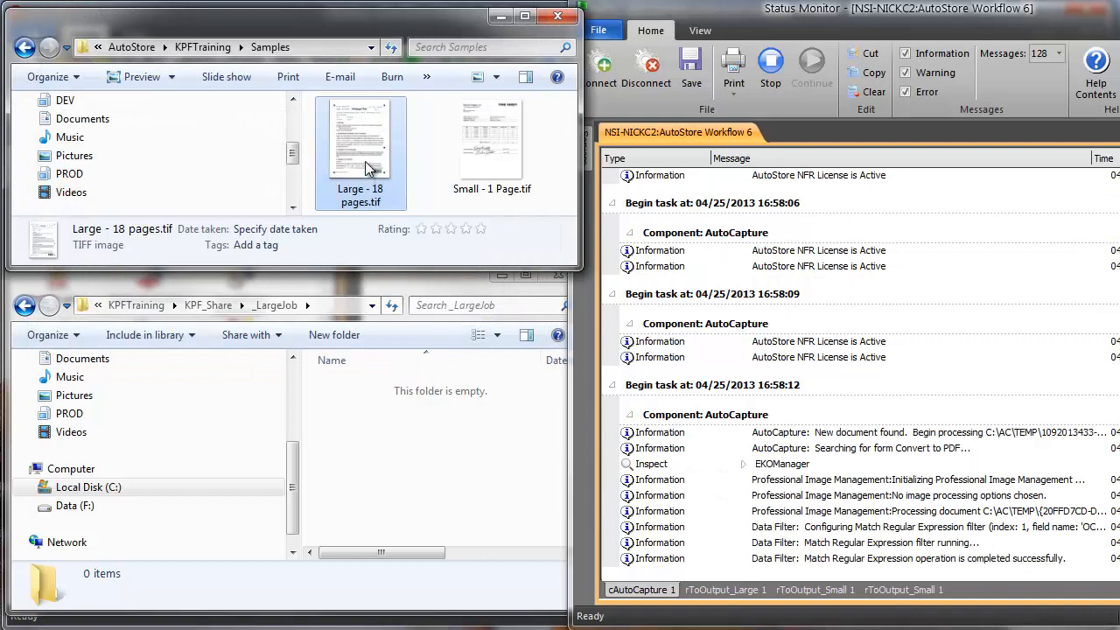
Submit Large - 18 pages.tif to Convert to PDF a second time with a PO number filled in.
right_click(369, 159)
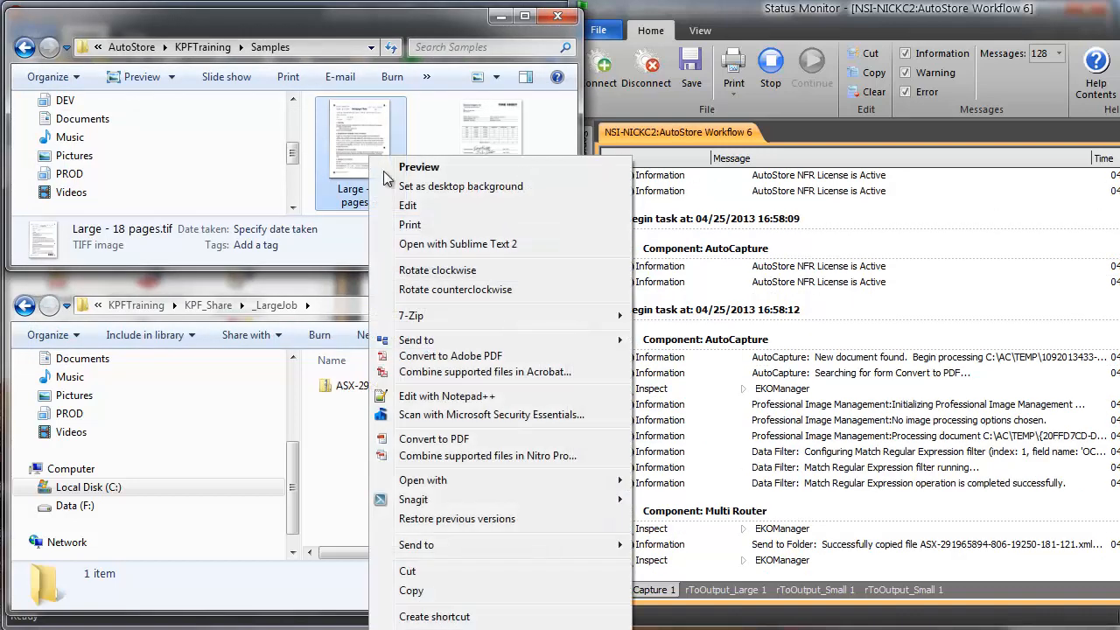
mouse_move(451, 339)
left_click(669, 343)
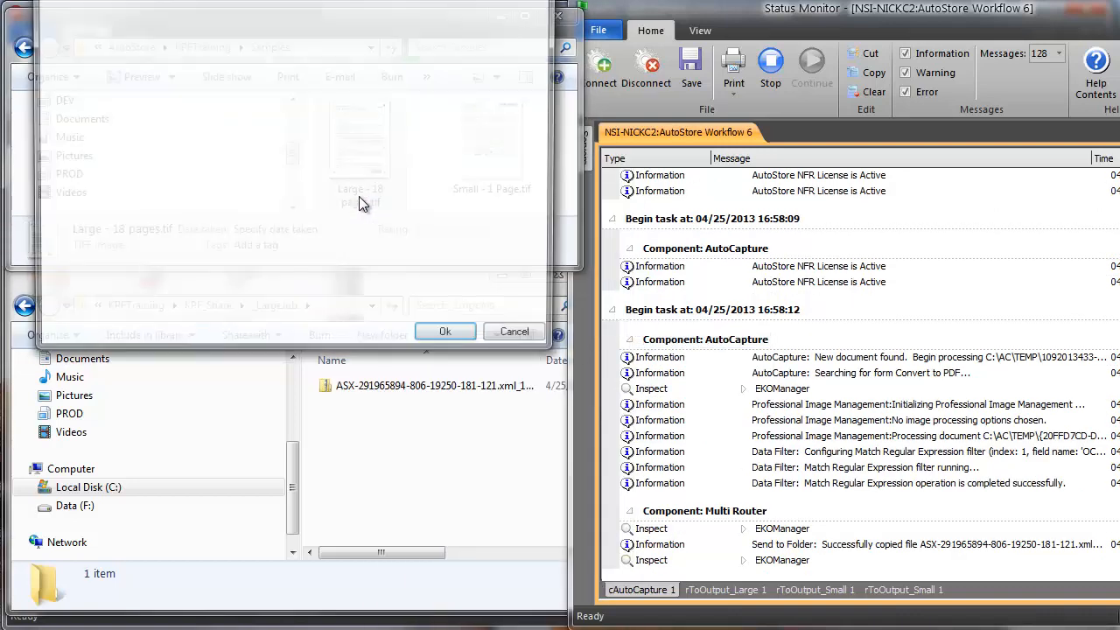
type("234")
left_click(442, 337)
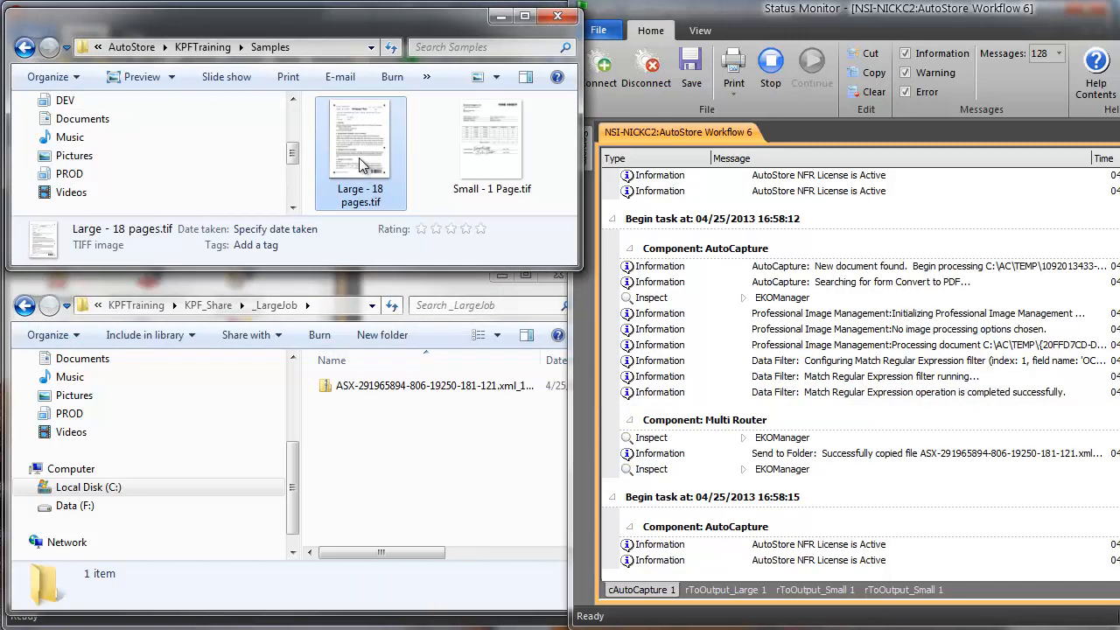
Submit Large - 18 pages.tif to Convert to PDF a third time with a PO number filled in.
right_click(362, 160)
mouse_move(440, 348)
left_click(670, 342)
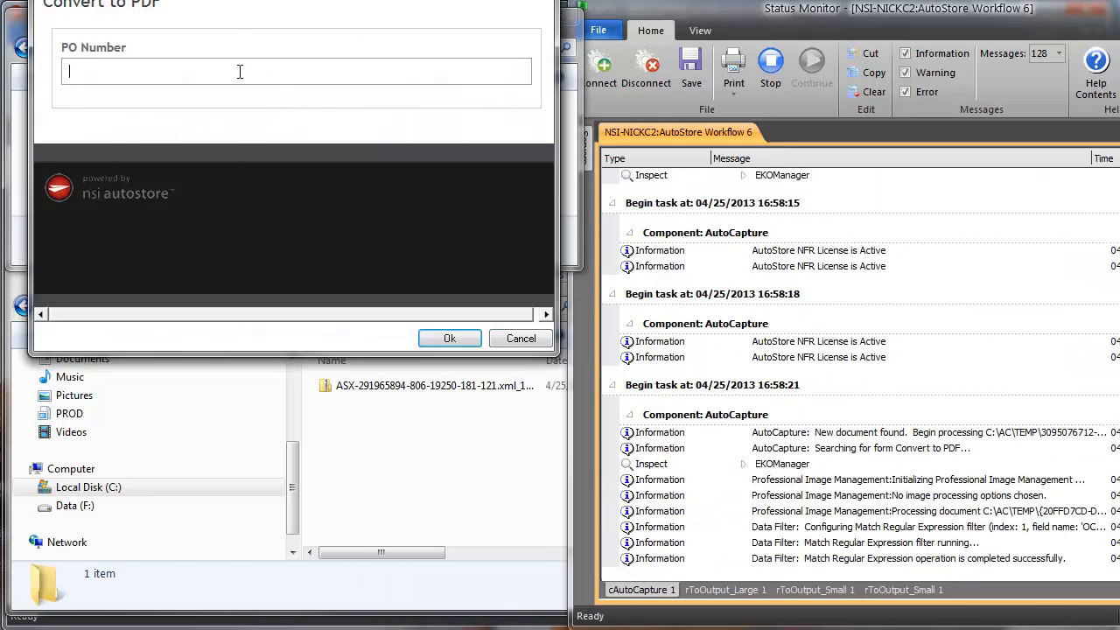
type("234")
left_click(440, 334)
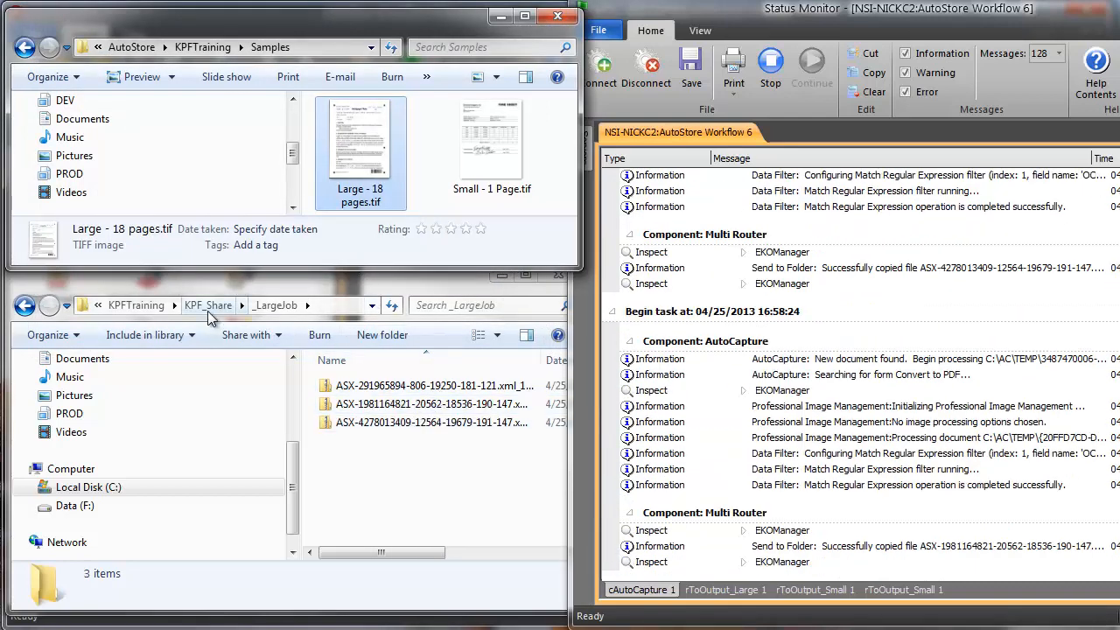
Go back to KPF_Share and open its _SmallJob folder.
left_click(210, 306)
double_click(353, 405)
left_click_drag(346, 404, 447, 500)
Submit Small - 1 Page.tif to the Convert to PDF form and read the destination path in its Send to Folder message.
right_click(483, 170)
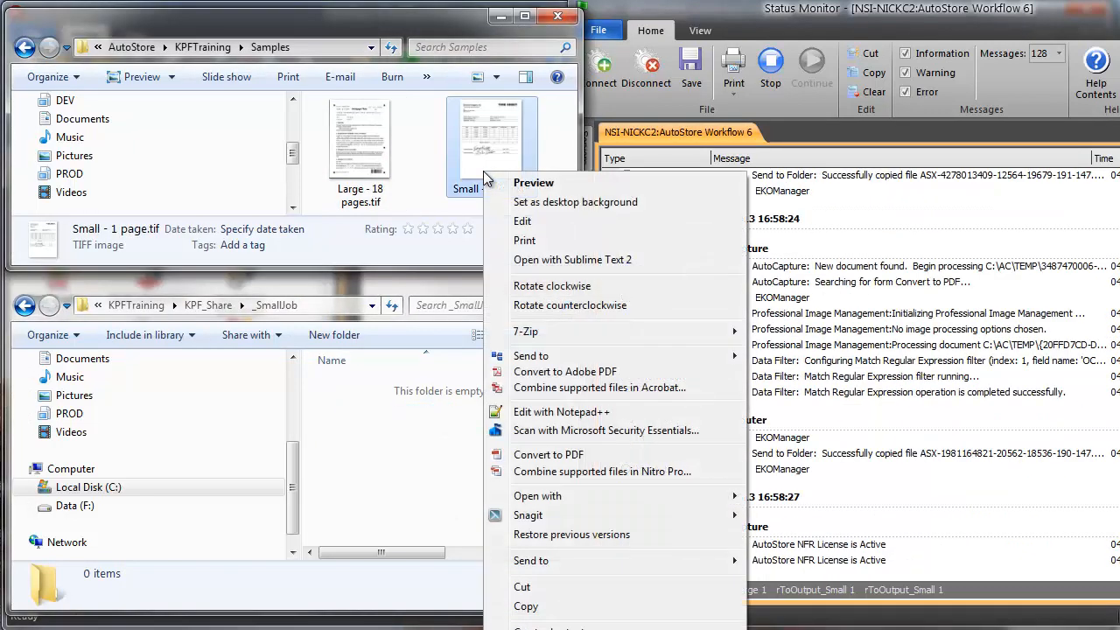
mouse_move(612, 356)
left_click(774, 364)
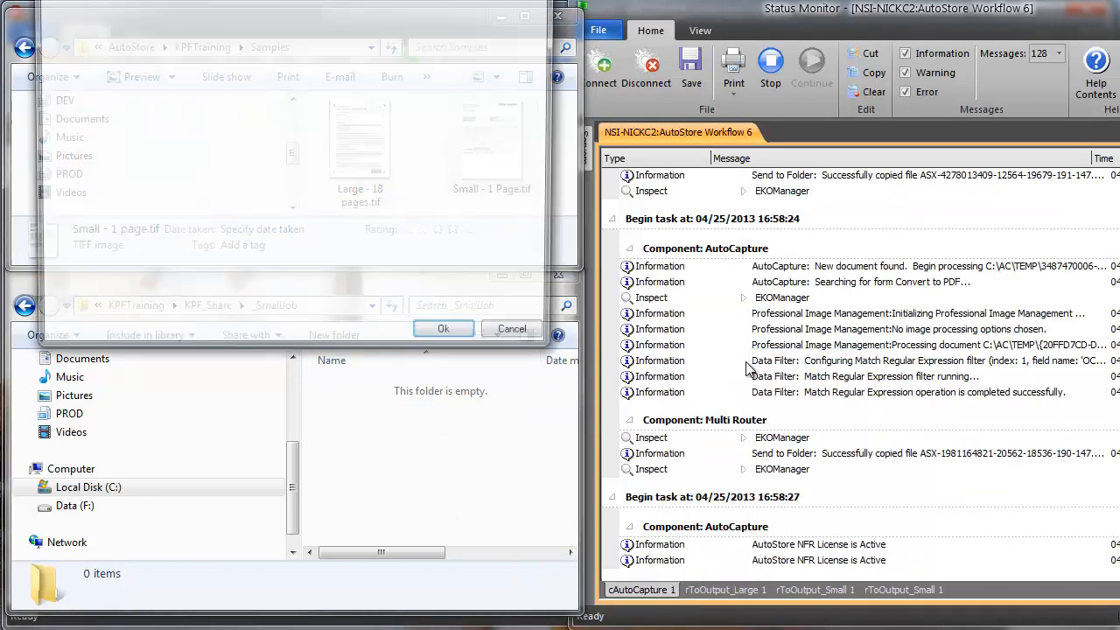
left_click(448, 338)
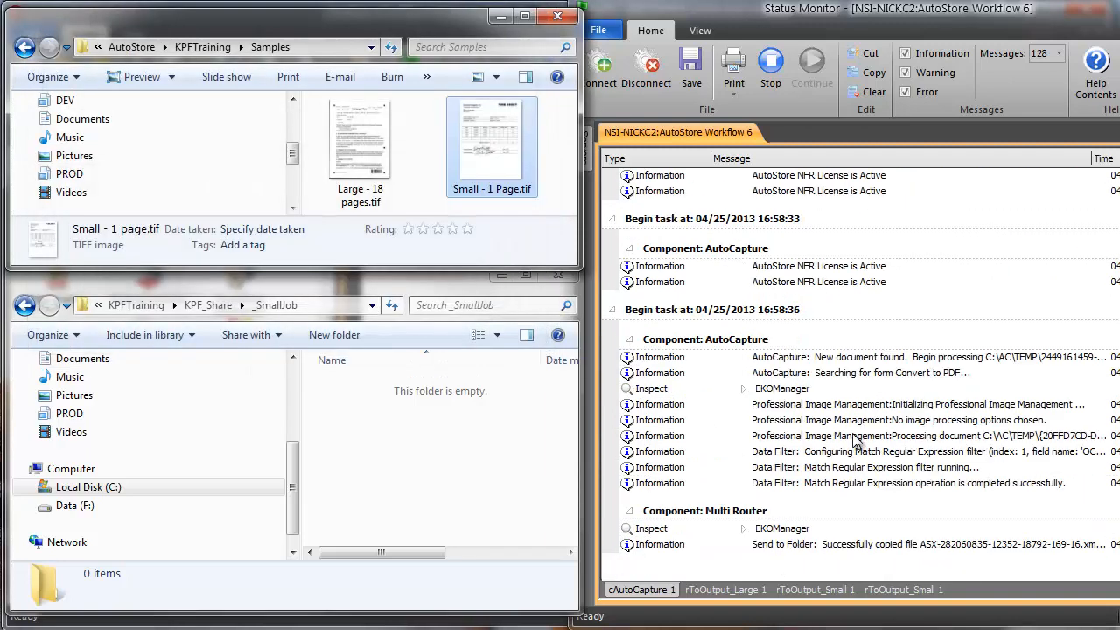
left_click(881, 553)
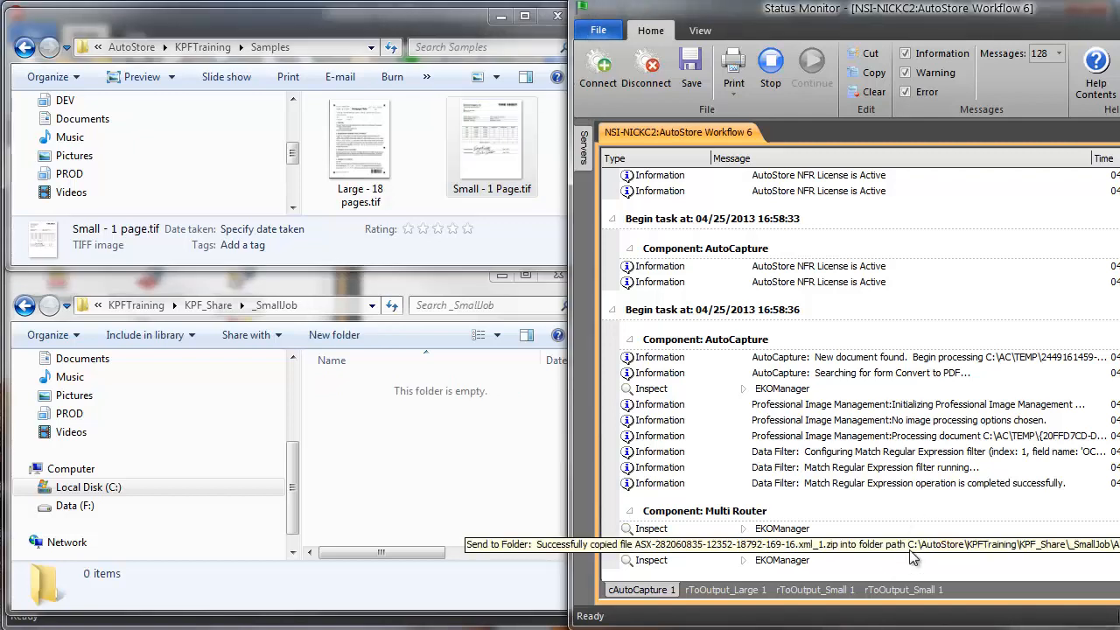
Submit Small - 1 Page.tif to Convert to PDF again with a PO number entered.
right_click(483, 146)
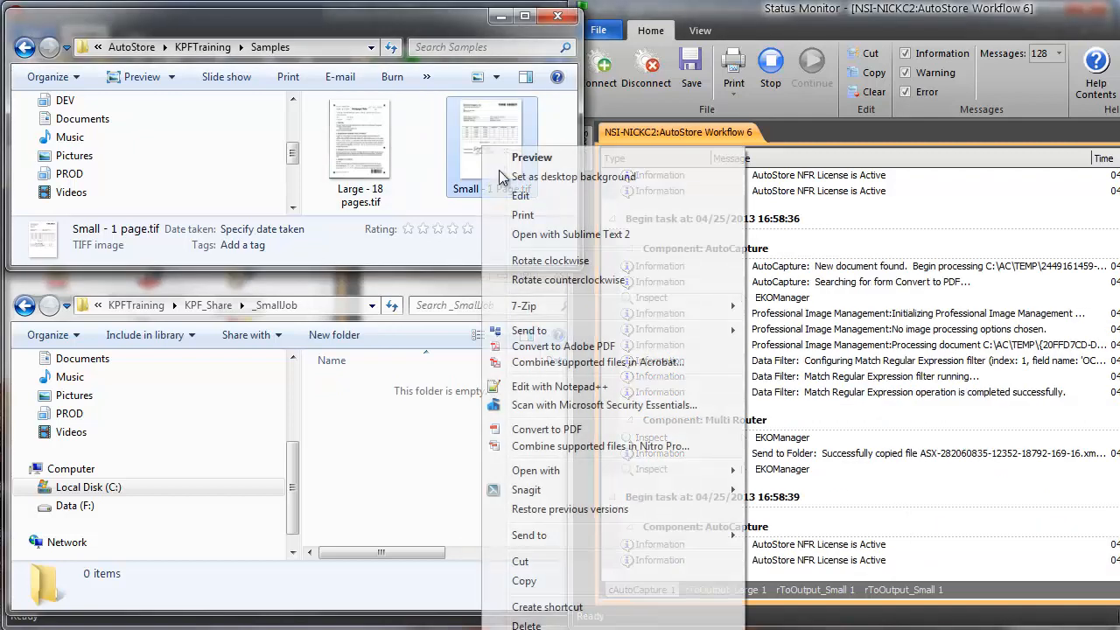
mouse_move(560, 331)
left_click(787, 333)
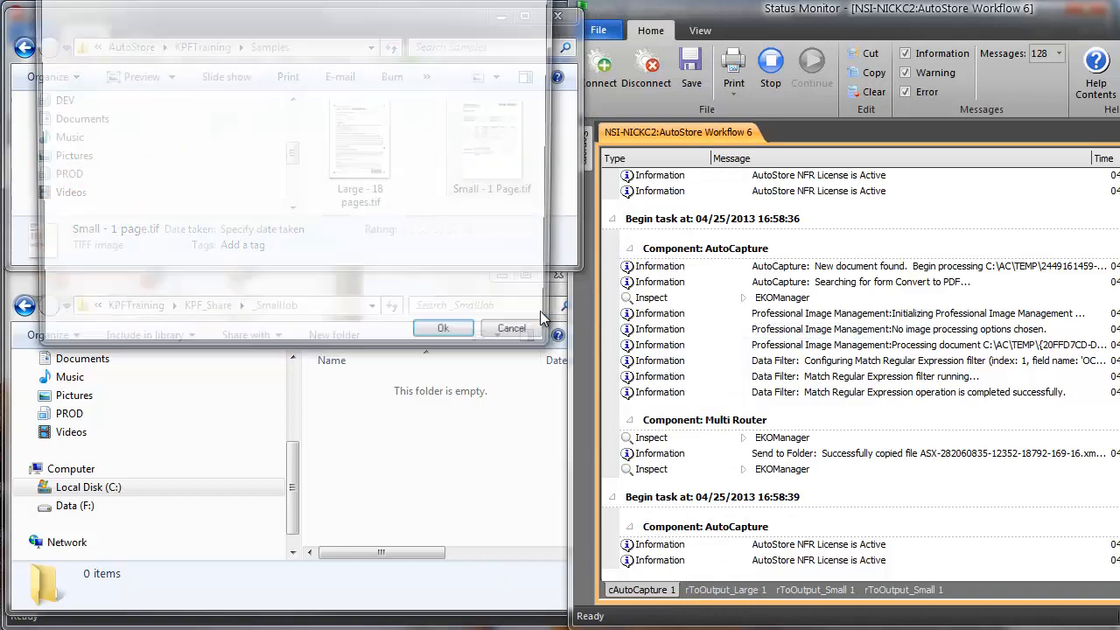
type("123456")
left_click(449, 338)
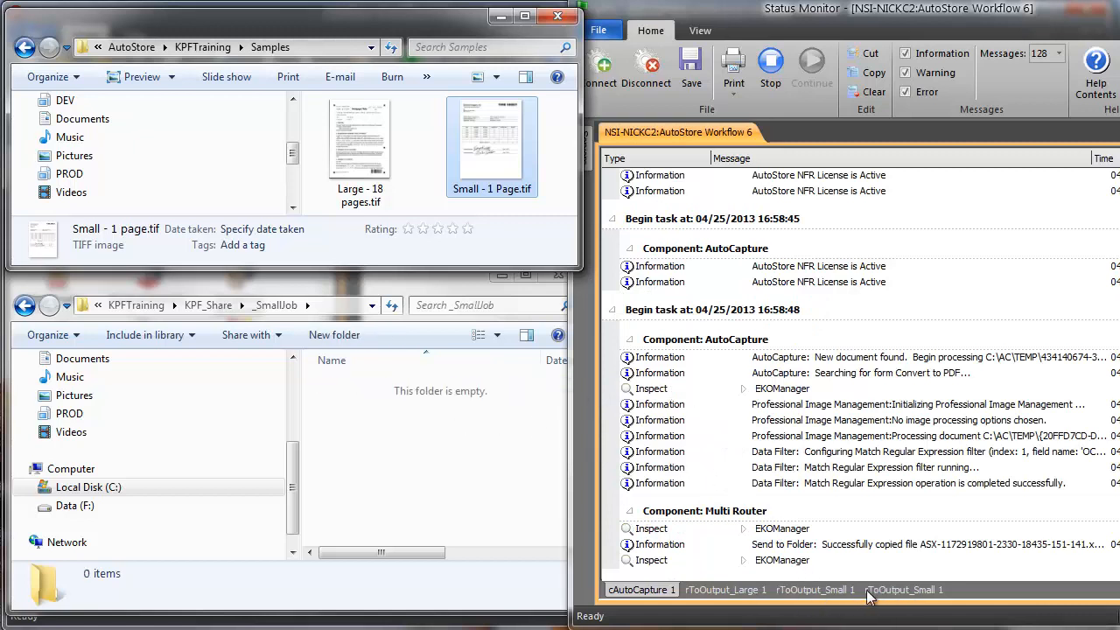
Compare the processing messages of the rToOutput_Large 1 task with those of both rToOutput_Small 1 tasks in the Status Monitor.
left_click(727, 591)
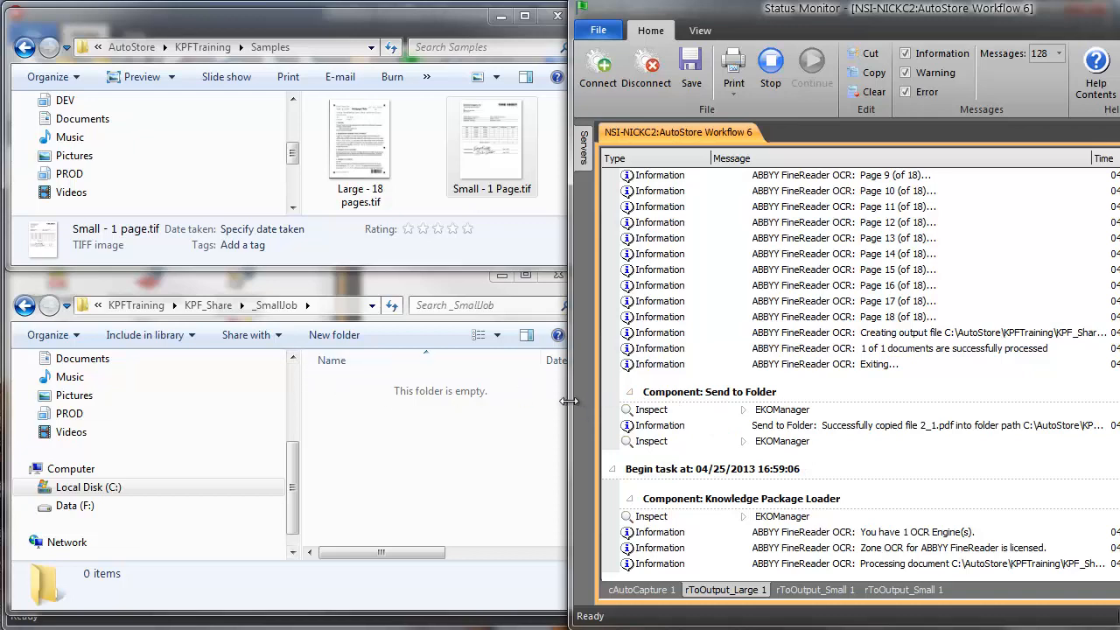
left_click_drag(568, 400, 559, 403)
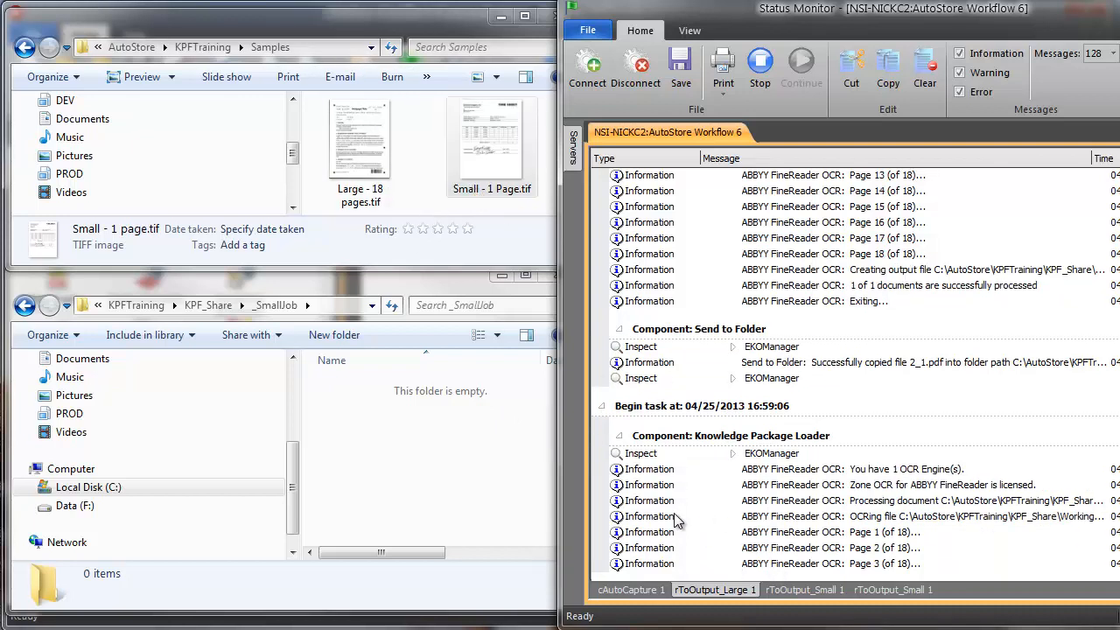
left_click(809, 594)
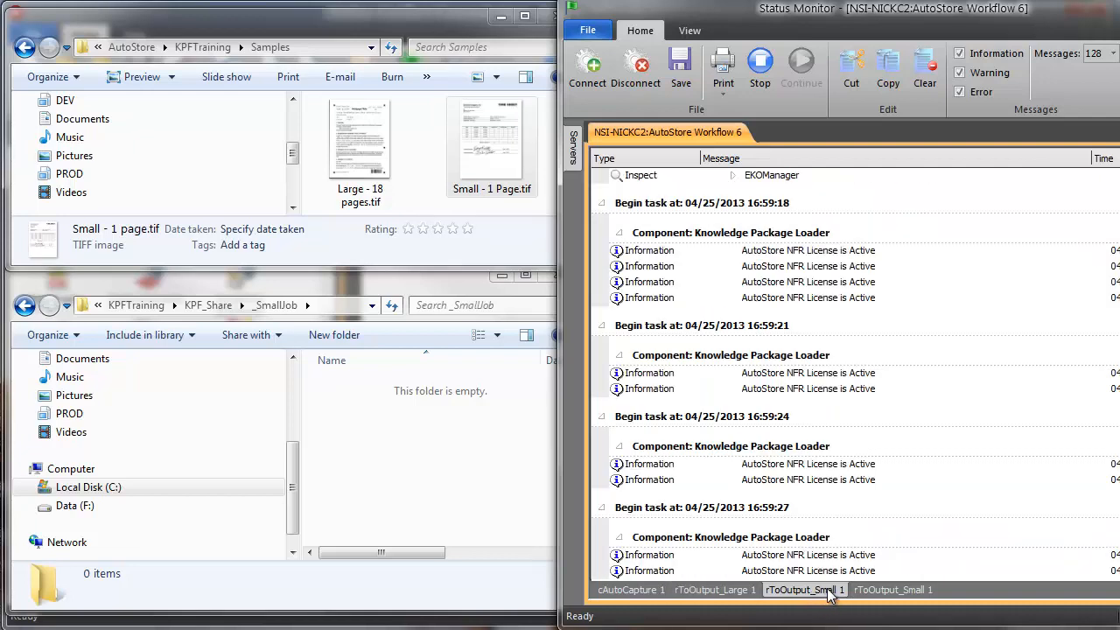
left_click(896, 597)
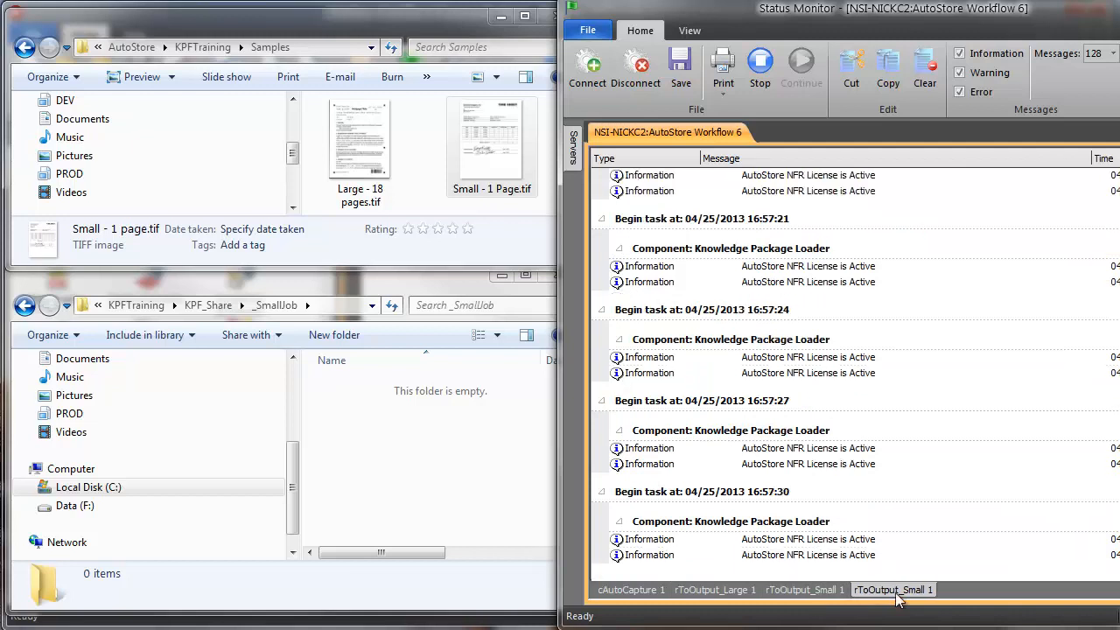
left_click(813, 595)
left_click(743, 595)
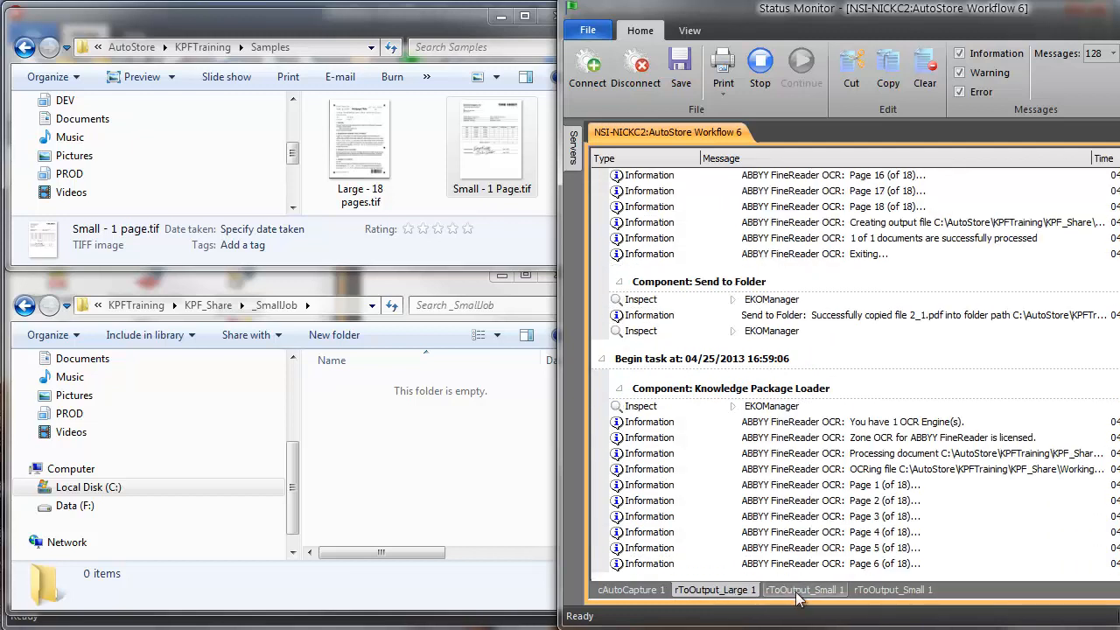
Check both rToOutput_Small 1 task logs and the rToOutput_Large 1 log in the Status Monitor for new activity.
left_click(813, 595)
left_click(879, 595)
left_click(805, 595)
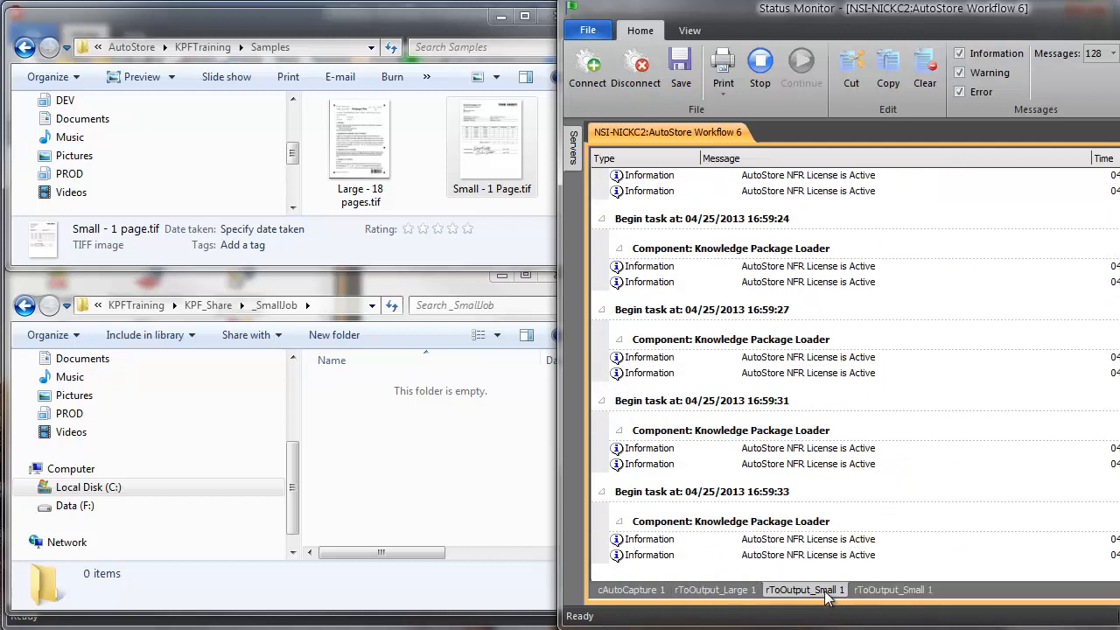
left_click(884, 594)
left_click(822, 594)
left_click(712, 590)
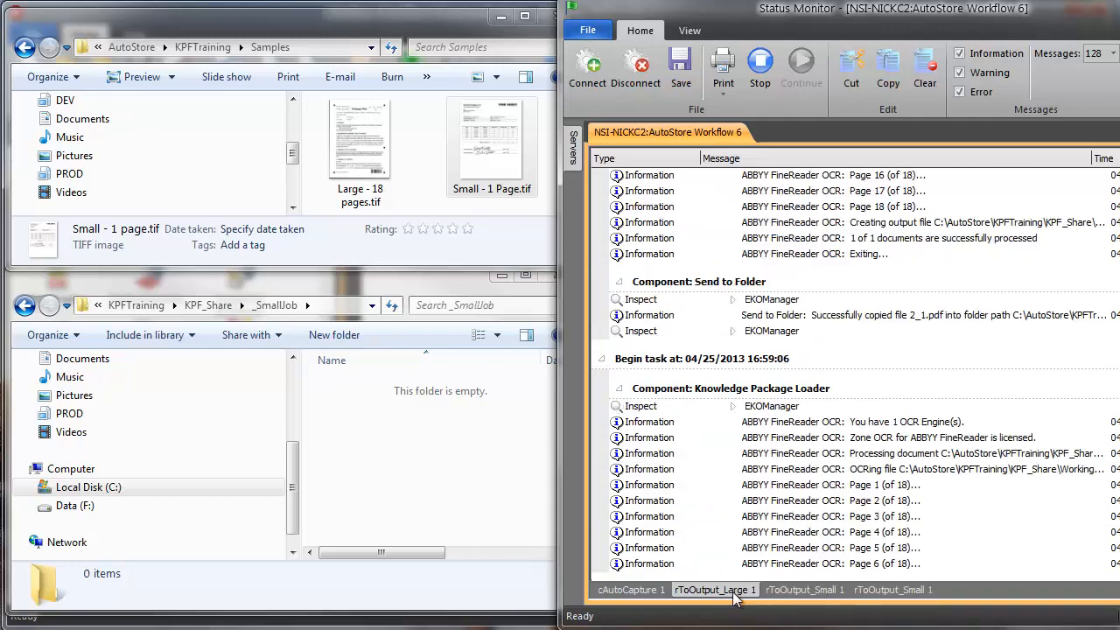
Submit Small - 1 Page.tif to the AutoStore Convert to PDF form twice, leaving the PO Number blank each time.
right_click(461, 142)
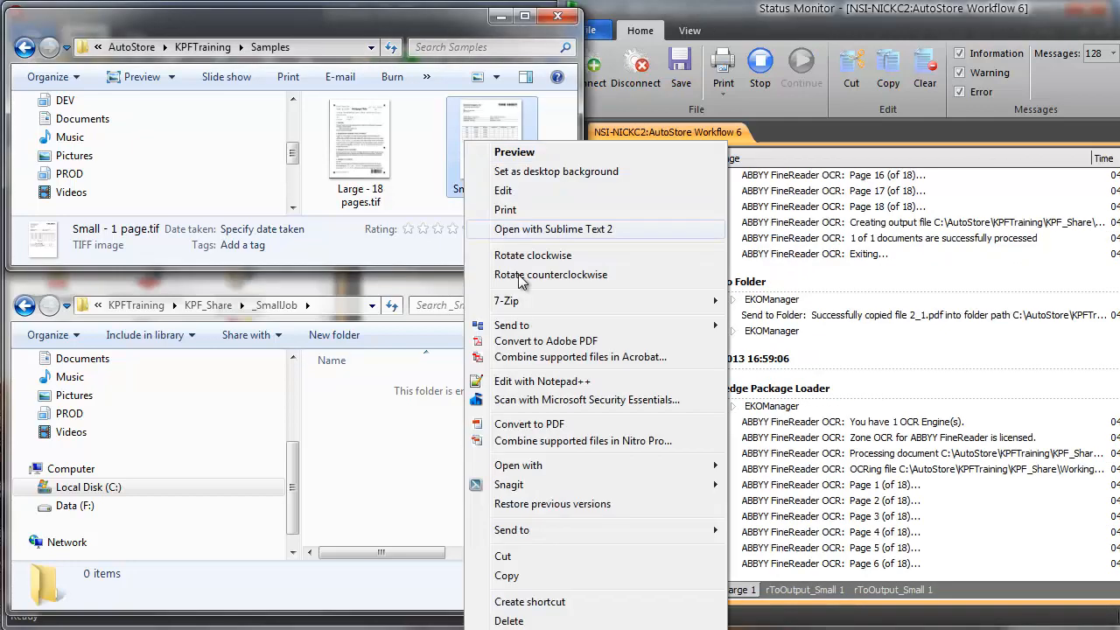
mouse_move(558, 325)
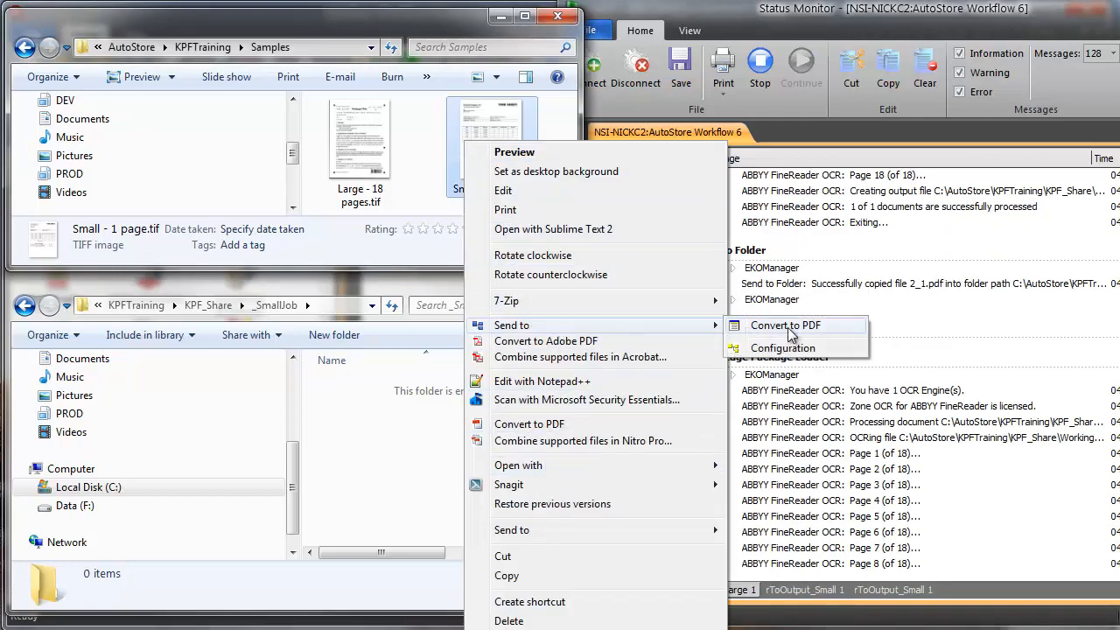
left_click(761, 325)
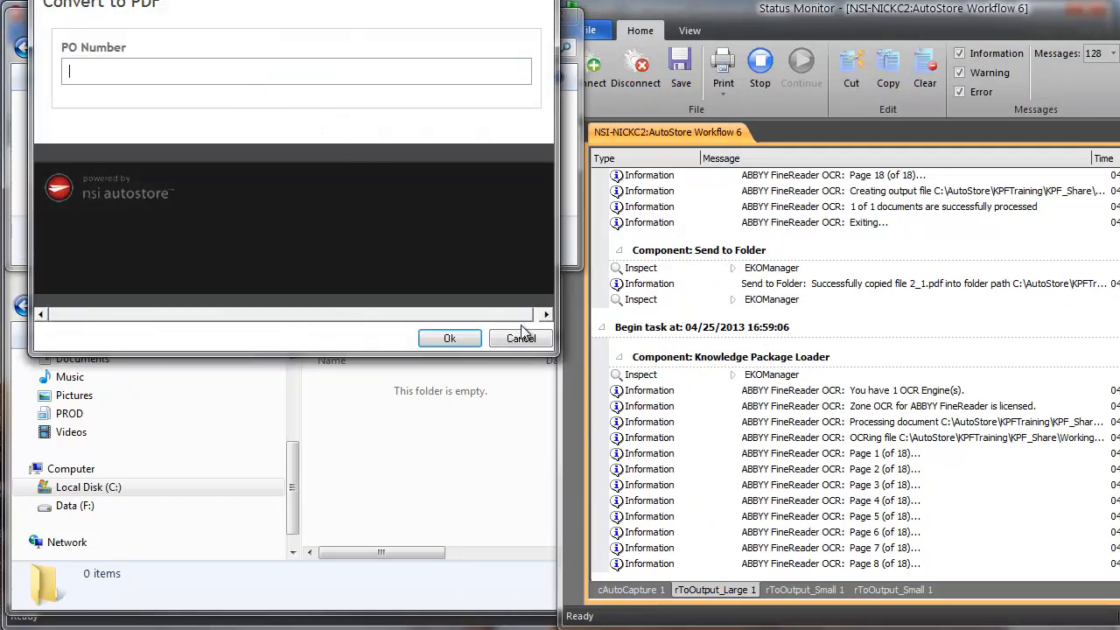
left_click(448, 338)
right_click(473, 156)
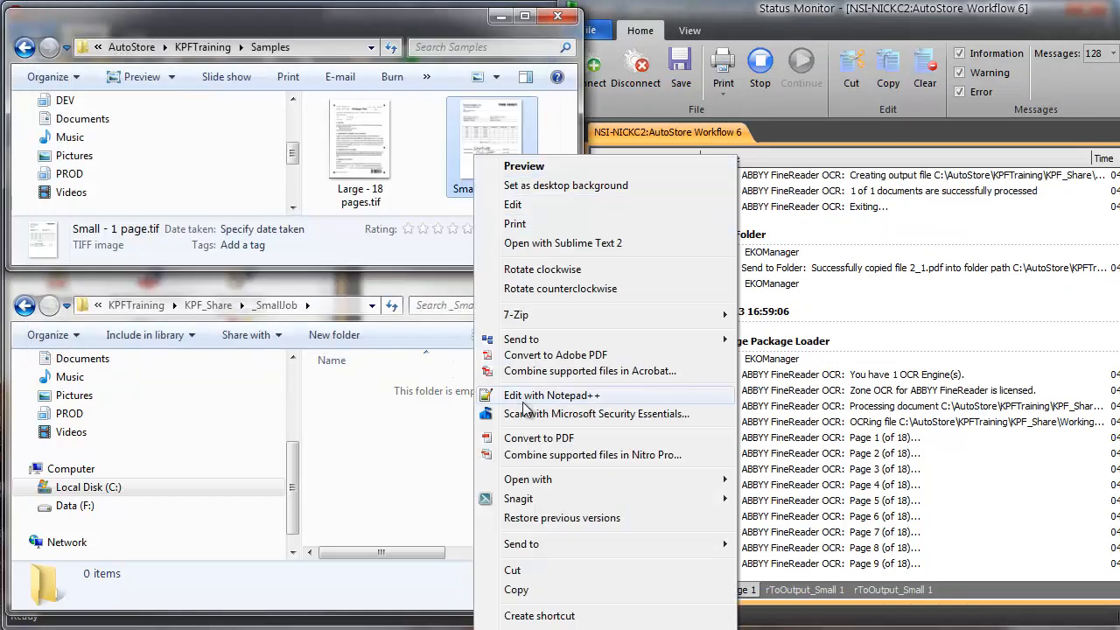
mouse_move(538, 339)
left_click(761, 340)
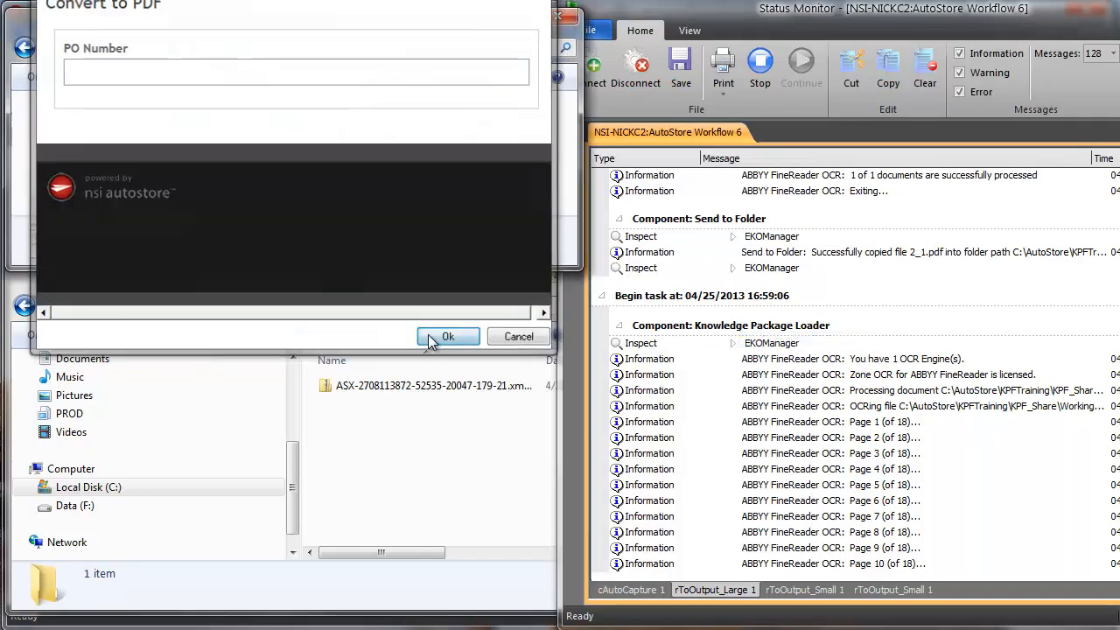
left_click(430, 340)
Examine how the two rToOutput_Small 1 tasks handle the submitted jobs while the rToOutput_Large 1 task runs its OCR.
left_click(822, 592)
left_click(870, 595)
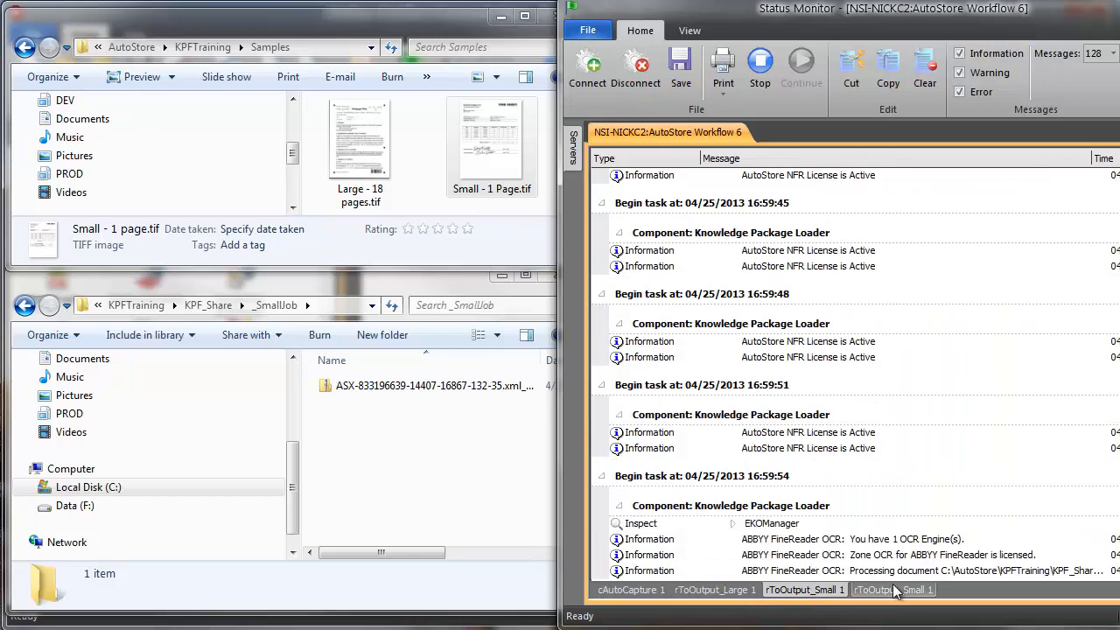
left_click(894, 591)
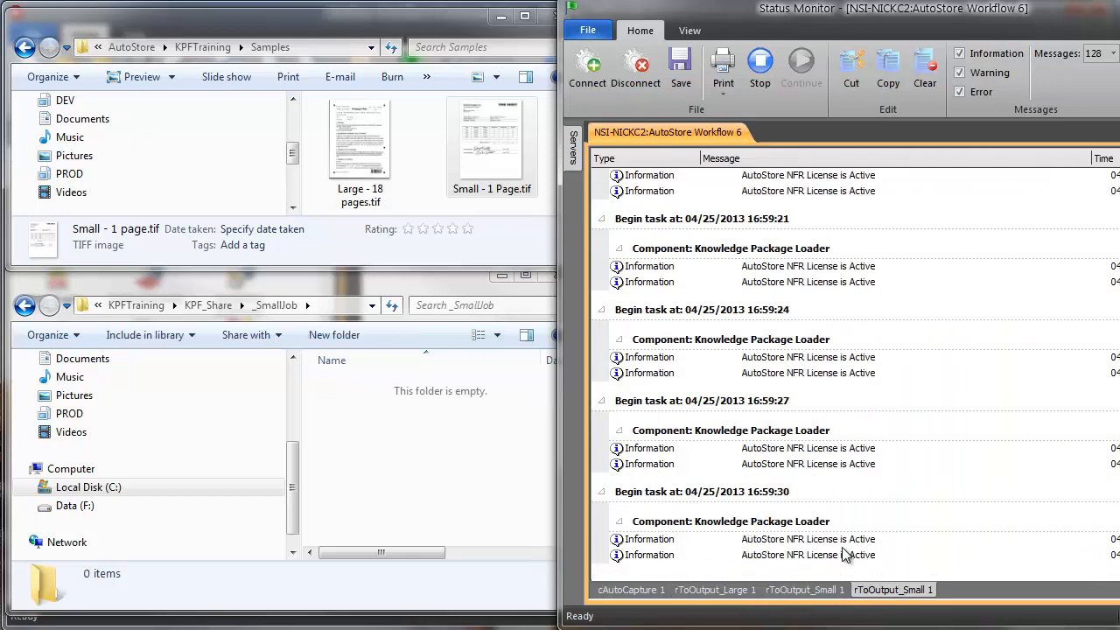
left_click(822, 591)
left_click(739, 590)
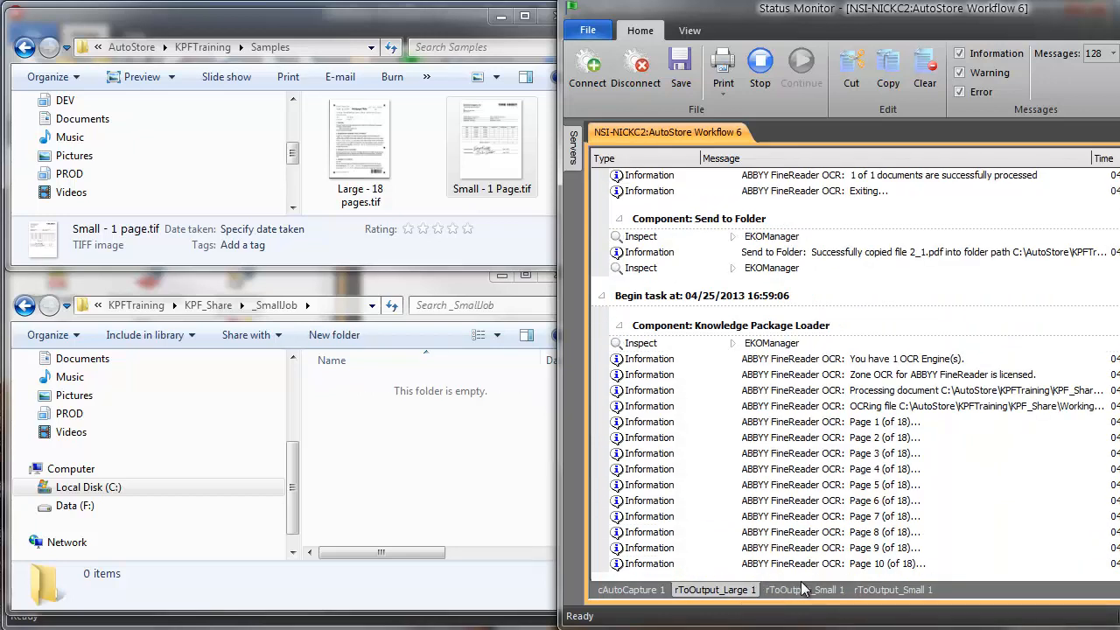
left_click(810, 598)
left_click(744, 592)
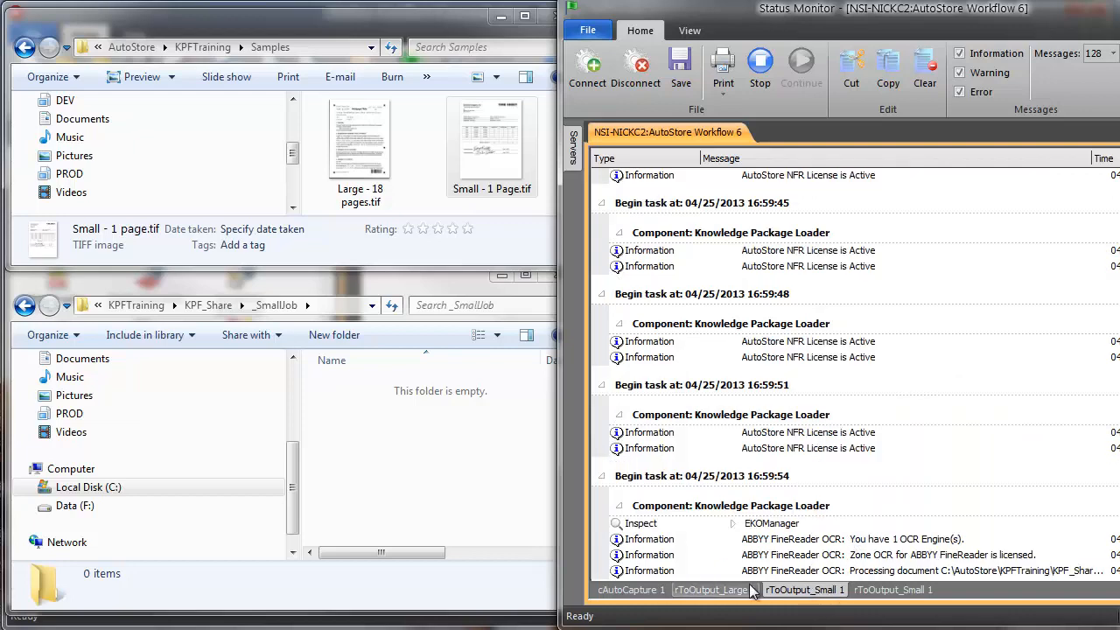
left_click(830, 591)
left_click(899, 592)
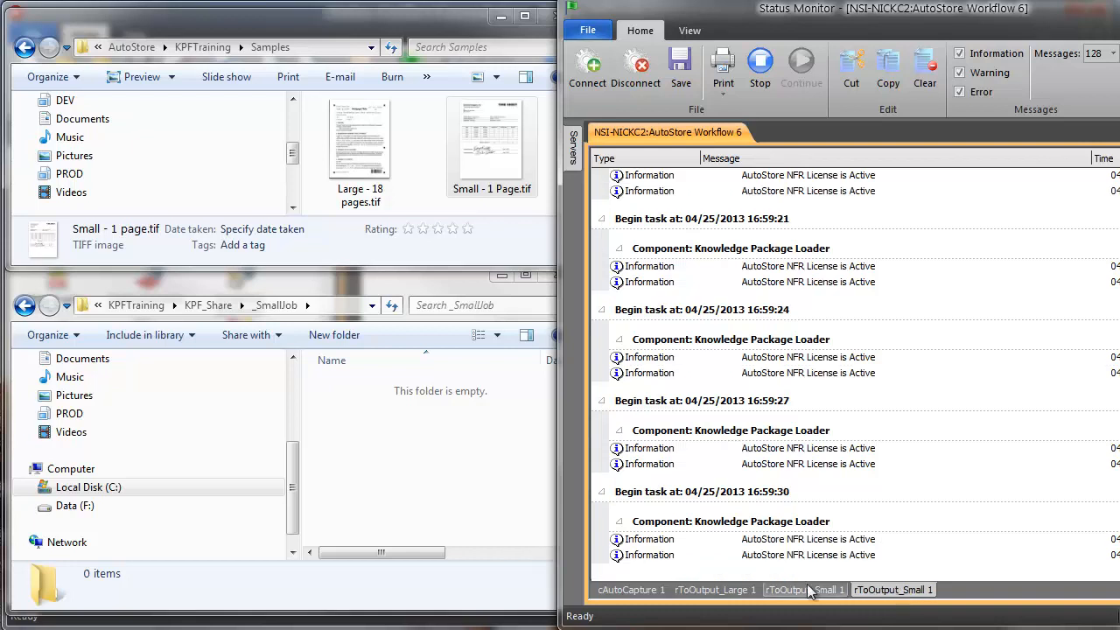
left_click(803, 590)
left_click(722, 590)
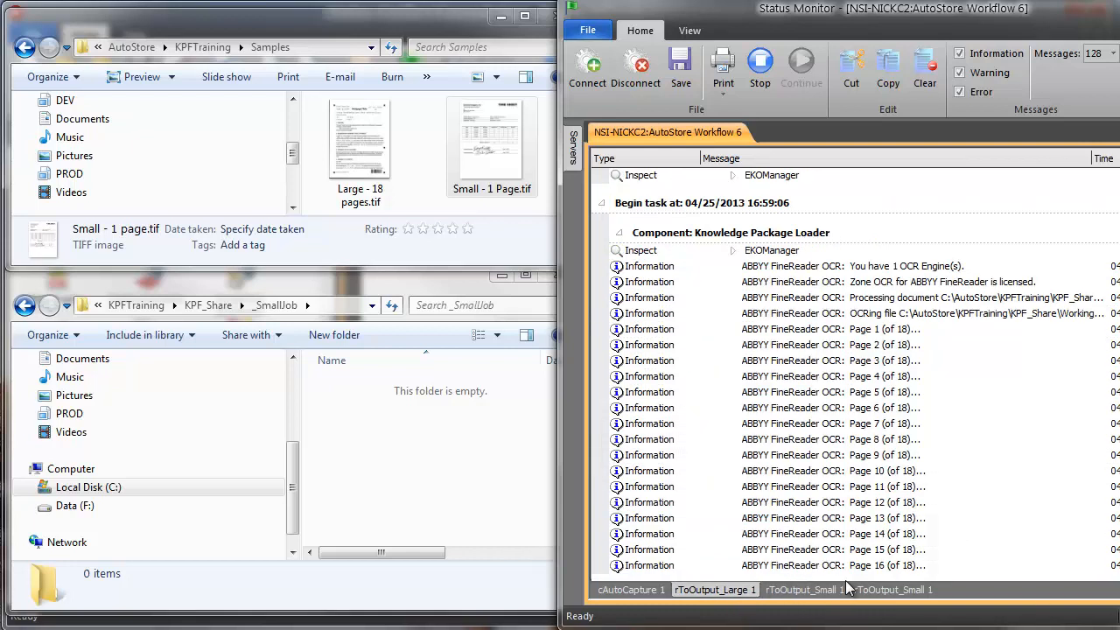
left_click(813, 591)
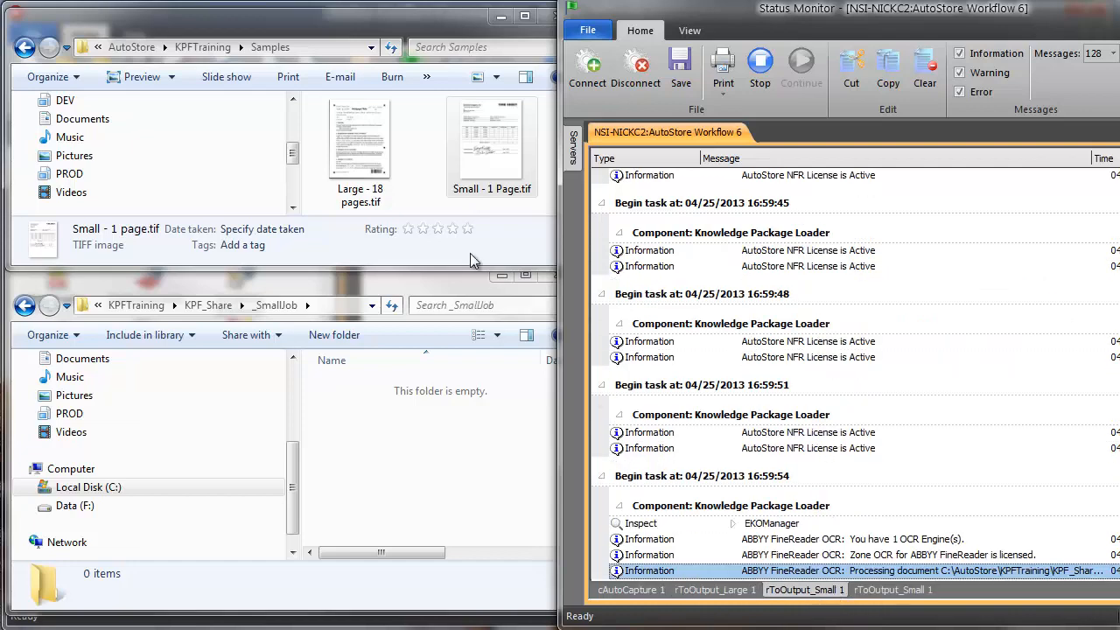
Submit Small - 1 Page.tif to the Convert to PDF form once more with no PO number.
left_click(485, 149)
right_click(481, 152)
mouse_move(560, 338)
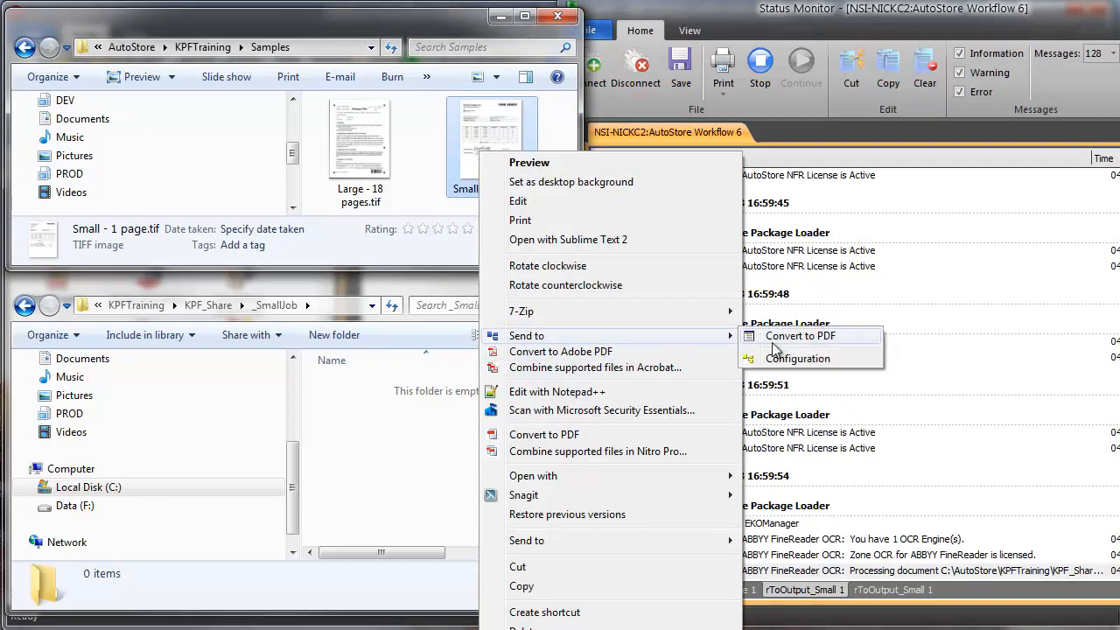
left_click(773, 343)
left_click(448, 335)
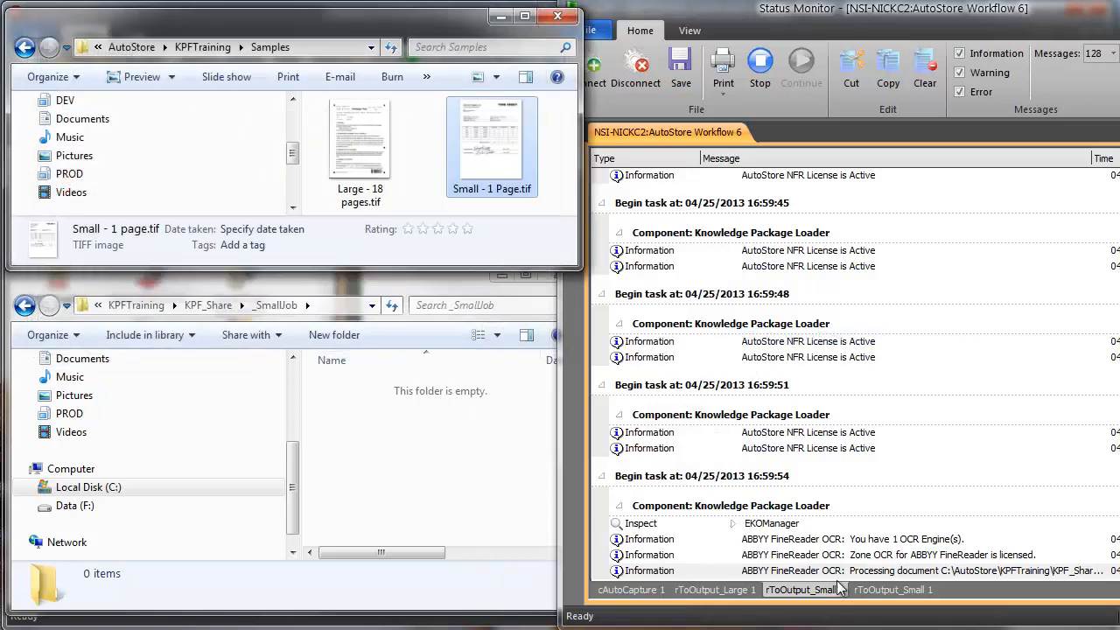
Review the latest messages of the rToOutput_Small 1 and rToOutput_Large 1 tasks and the cAutoCapture 1 task.
left_click(879, 591)
left_click(716, 590)
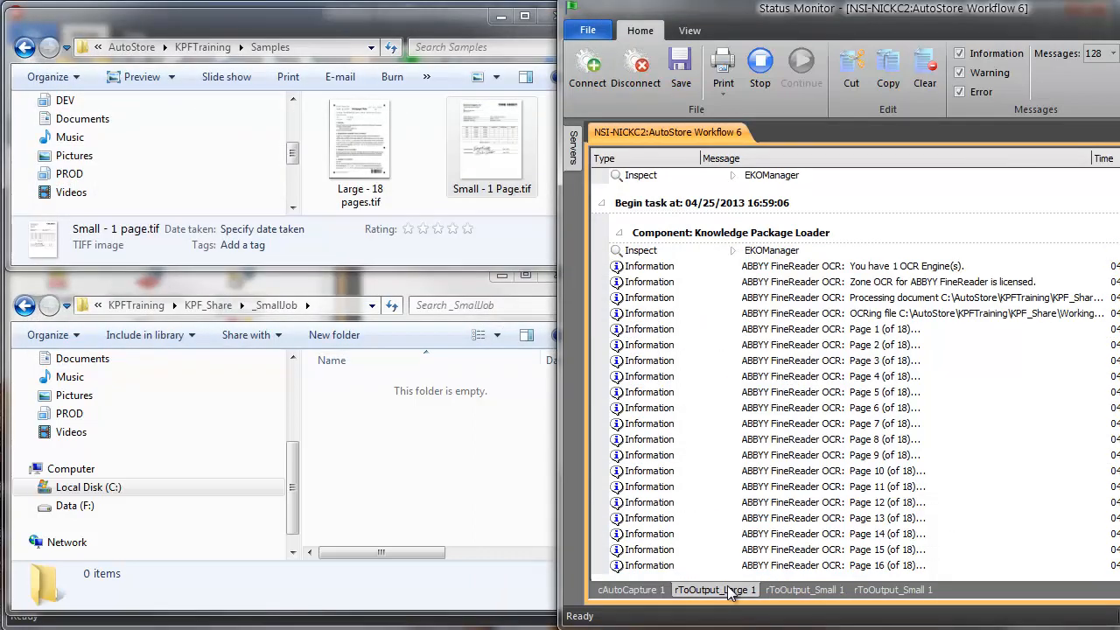
left_click(783, 591)
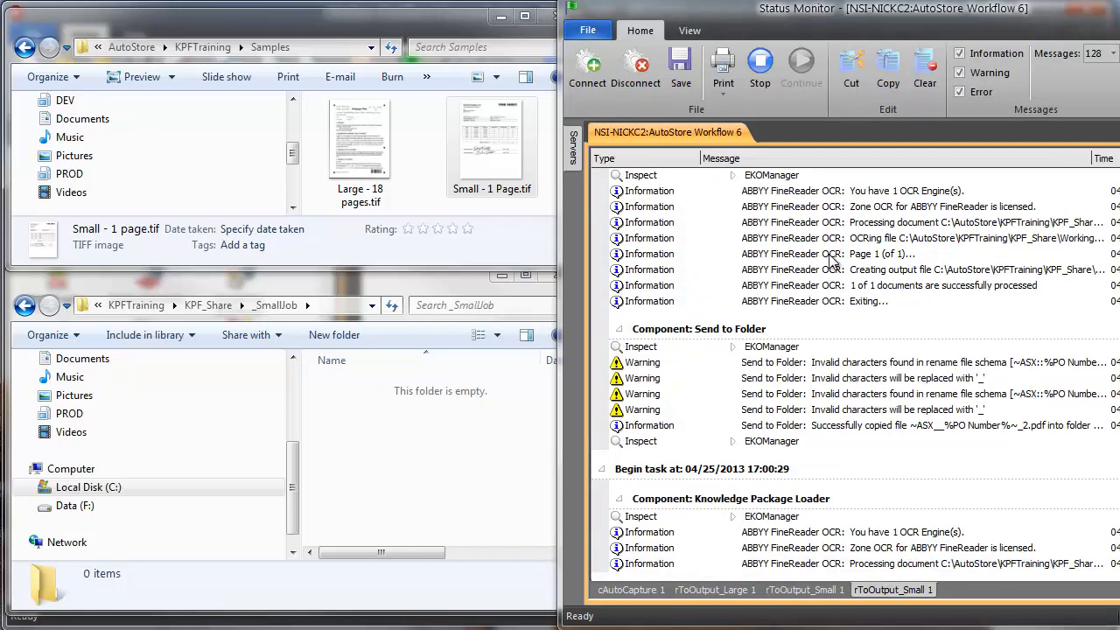
left_click(802, 591)
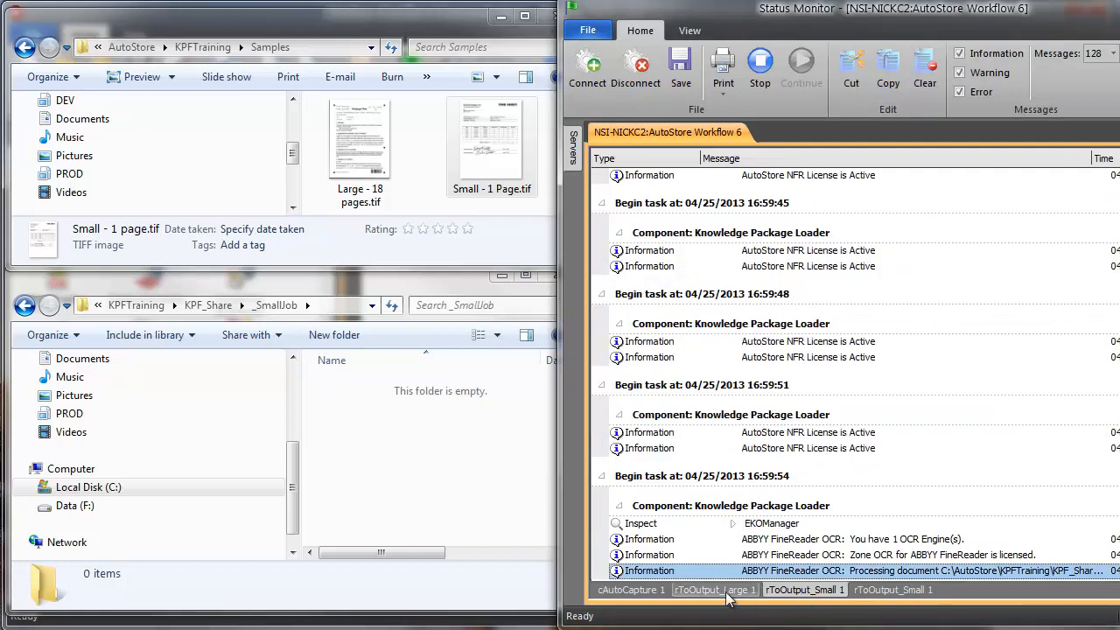
left_click(727, 590)
left_click(629, 590)
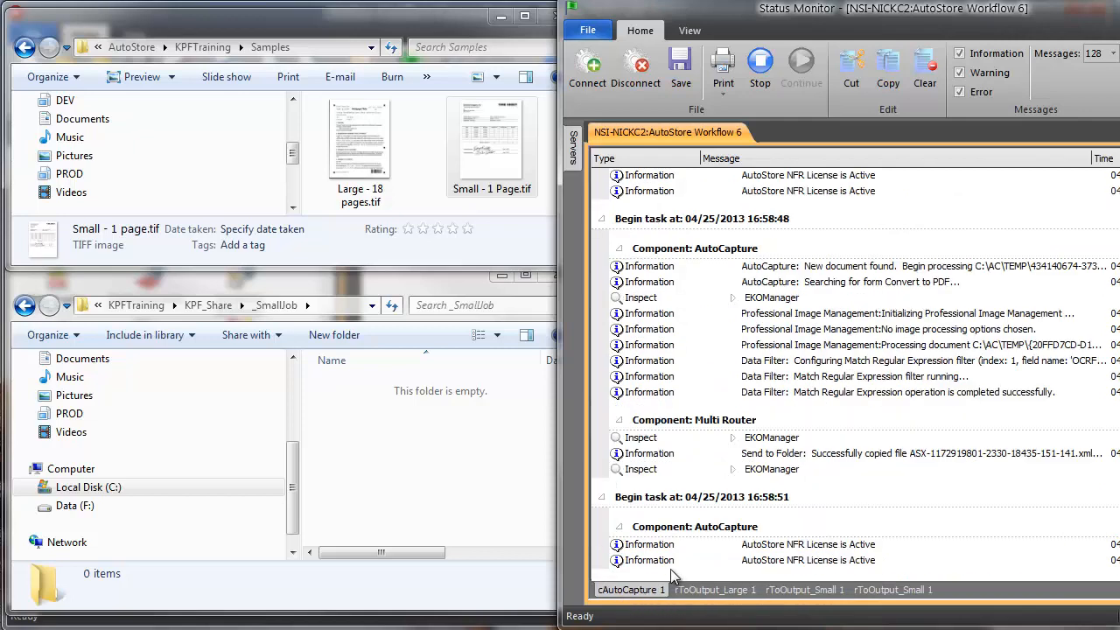